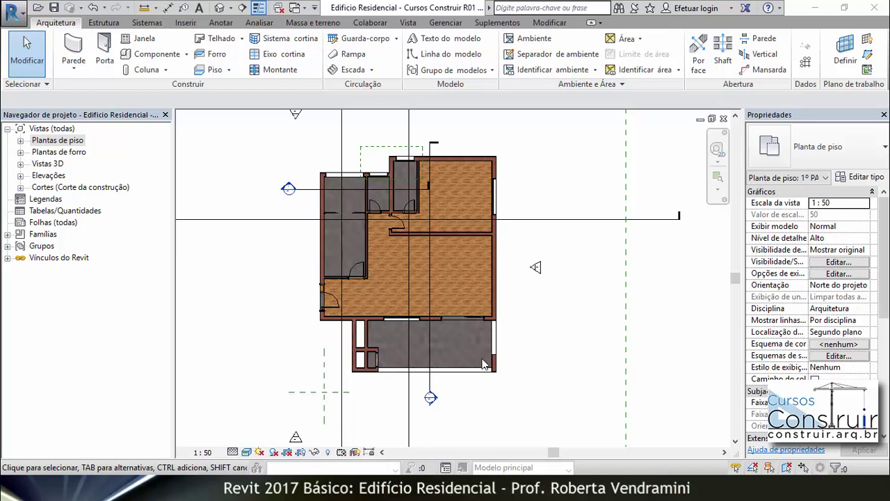
Zoom around the 1º PAV floor plan to inspect the bathrooms.
scroll(383, 172, "up", 1)
scroll(384, 172, "up", 3)
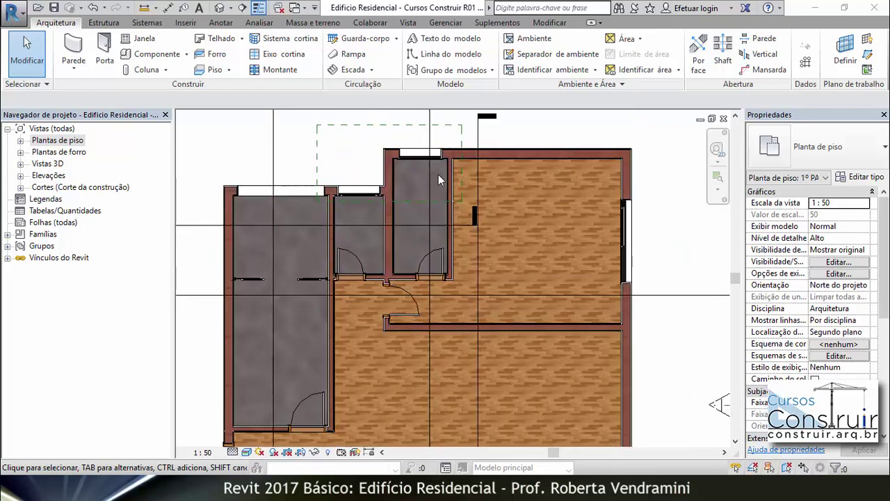
scroll(399, 185, "up", 1)
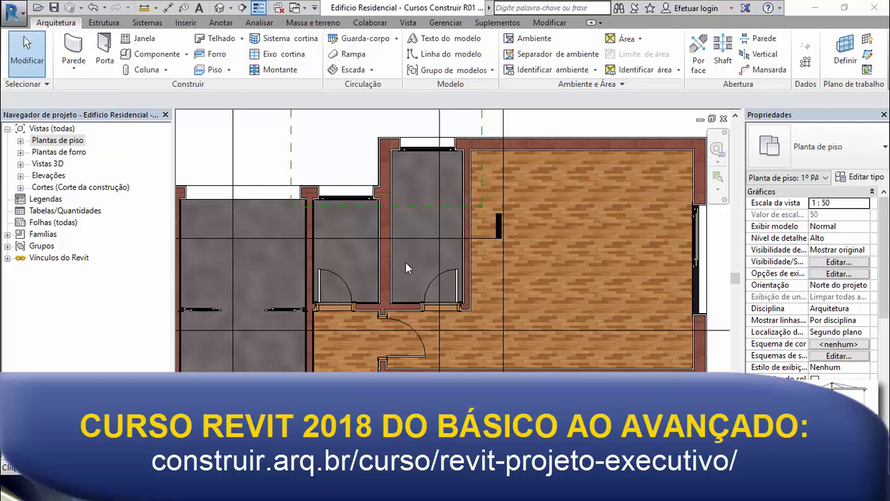
scroll(406, 262, "down", 3)
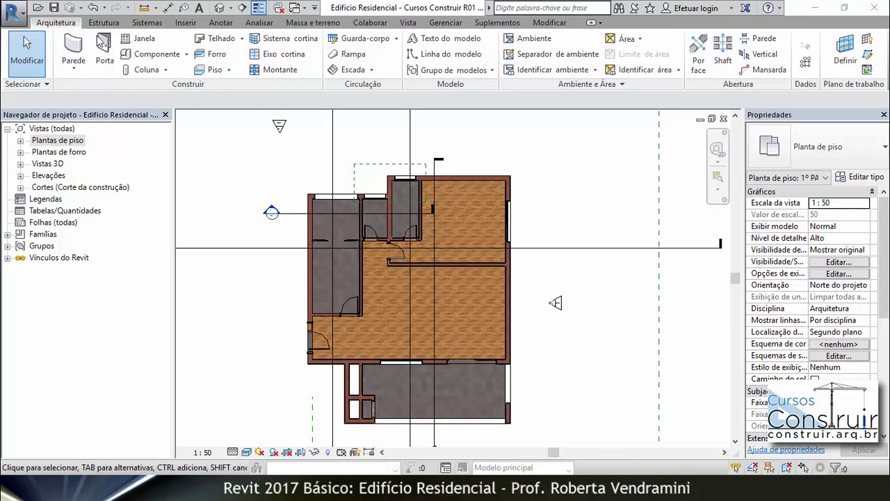
Start an architectural floor sketch typed Piso porcelanato 4 cm 40x40 and zoom to the bathroom.
left_click(228, 71)
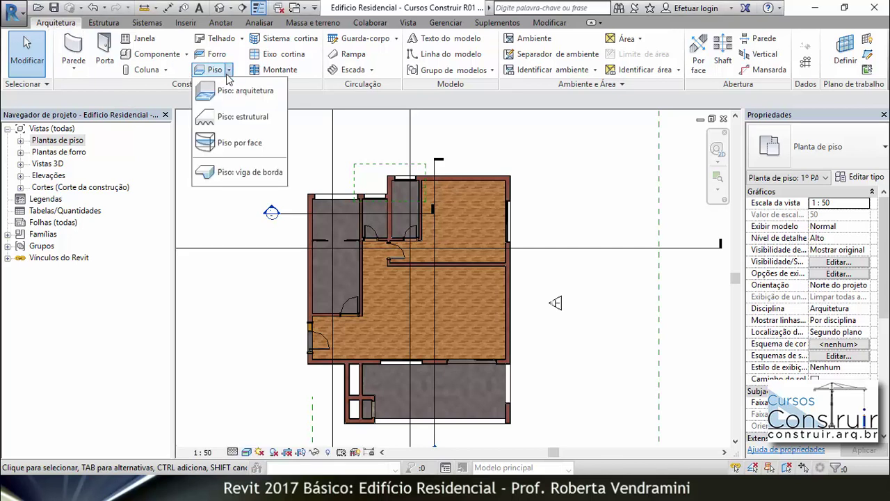
left_click(233, 91)
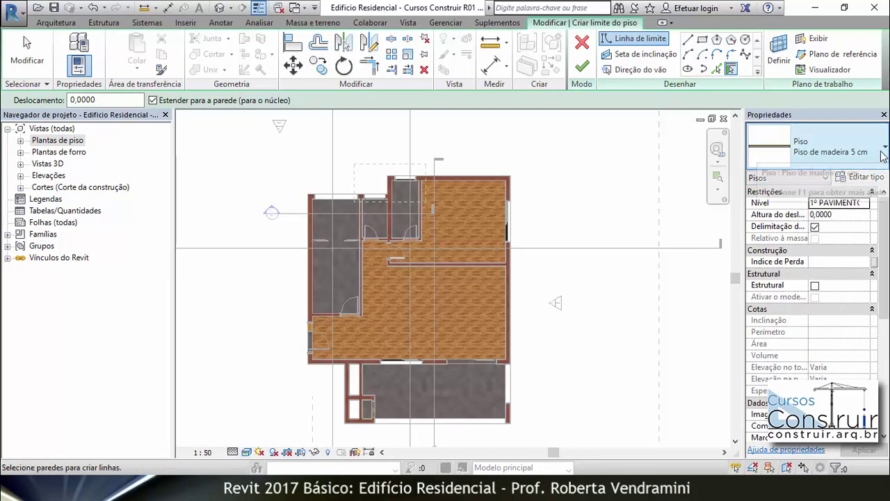
left_click(883, 150)
scroll(854, 237, "down", 1)
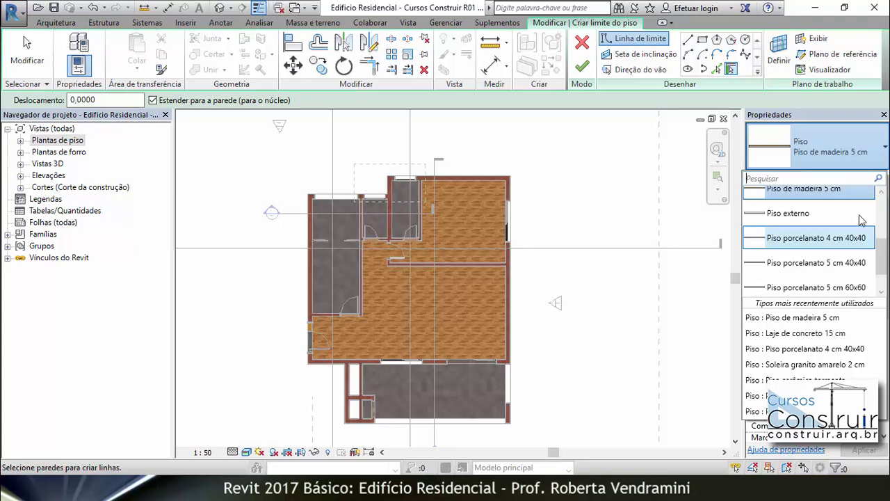
left_click(809, 240)
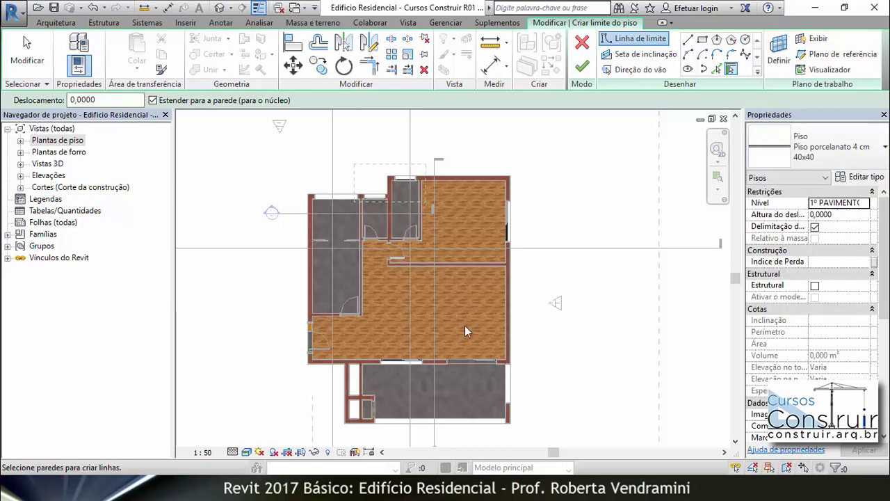
scroll(409, 190, "up", 4)
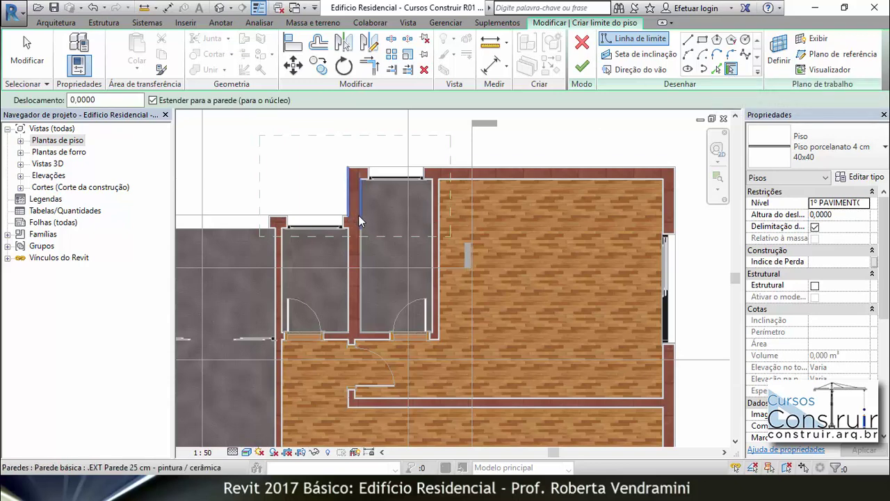
Pick the bathroom's left, top and right walls as floor boundaries.
left_click(360, 237)
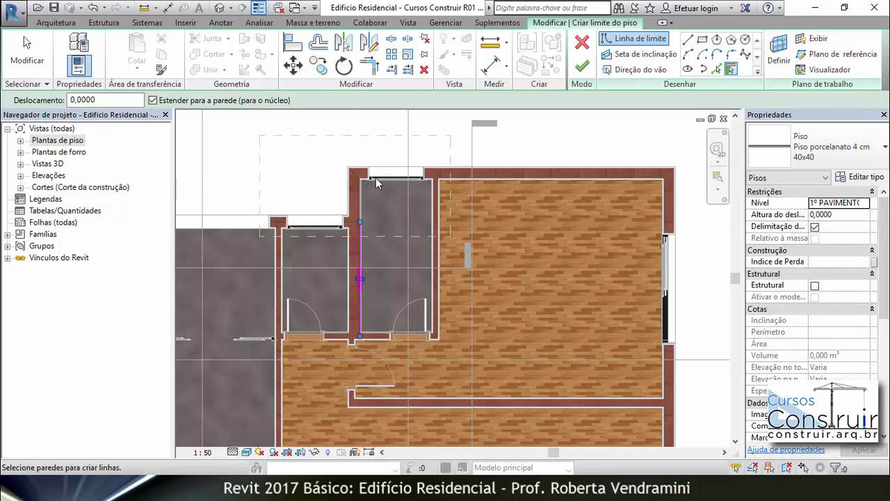
left_click(375, 182)
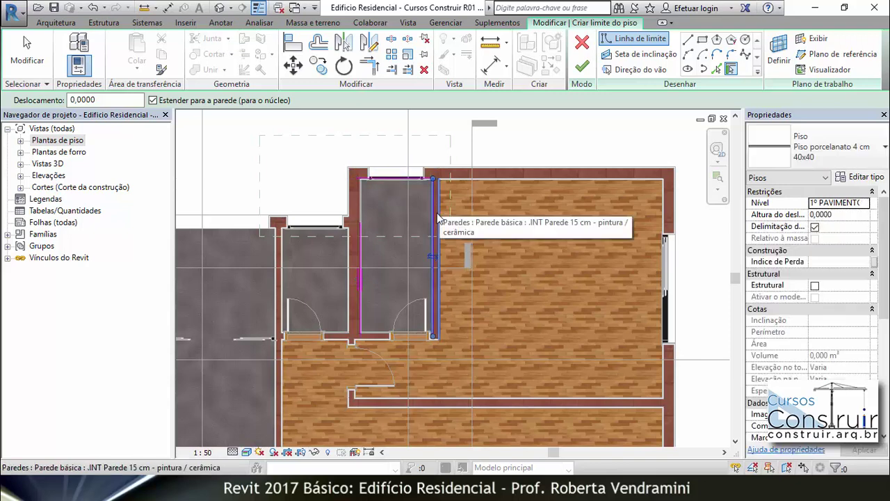
left_click(438, 219)
scroll(400, 331, "up", 3)
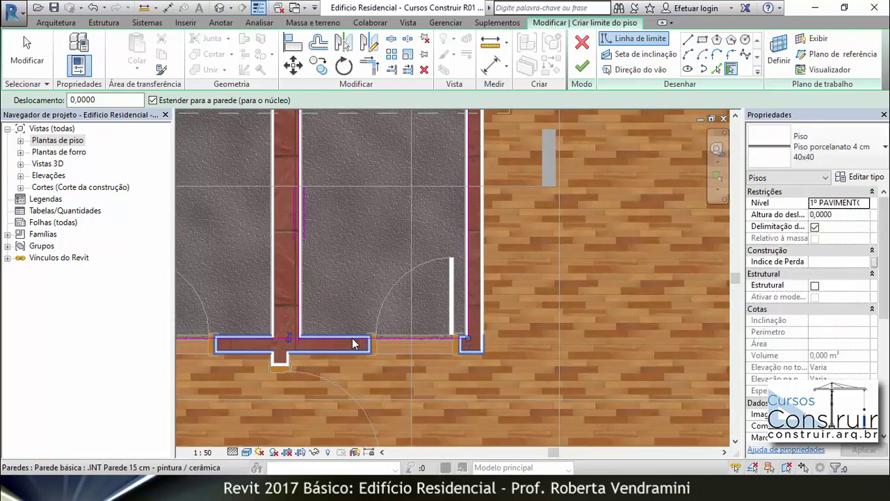
scroll(379, 341, "up", 2)
scroll(376, 341, "up", 2)
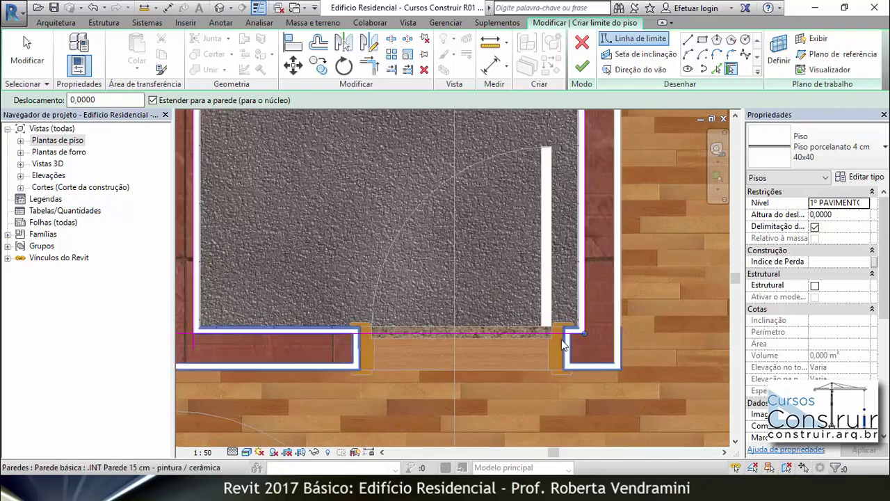
Draw a boundary line from the left door jamb, undoing a mistaken arc segment.
left_click(688, 43)
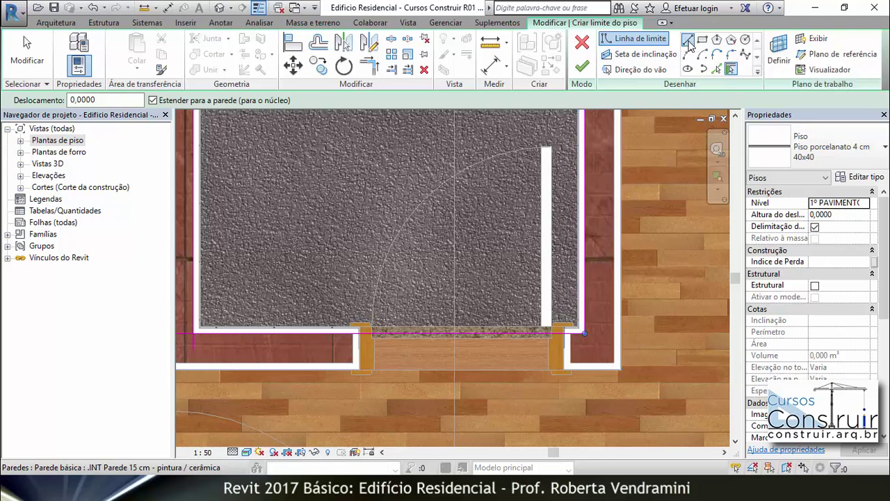
scroll(410, 344, "up", 1)
scroll(410, 344, "up", 1)
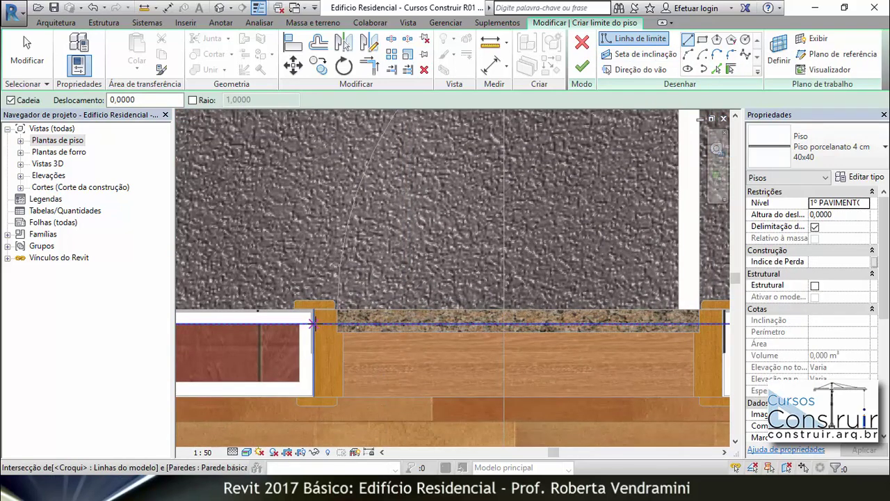
left_click(312, 323)
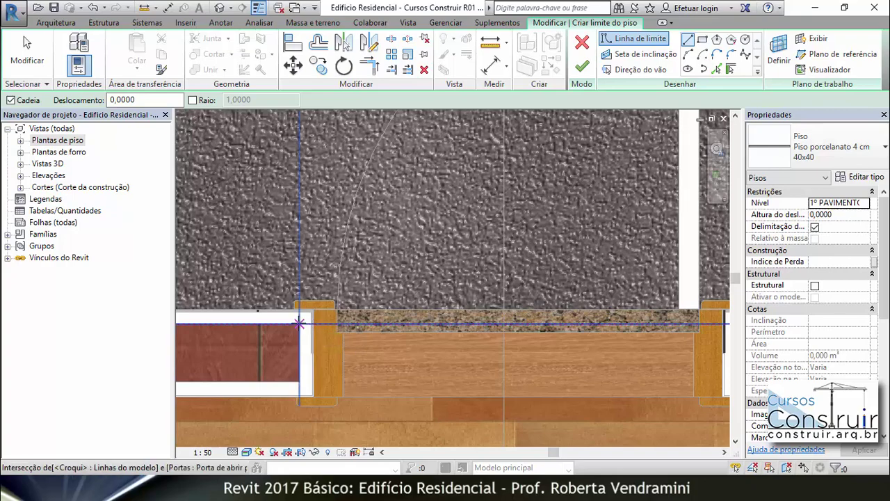
scroll(327, 313, "down", 1)
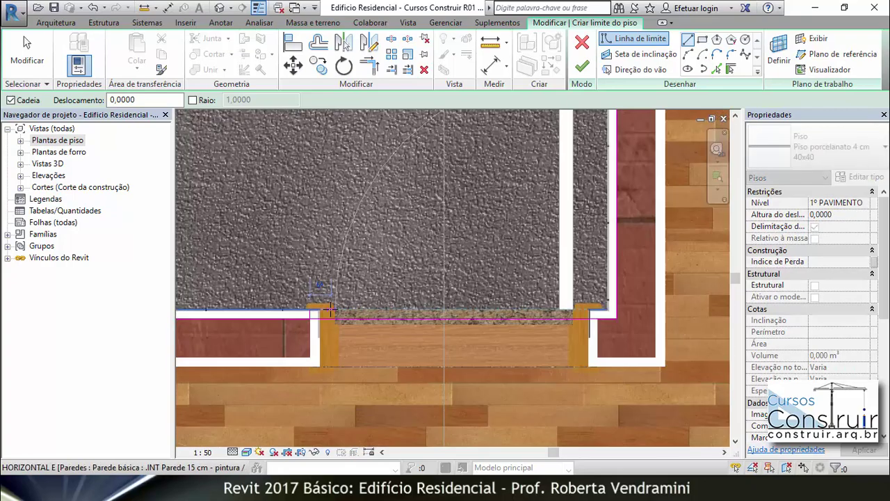
scroll(327, 313, "down", 1)
scroll(527, 310, "up", 2)
scroll(526, 308, "up", 2)
scroll(526, 304, "up", 1)
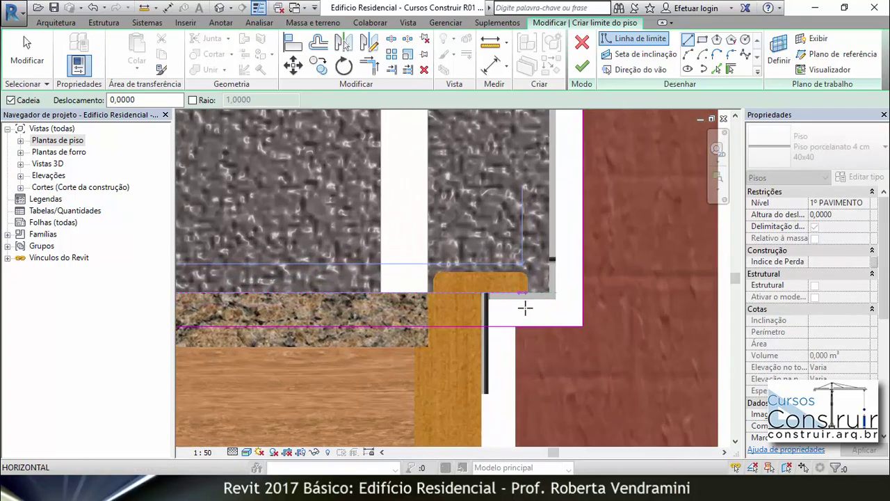
left_click(483, 292)
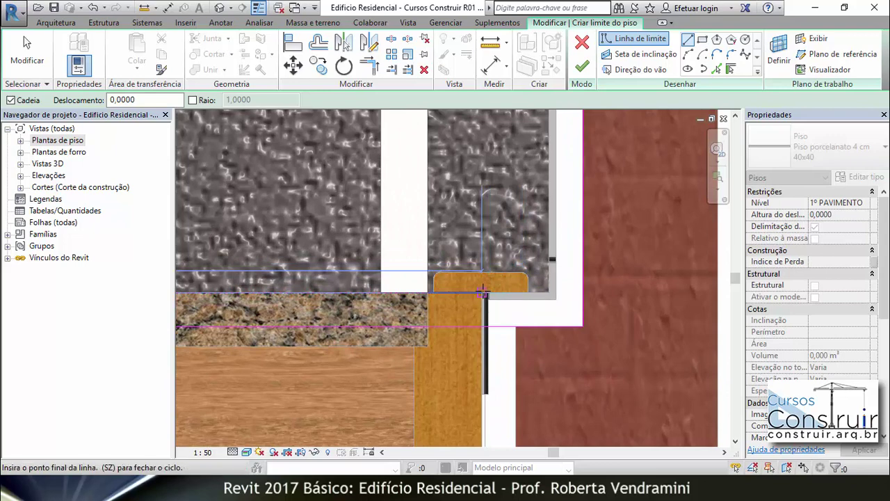
left_click(103, 8)
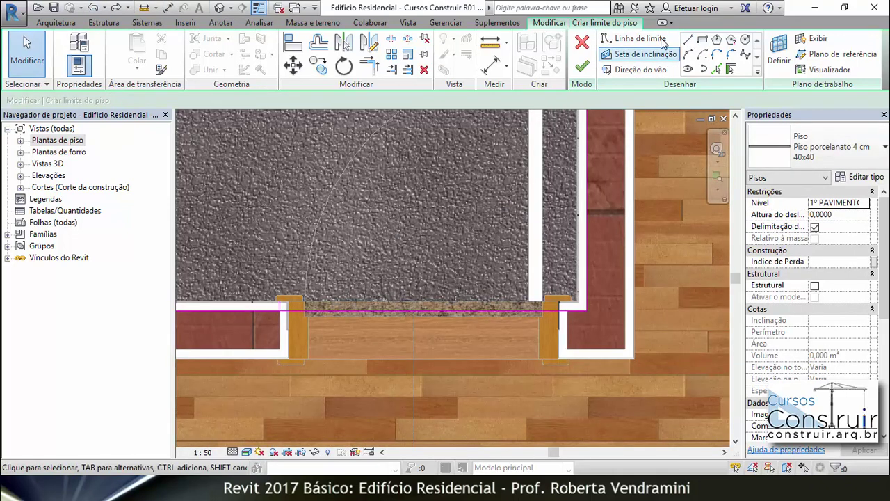
left_click(634, 38)
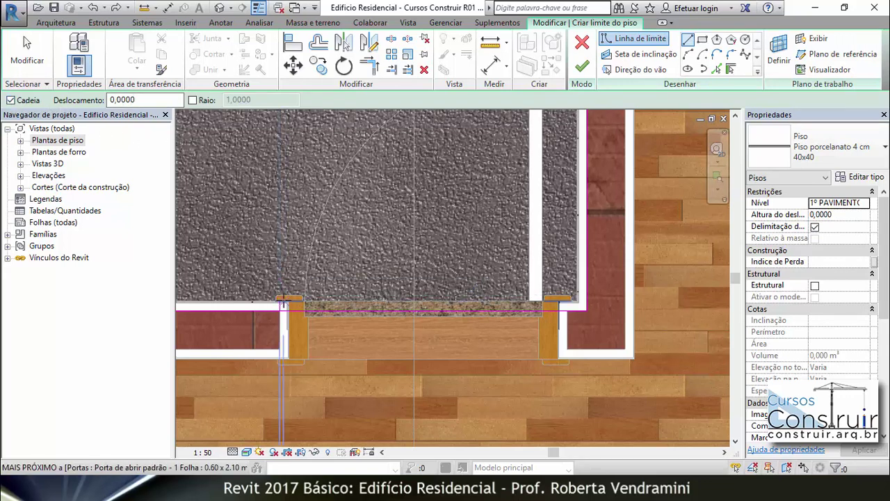
Sketch the doorway line between the jambs plus a short closing vertical segment.
left_click(281, 304)
scroll(557, 300, "up", 2)
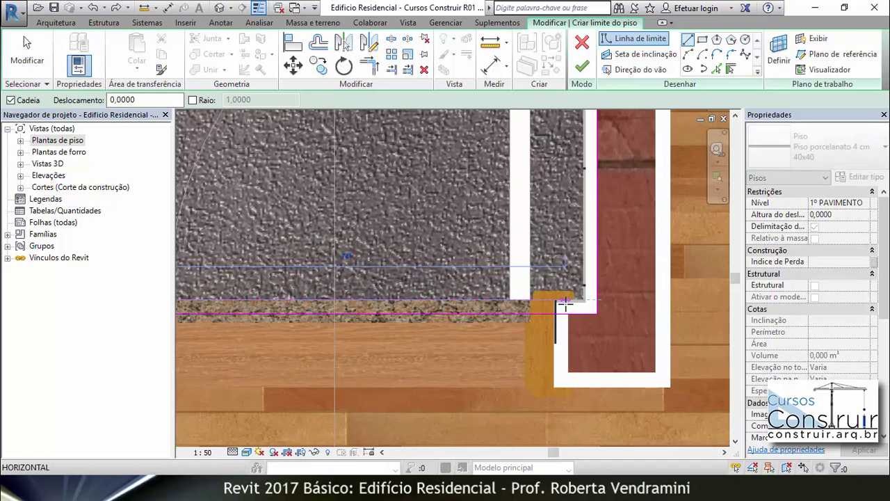
scroll(563, 302, "up", 2)
scroll(550, 292, "up", 1)
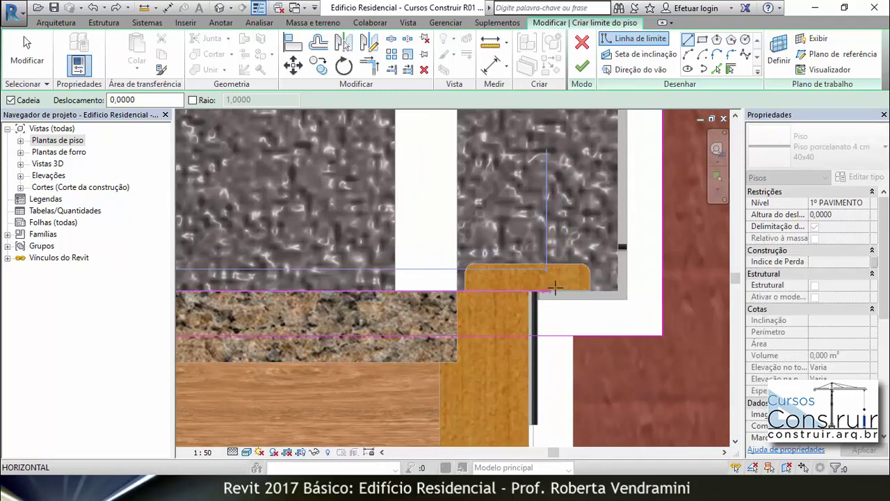
left_click(574, 290)
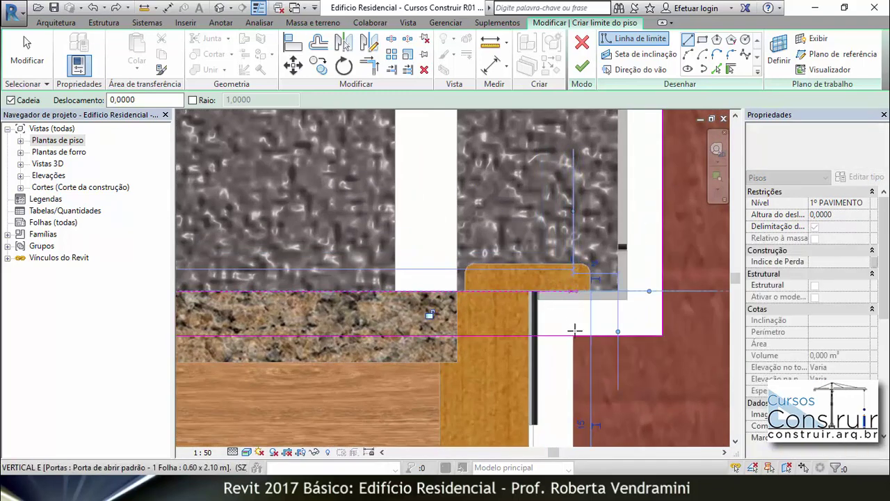
left_click(573, 335)
key("Escape")
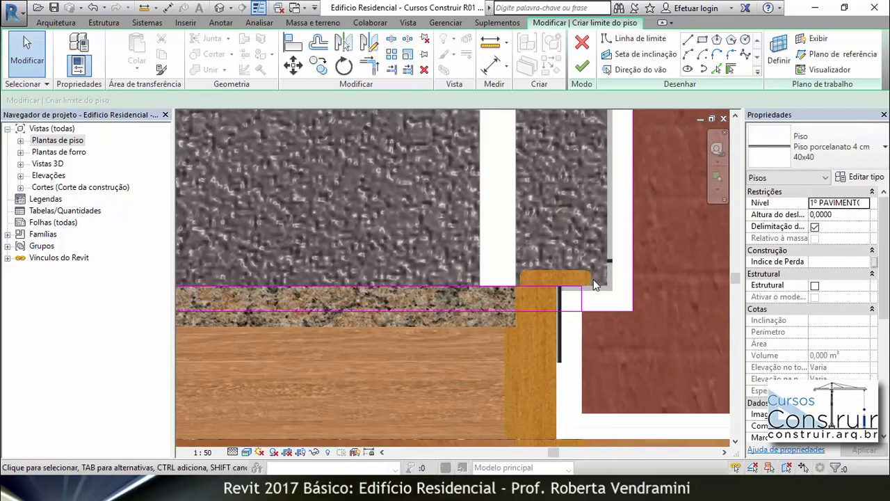
scroll(595, 315, "down", 3)
scroll(595, 315, "down", 2)
scroll(595, 315, "down", 1)
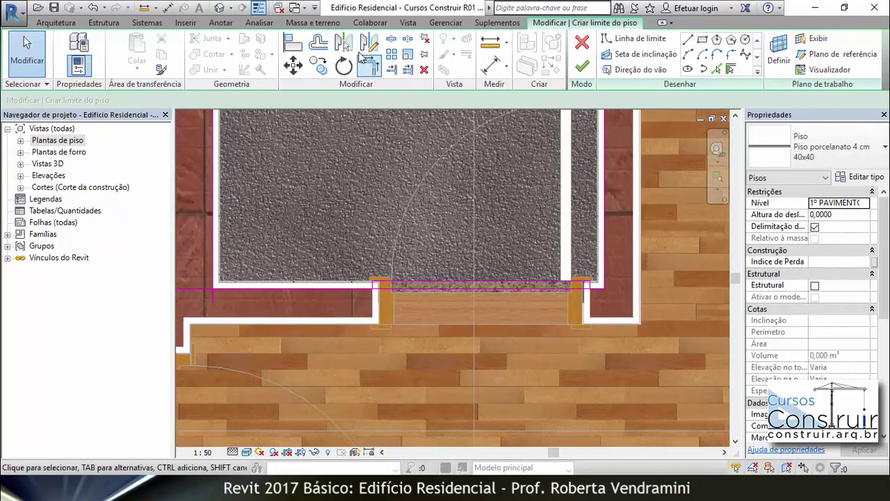
Split the doorway boundary near the right jamb and trim it into a corner there.
left_click(391, 39)
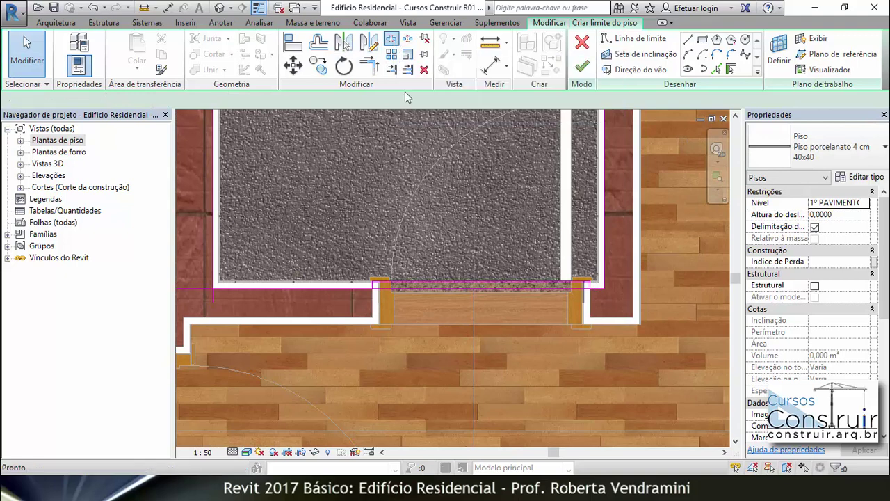
left_click(489, 288)
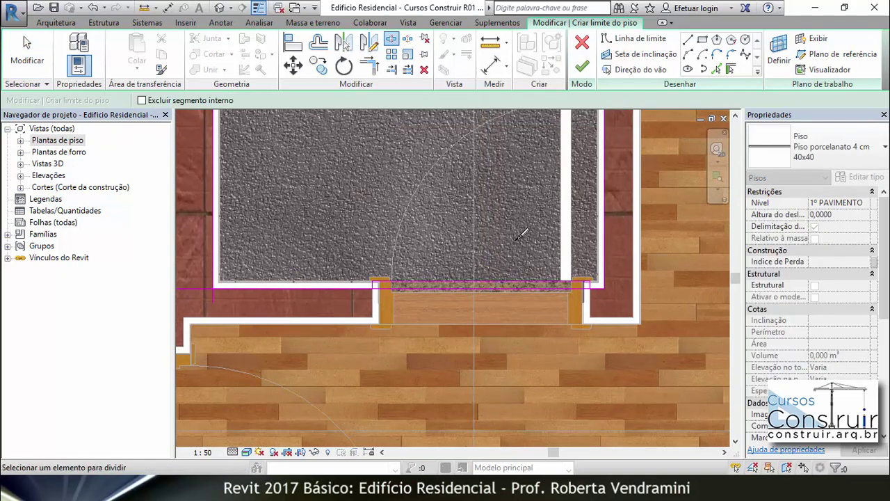
key("Escape")
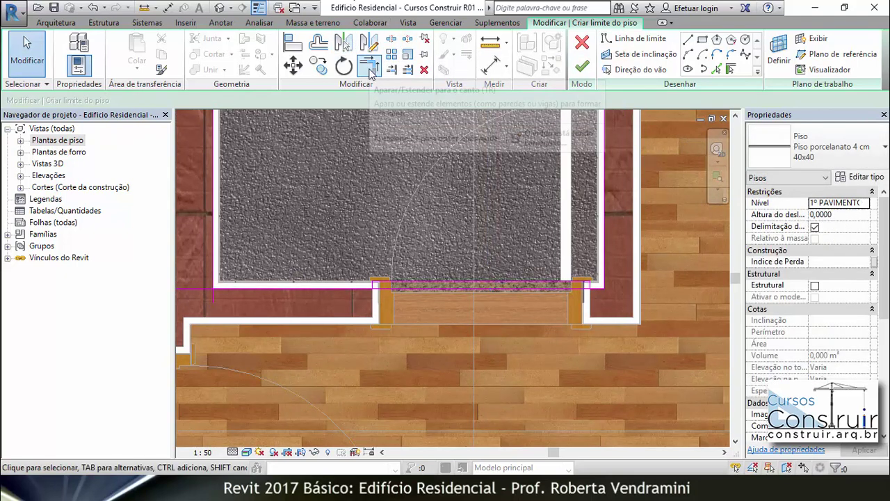
left_click(369, 67)
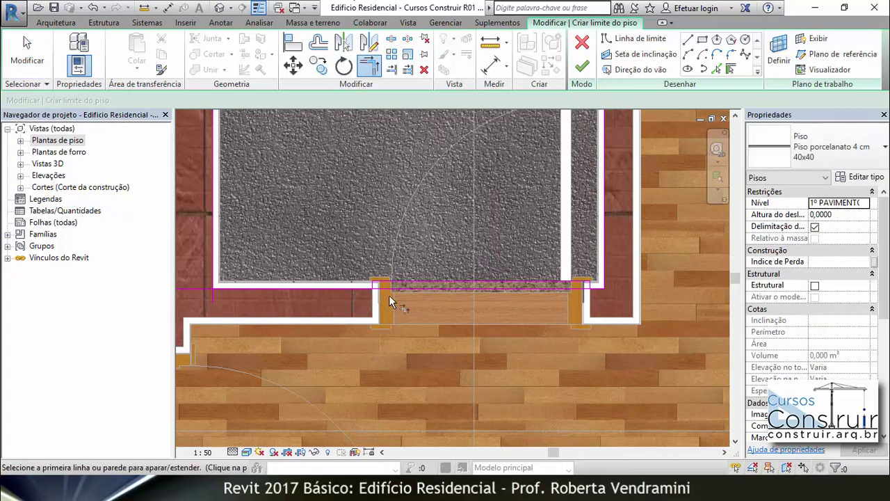
scroll(389, 295, "up", 3)
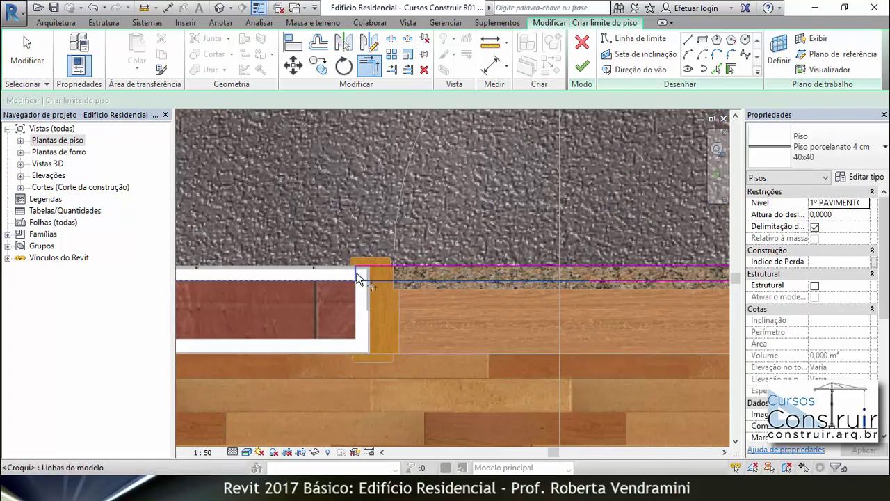
scroll(339, 275, "down", 3)
scroll(526, 275, "up", 3)
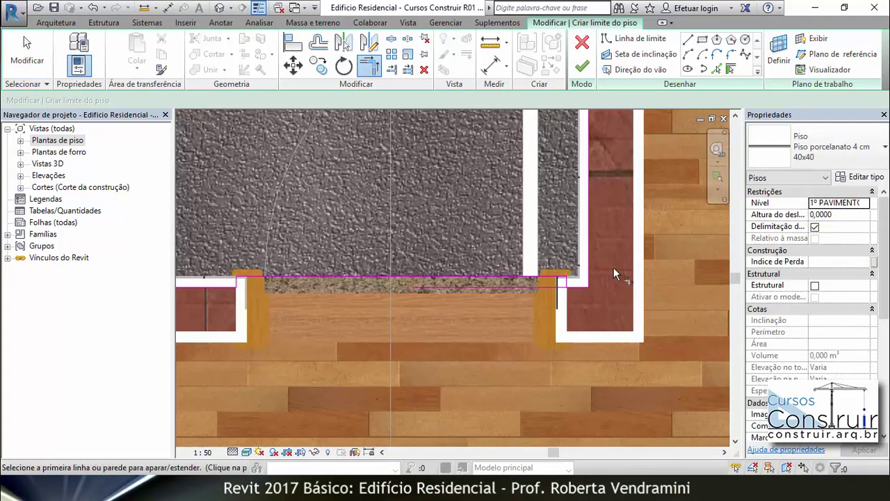
scroll(591, 278, "up", 2)
left_click(546, 298)
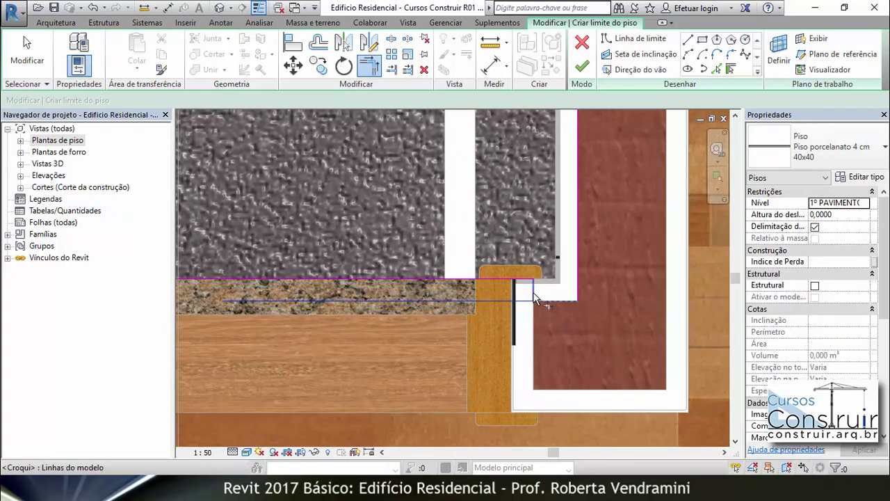
left_click(534, 298)
Trim the left and top boundary lines into closed wall corners.
middle_click_drag(581, 340, 385, 323)
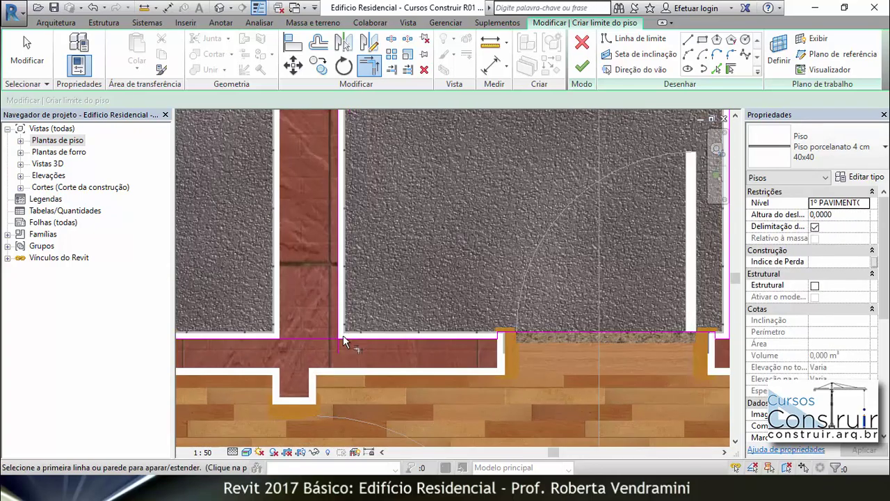
scroll(403, 360, "down", 5)
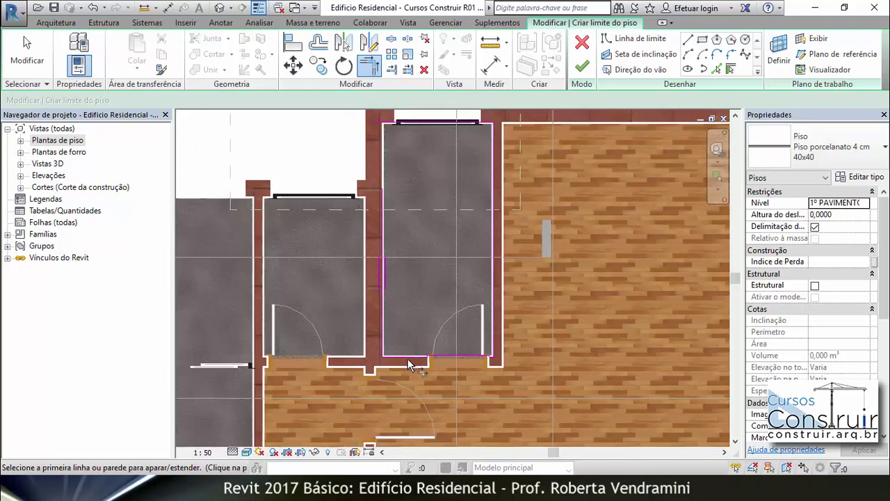
scroll(407, 348, "up", 2)
left_click(373, 268)
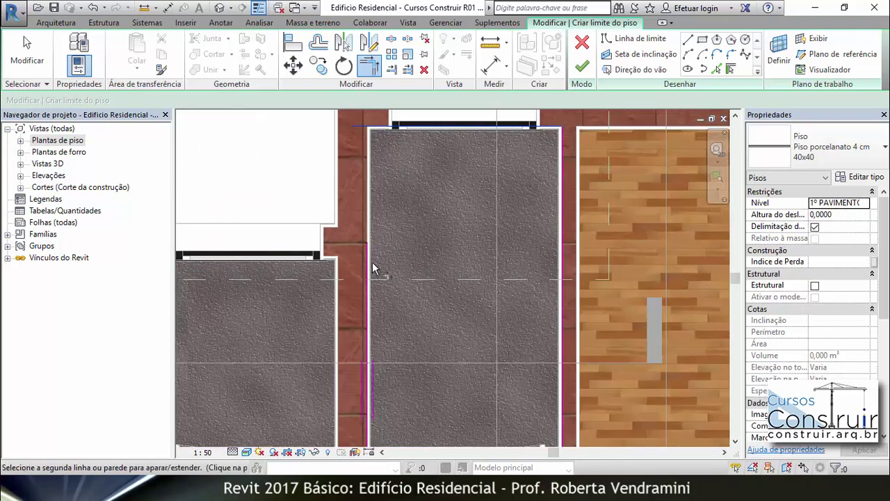
left_click(368, 271)
left_click(560, 136)
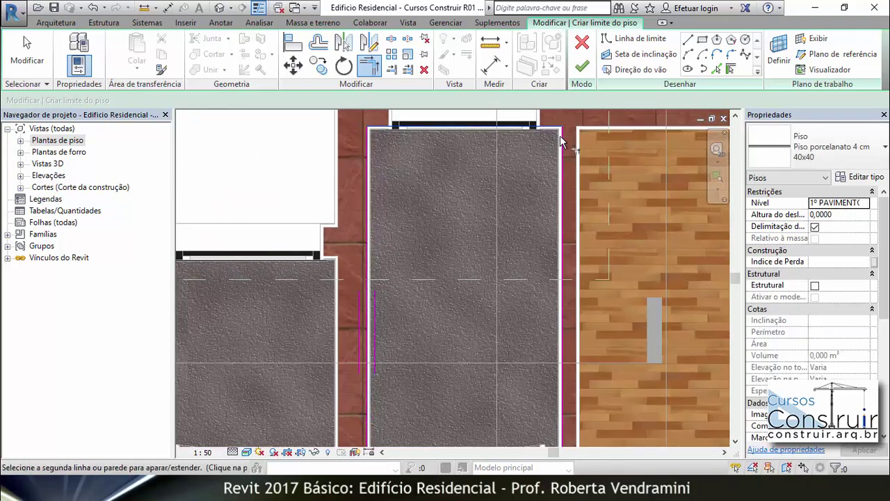
left_click(561, 137)
scroll(469, 192, "down", 2)
scroll(471, 297, "down", 2)
type("-.01")
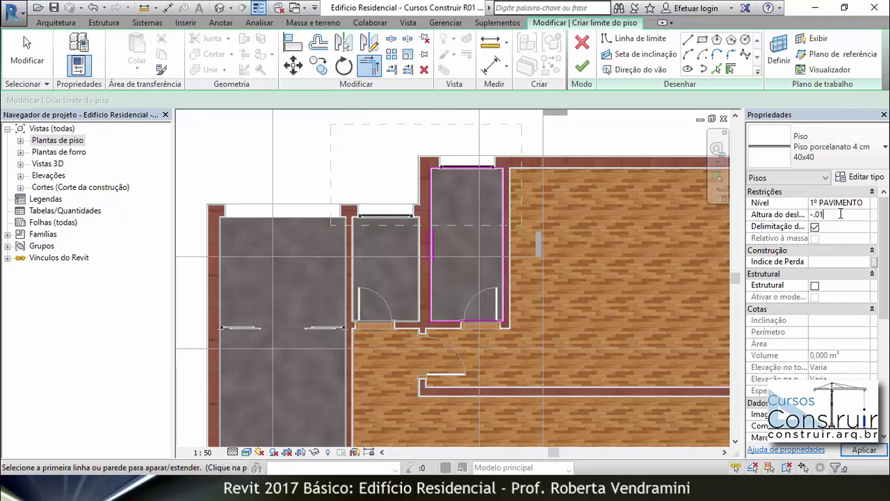
Apply the -0,0100 height offset, finish the floor, and accept the wall-join prompt.
key("Return")
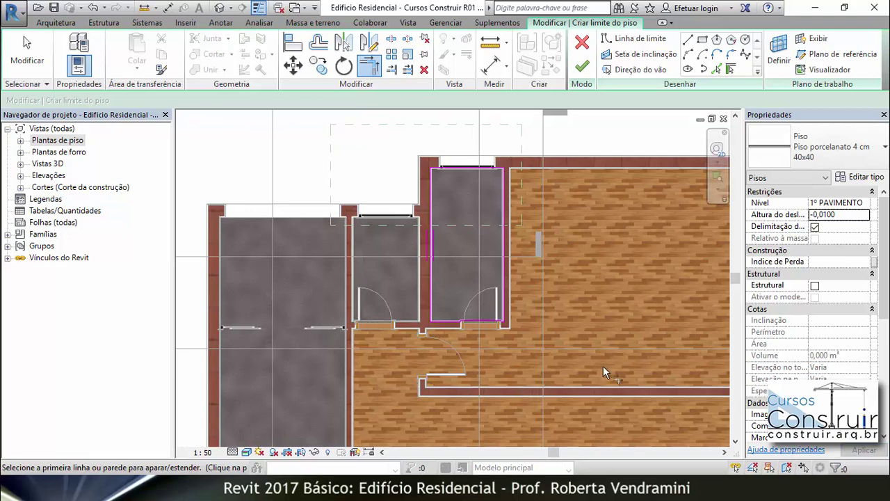
left_click(582, 68)
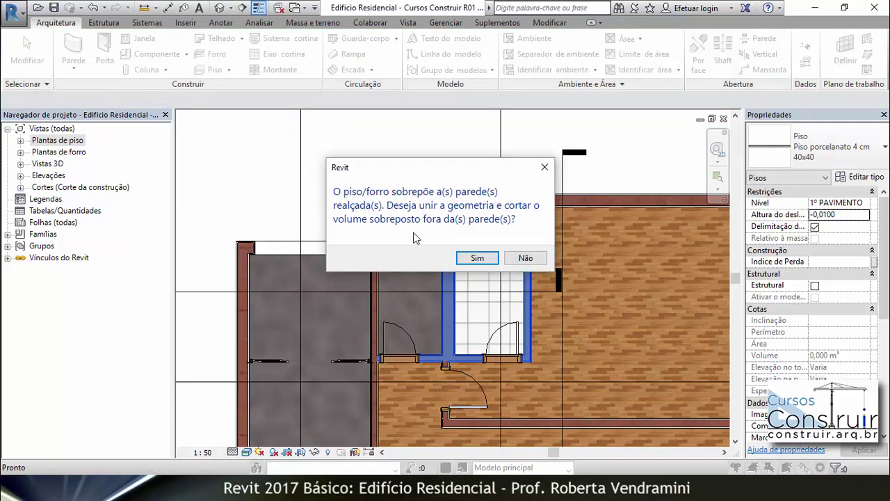
left_click(477, 258)
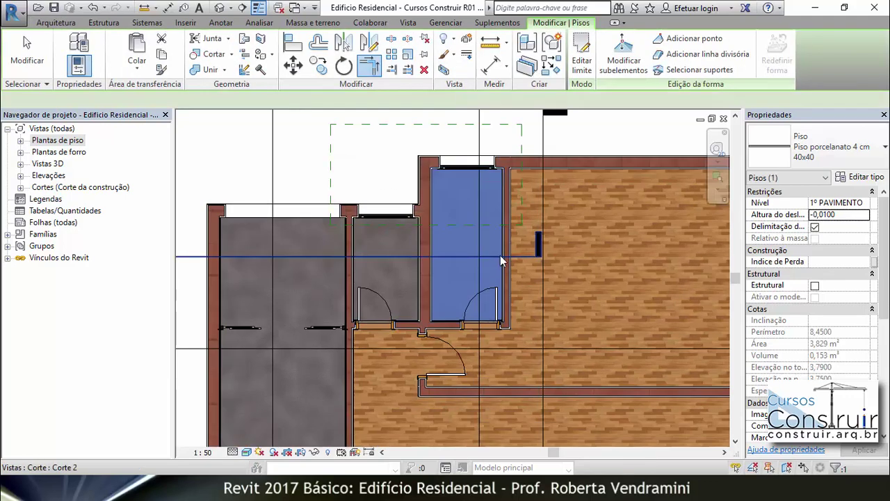
left_click(385, 148)
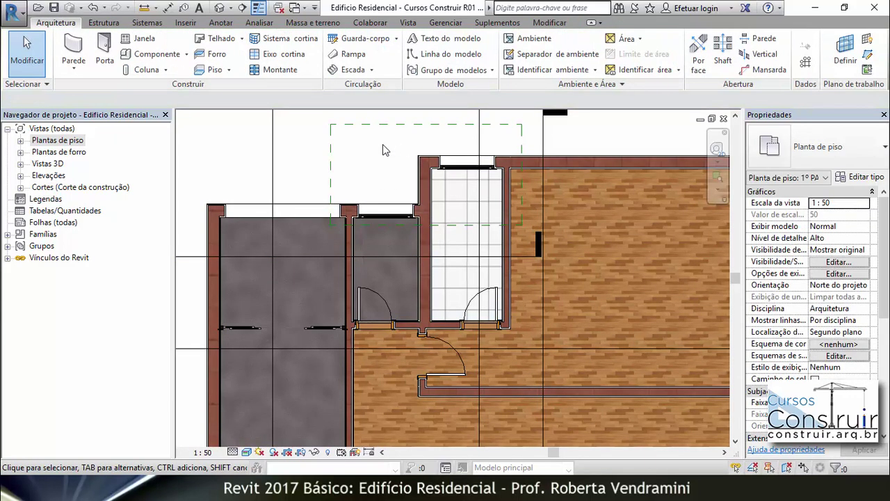
Start a new floor sketch along the neighbouring bathroom's side, top, left and bottom walls.
left_click(215, 70)
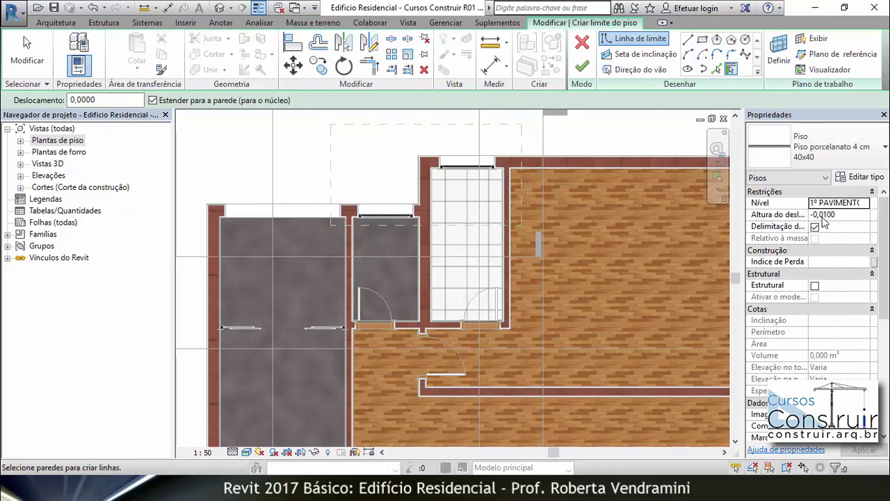
scroll(441, 302, "up", 2)
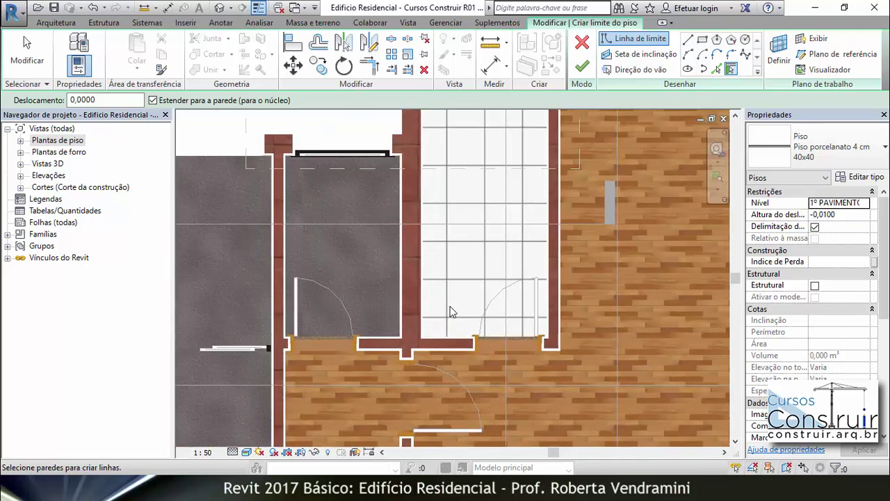
scroll(449, 306, "up", 1)
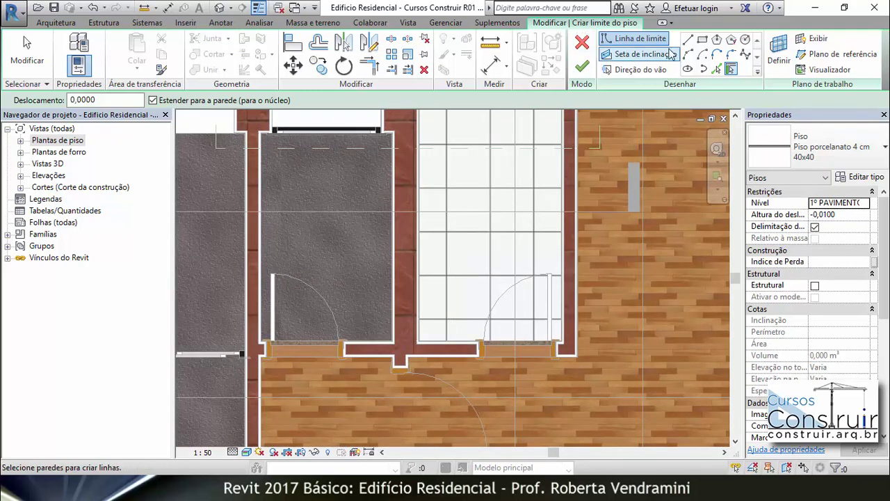
left_click(394, 194)
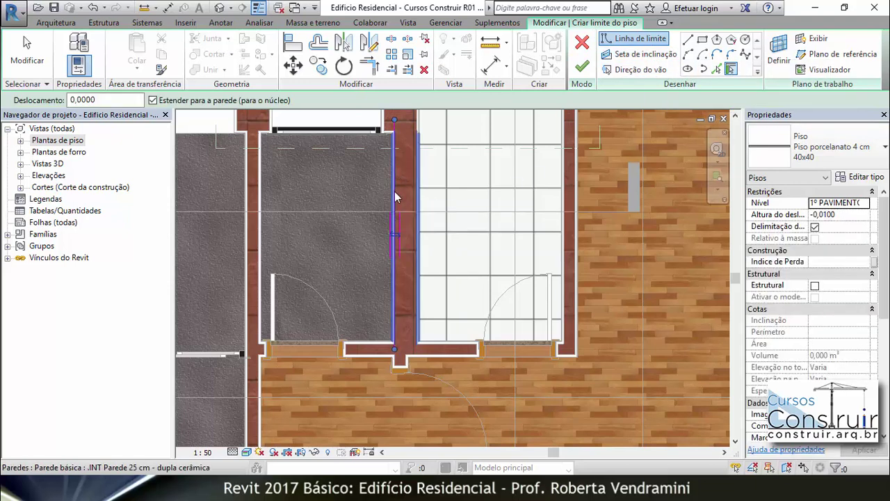
left_click(356, 130)
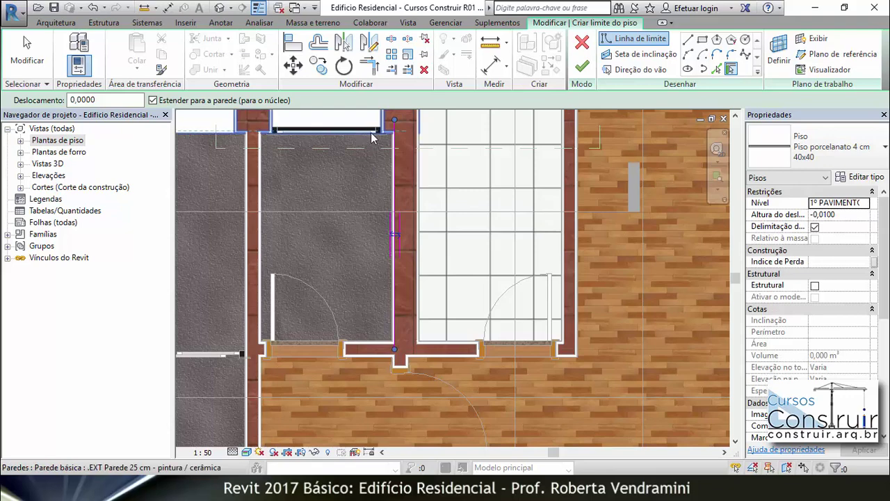
left_click(260, 179)
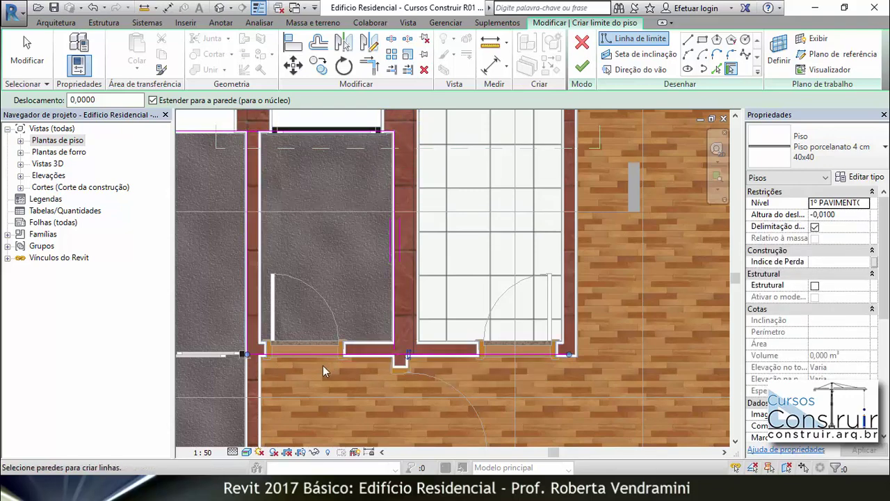
scroll(321, 366, "up", 3)
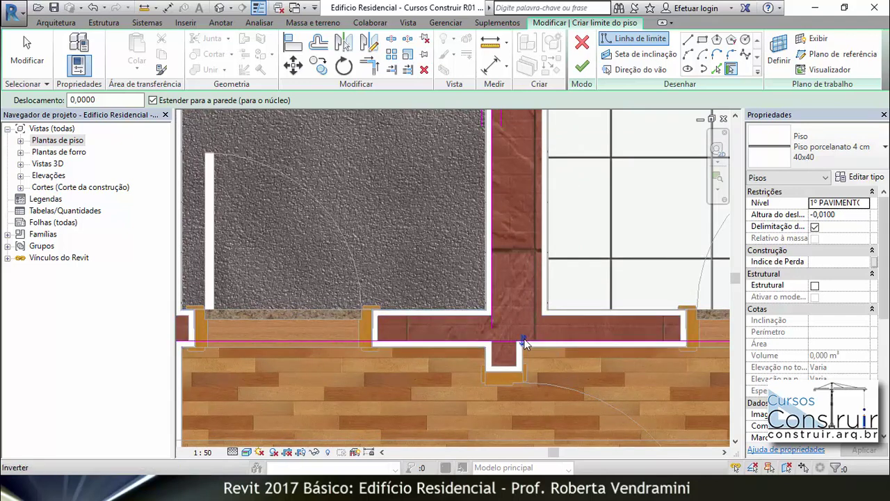
left_click(339, 323)
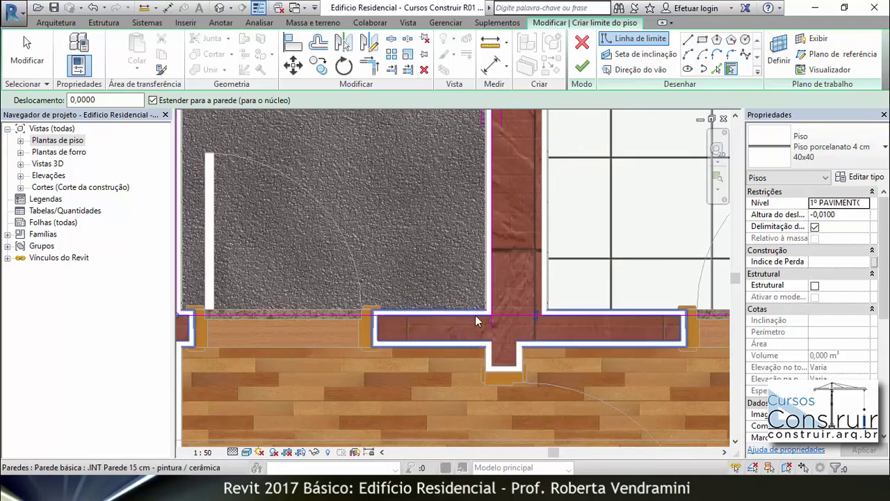
scroll(475, 315, "down", 2)
scroll(438, 378, "down", 1)
scroll(438, 379, "down", 2)
scroll(406, 136, "up", 2)
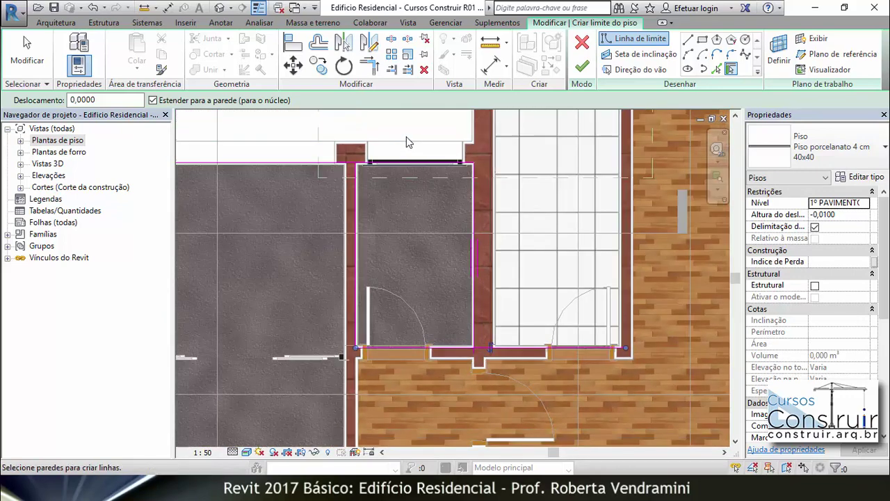
scroll(397, 167, "up", 2)
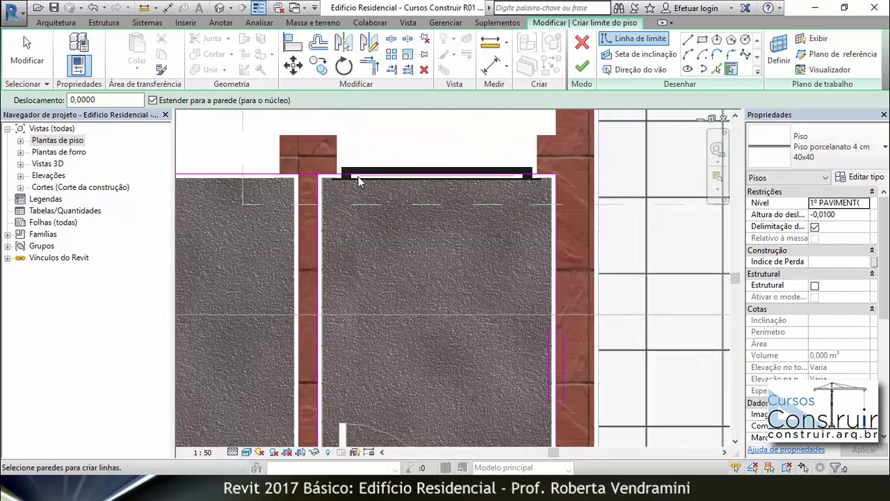
Trim the top and side boundary lines into a corner.
left_click(371, 67)
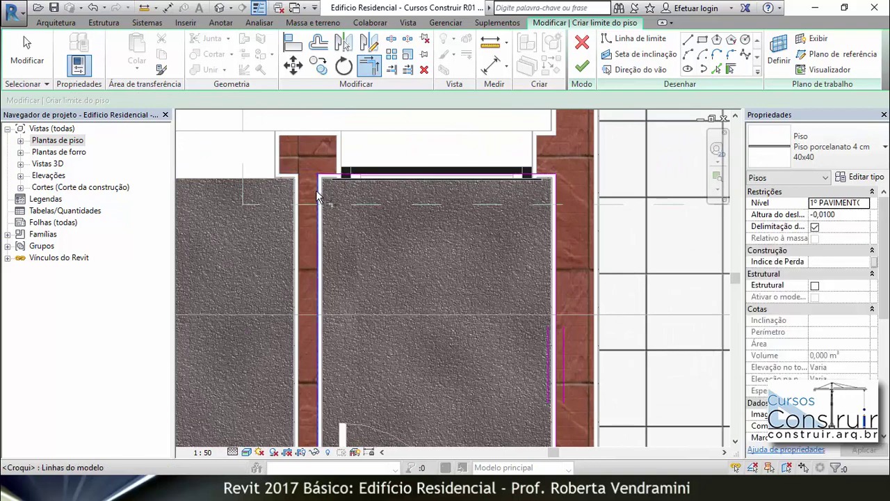
left_click(549, 182)
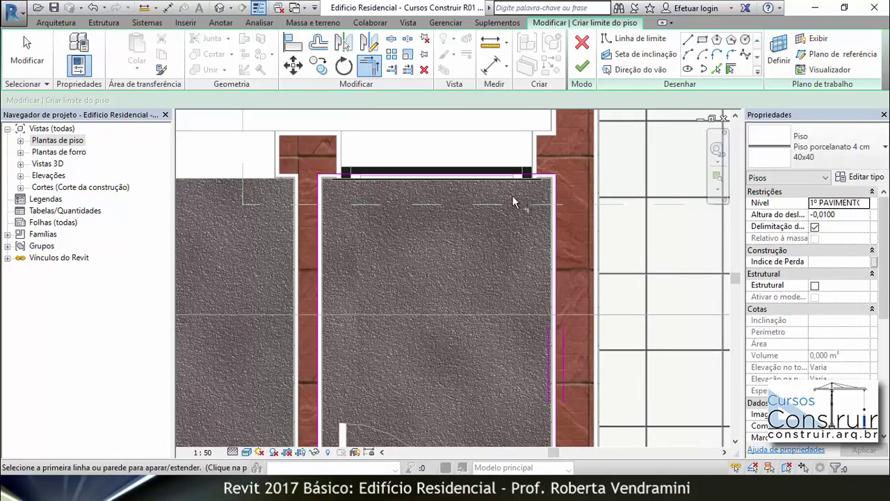
scroll(399, 198, "down", 3)
scroll(452, 384, "up", 3)
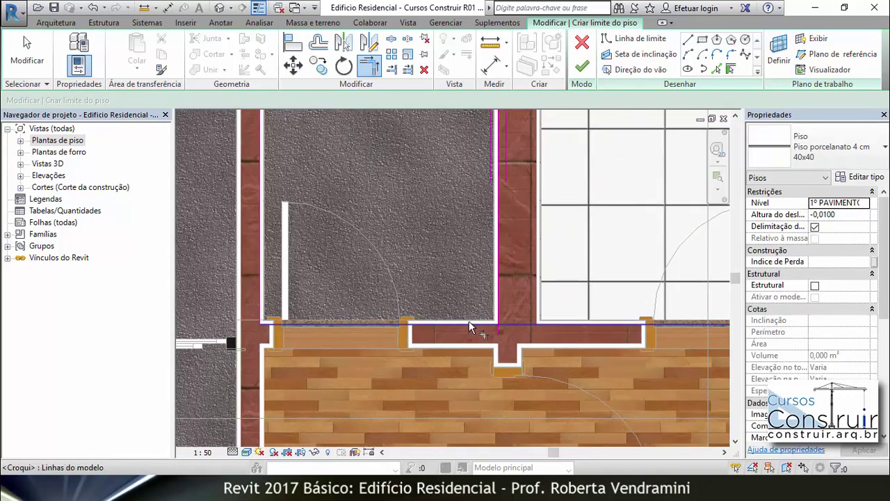
left_click(499, 299)
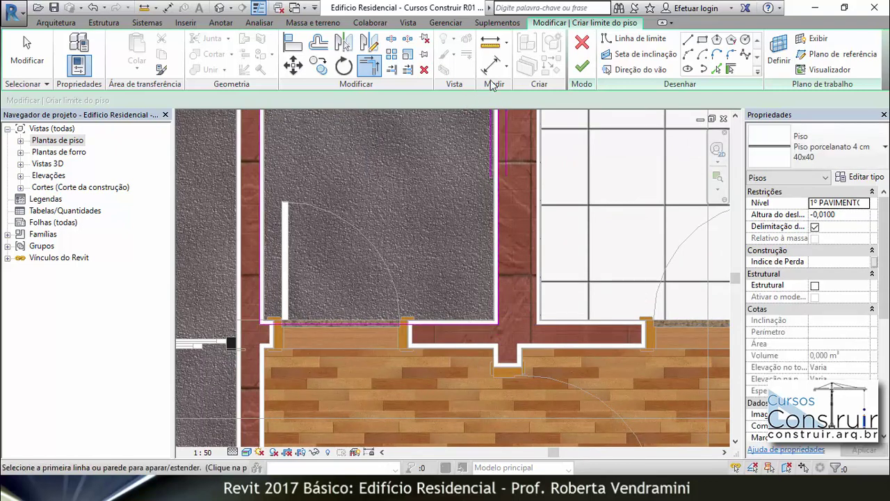
left_click(392, 40)
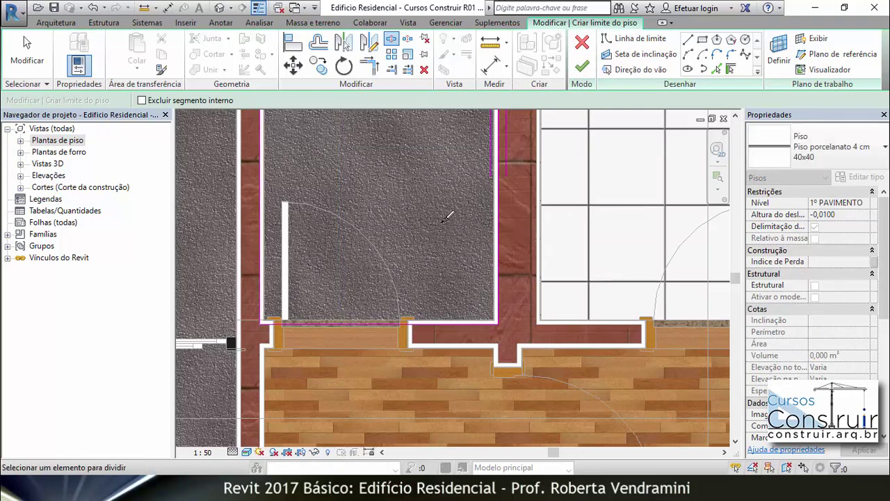
key("Escape")
Draw a straight boundary line across the doorway between the door jambs.
left_click(690, 42)
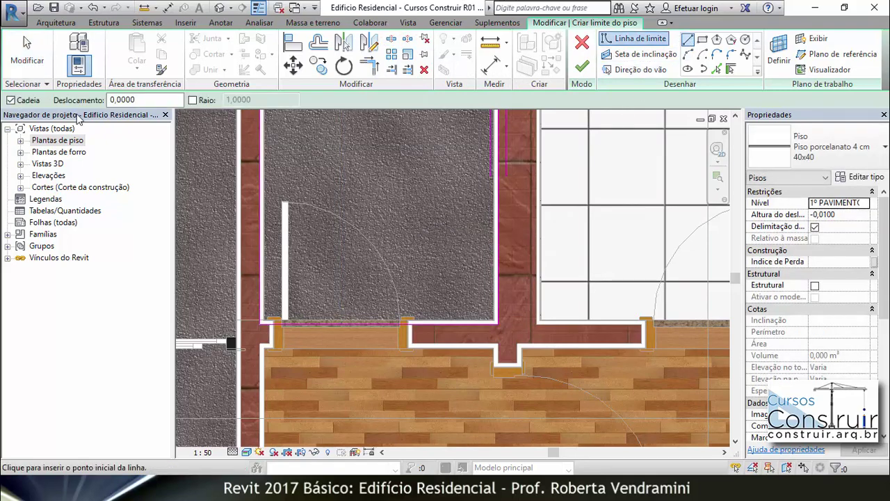
scroll(278, 320, "up", 5)
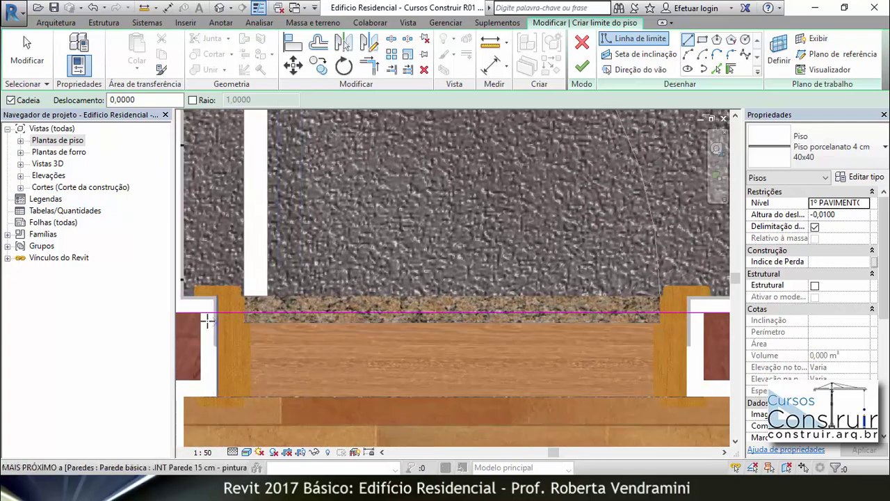
left_click(201, 347)
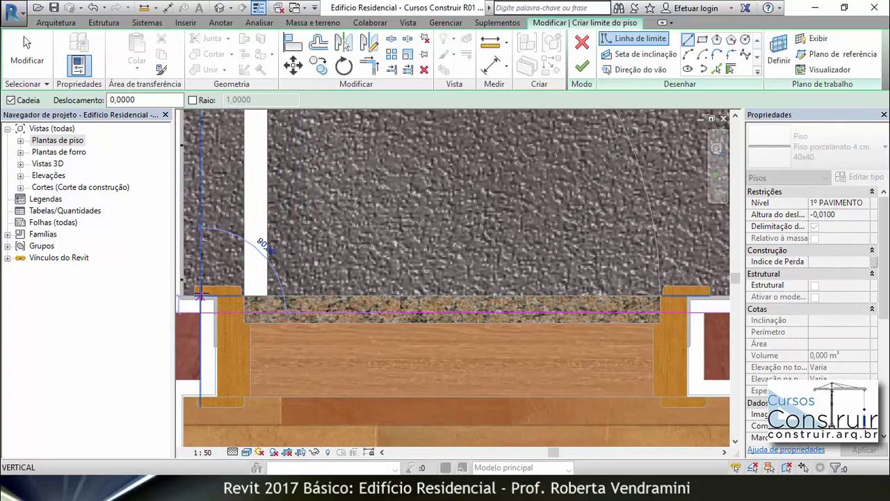
scroll(222, 281, "down", 2)
scroll(462, 295, "up", 2)
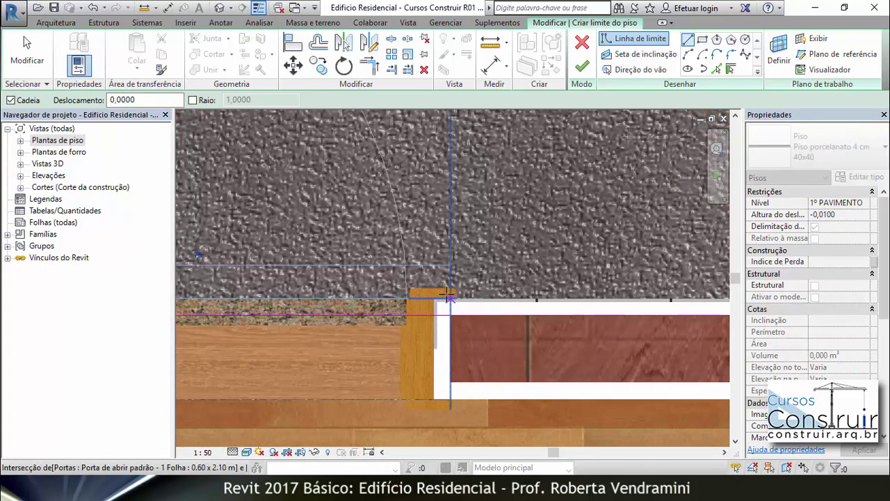
left_click(462, 295)
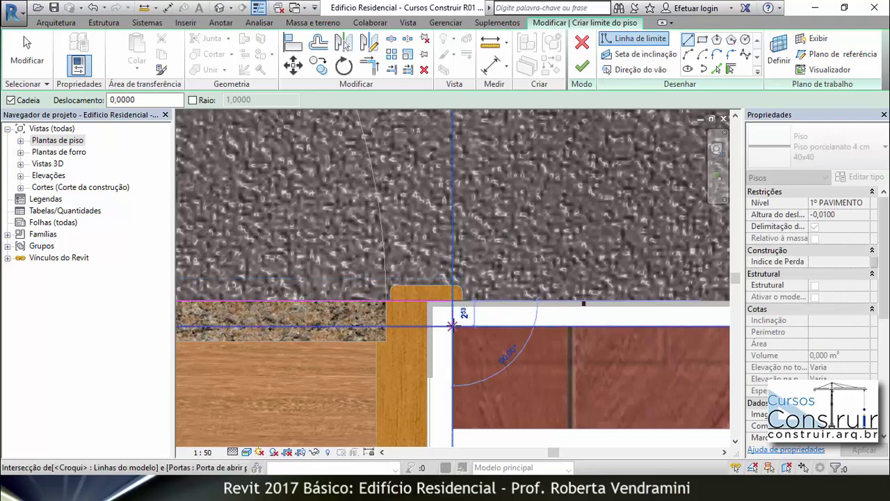
key("Escape")
key("Escape")
scroll(499, 309, "down", 2)
scroll(487, 313, "down", 1)
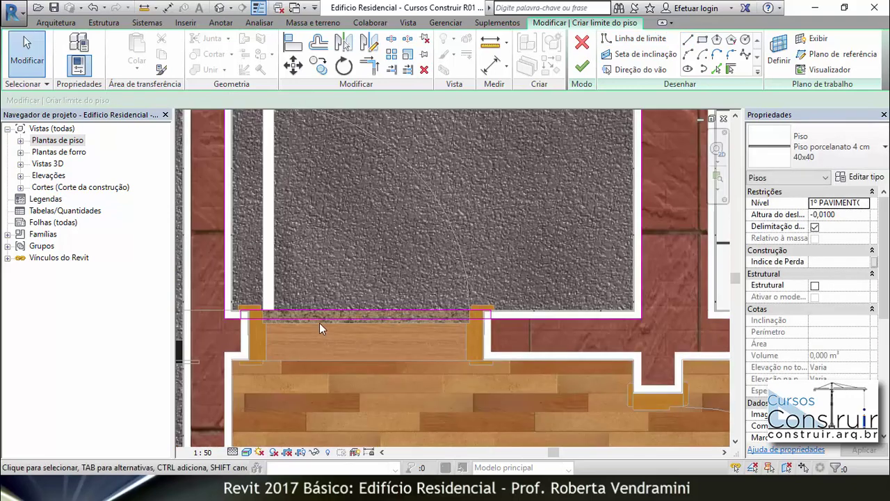
Trim the left and right jamb corners cleanly and finish the floor sketch.
left_click(371, 67)
left_click(234, 318)
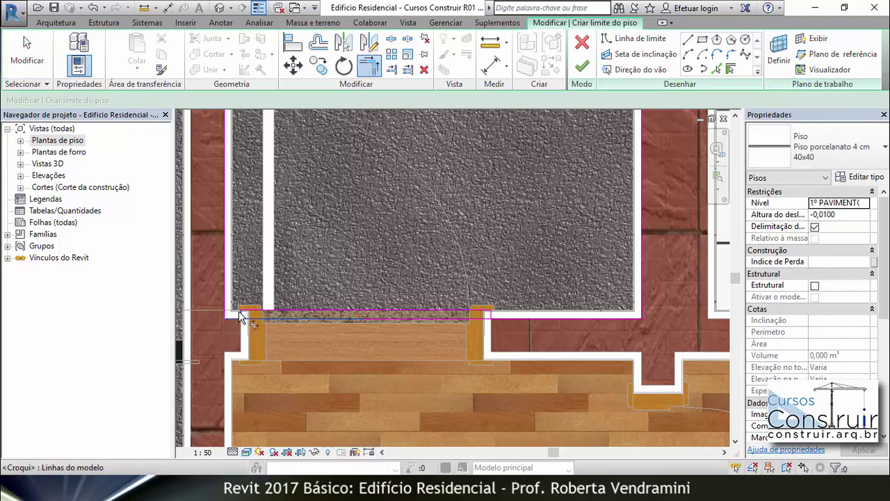
left_click(239, 311)
left_click(498, 317)
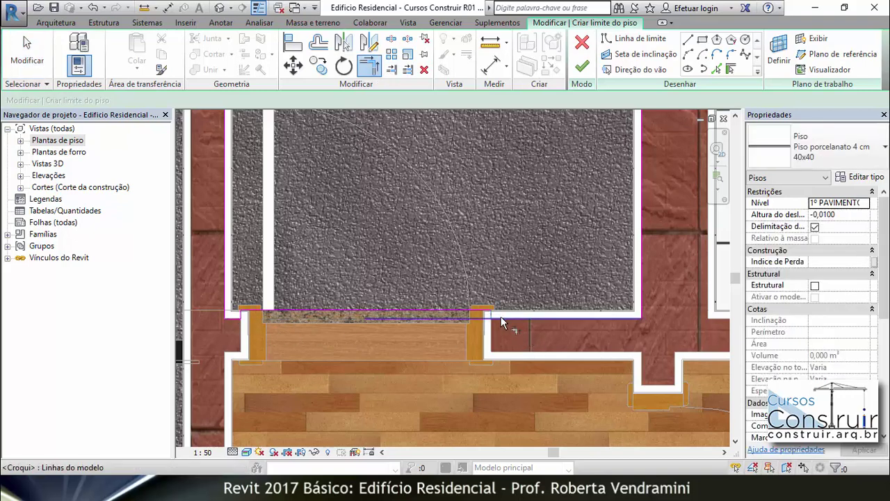
left_click(503, 316)
scroll(424, 329, "down", 2)
scroll(379, 323, "down", 2)
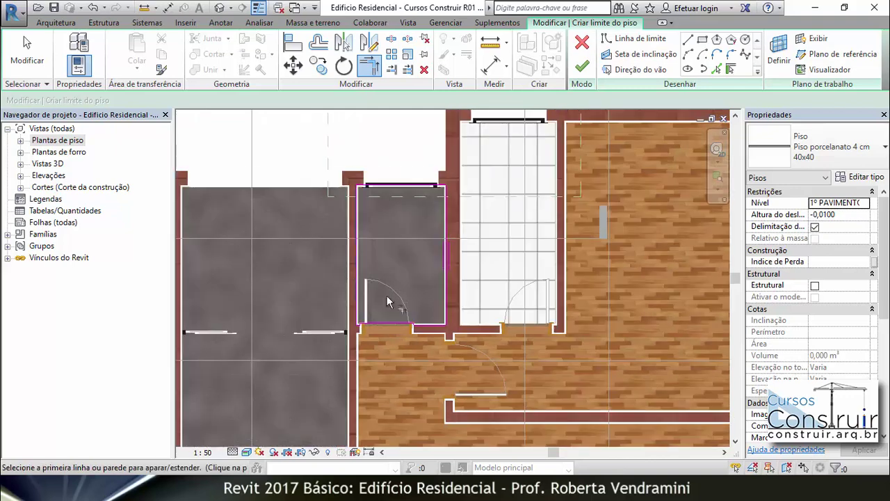
left_click(582, 66)
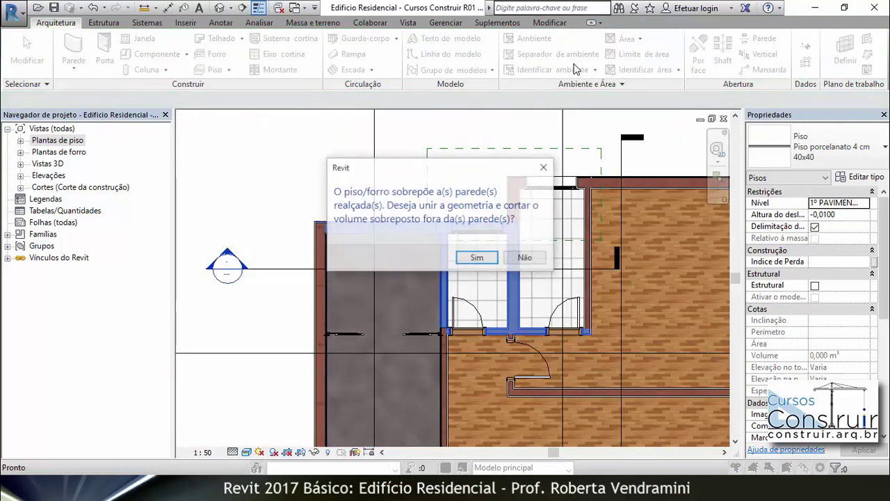
Accept joining the floor with its overlapping walls and deselect it.
left_click(478, 259)
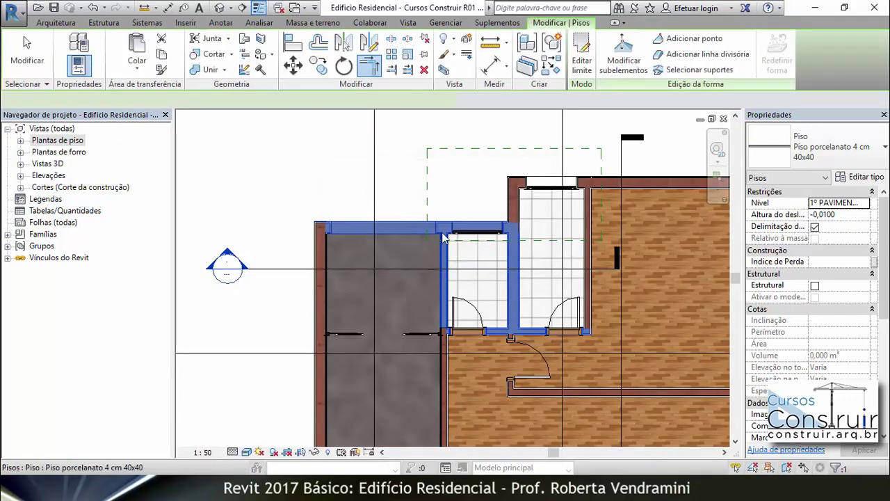
scroll(487, 292, "up", 2)
left_click(424, 154)
scroll(425, 155, "down", 1)
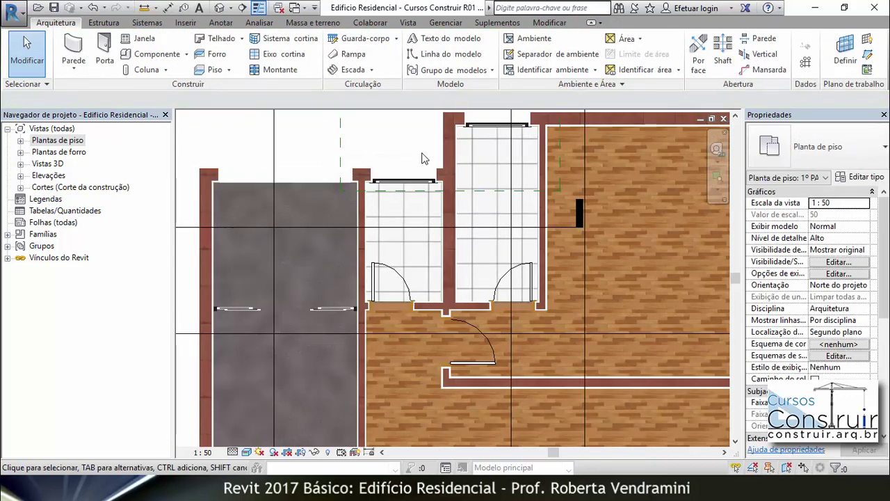
scroll(424, 154, "down", 2)
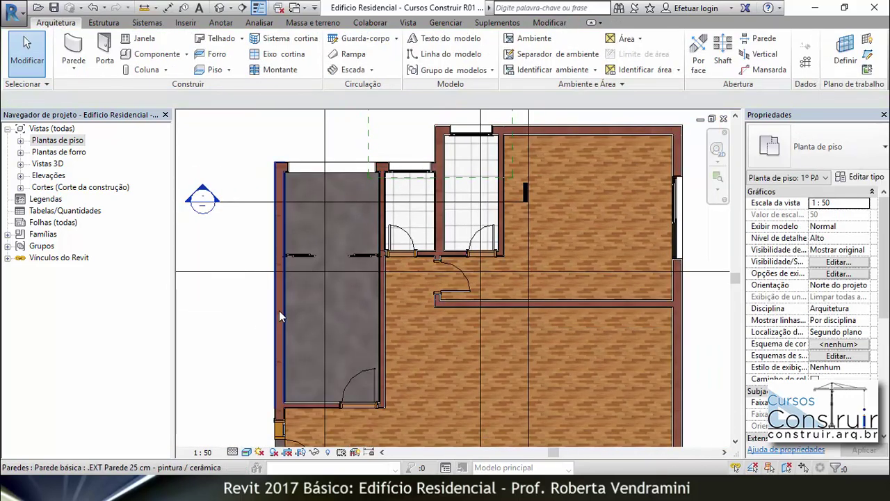
scroll(299, 265, "up", 2)
scroll(353, 255, "up", 1)
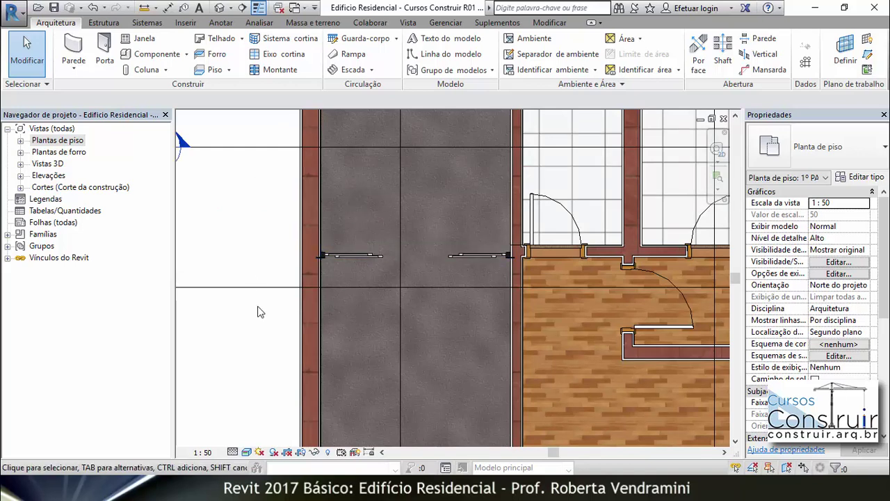
Unhide the Pavimento Tipo.dwg import using Reveal Hidden Elements, then exit that mode.
left_click(327, 453)
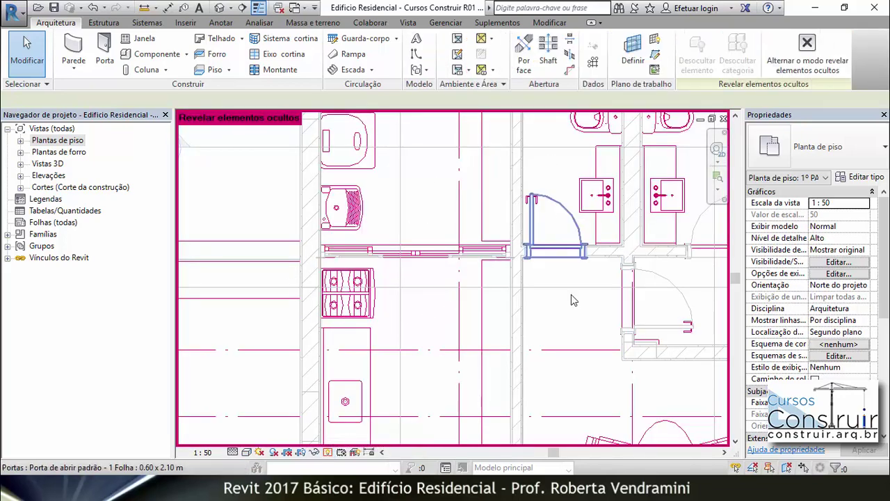
left_click(361, 208)
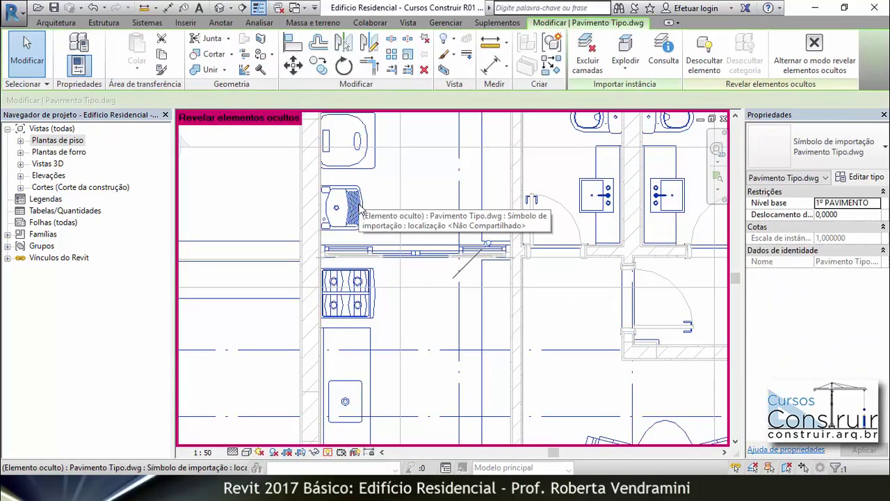
right_click(359, 208)
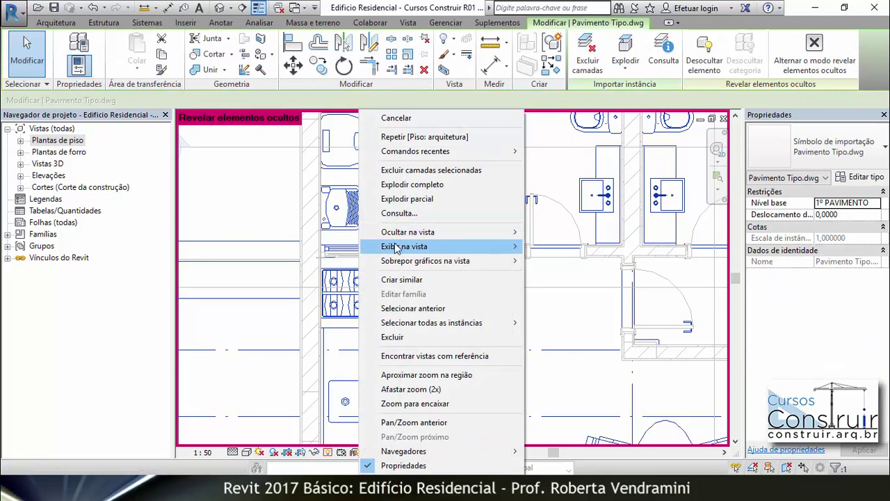
mouse_move(445, 246)
left_click(566, 251)
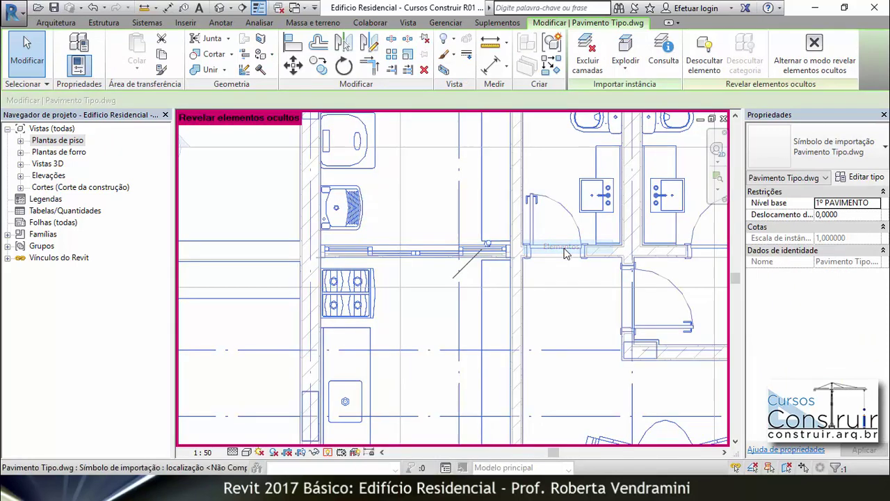
left_click(796, 63)
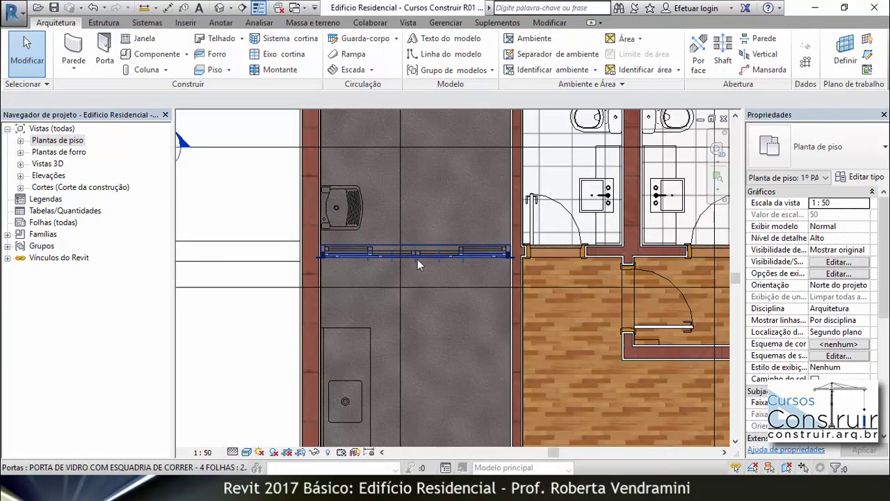
scroll(383, 255, "up", 2)
scroll(383, 256, "up", 2)
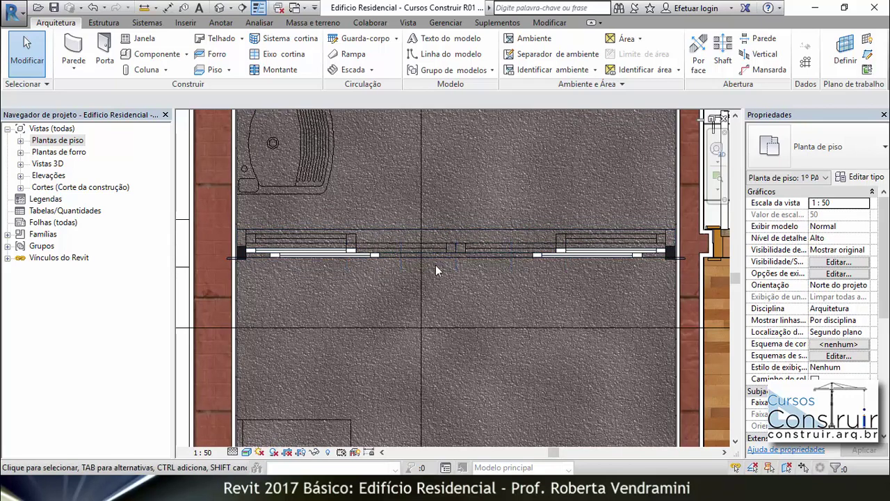
scroll(361, 272, "up", 2)
scroll(359, 223, "up", 2)
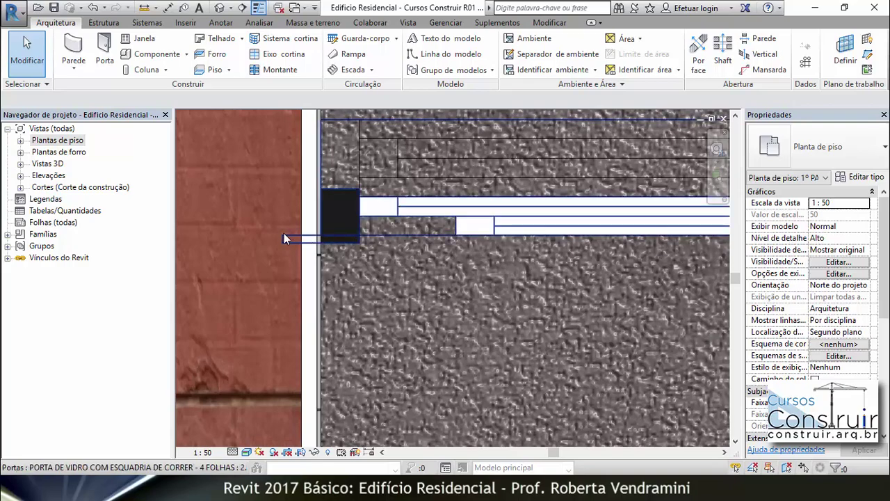
scroll(278, 226, "down", 2)
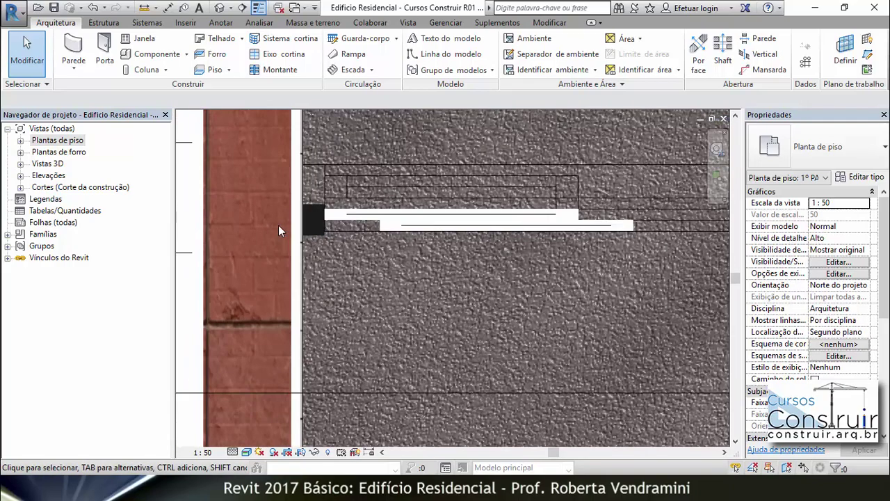
scroll(280, 231, "down", 2)
scroll(280, 233, "down", 2)
scroll(280, 235, "down", 1)
scroll(280, 230, "down", 1)
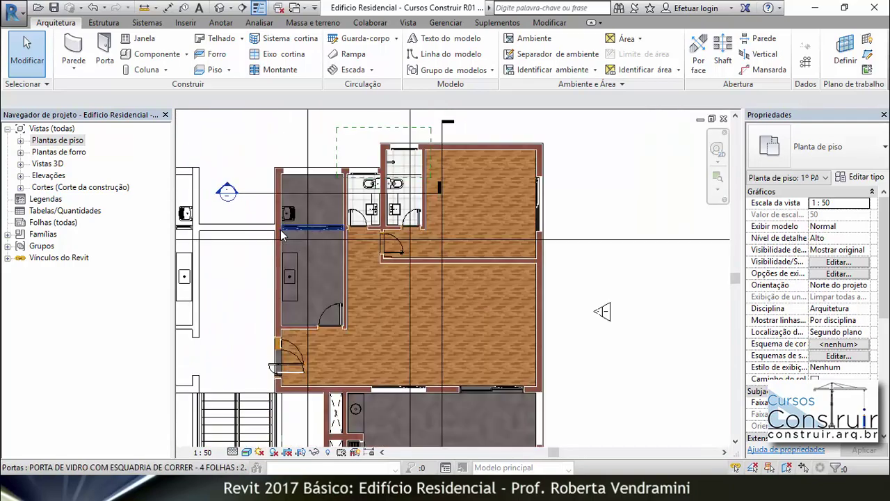
scroll(419, 338, "up", 2)
scroll(410, 337, "up", 2)
scroll(382, 325, "up", 2)
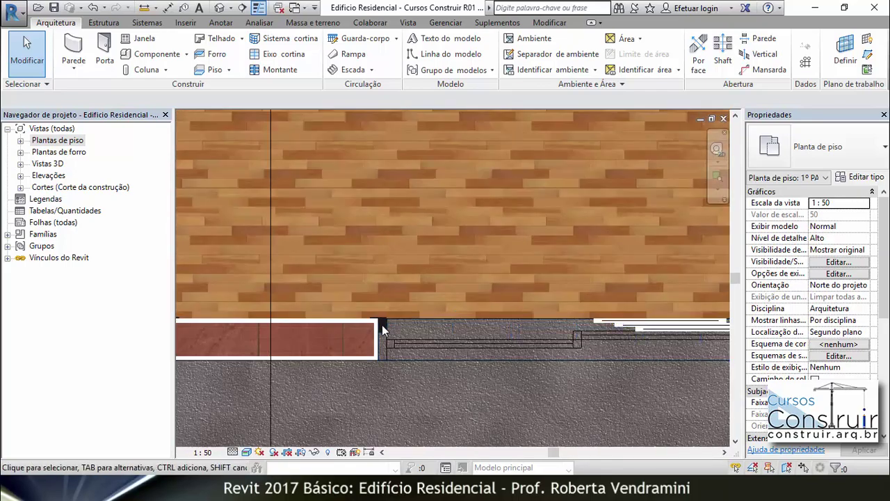
scroll(382, 324, "up", 2)
scroll(381, 325, "up", 1)
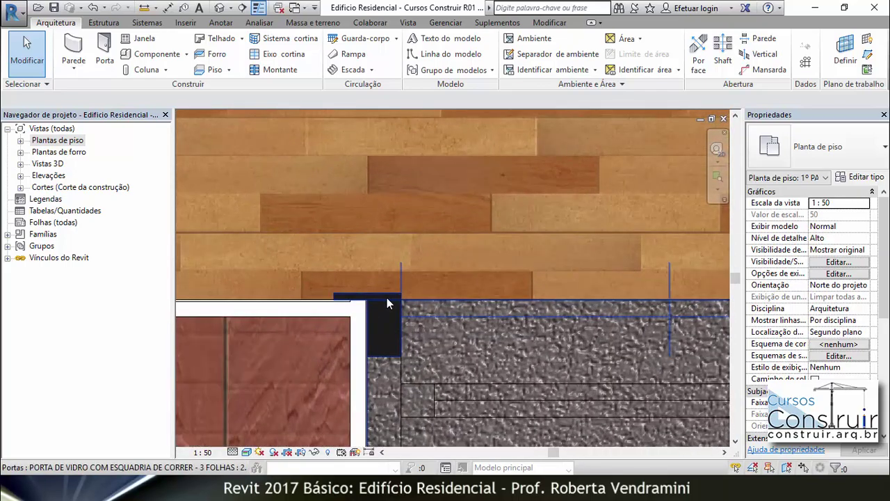
scroll(404, 309, "down", 2)
scroll(455, 305, "down", 1)
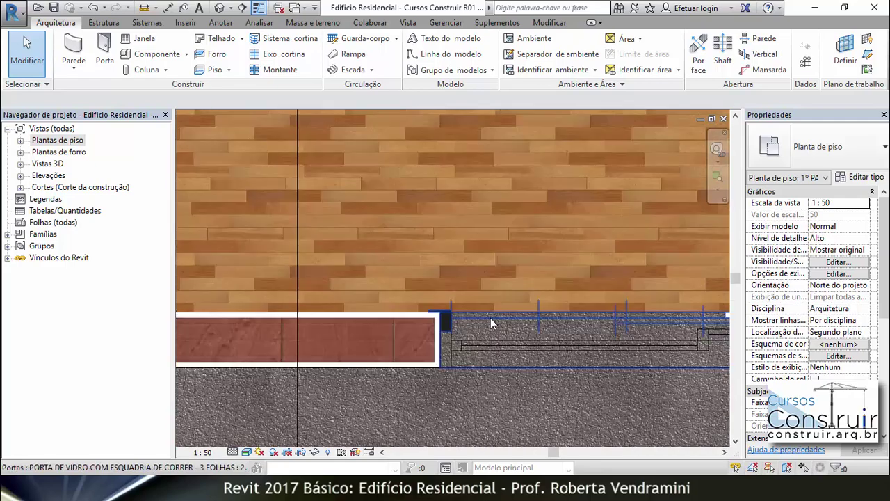
scroll(466, 320, "down", 2)
scroll(476, 336, "down", 3)
scroll(343, 201, "up", 2)
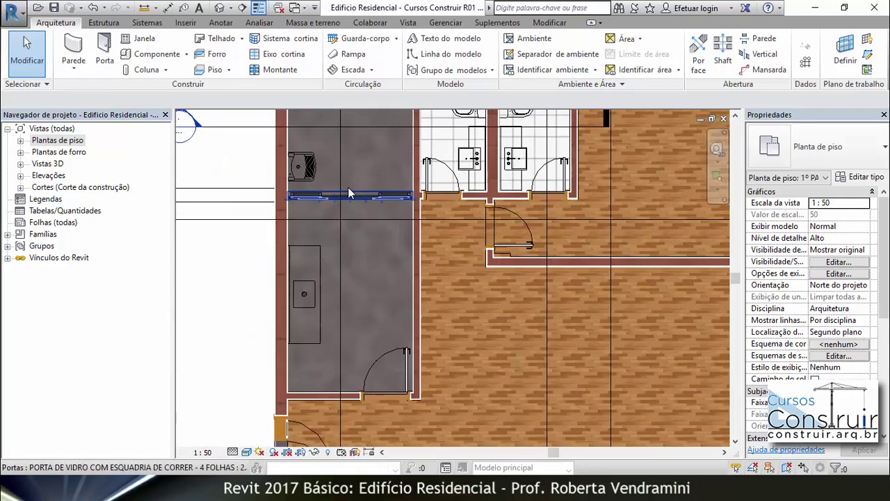
scroll(348, 187, "up", 2)
scroll(280, 204, "up", 2)
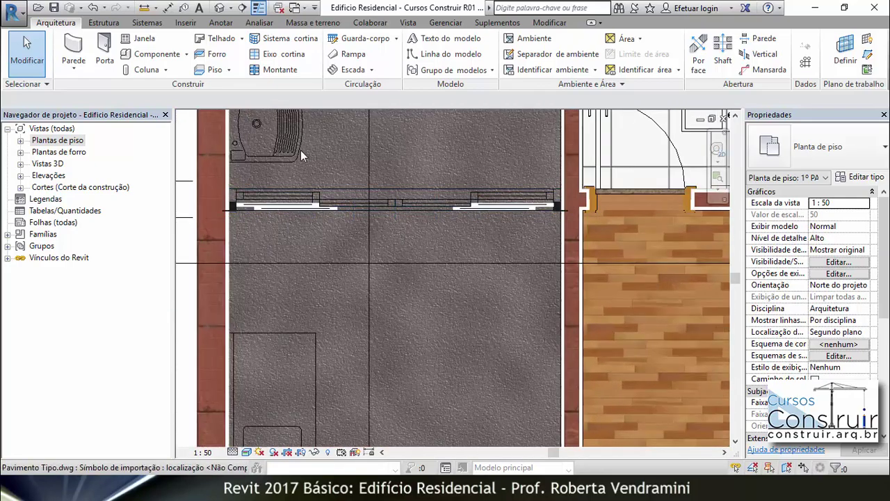
left_click(292, 213)
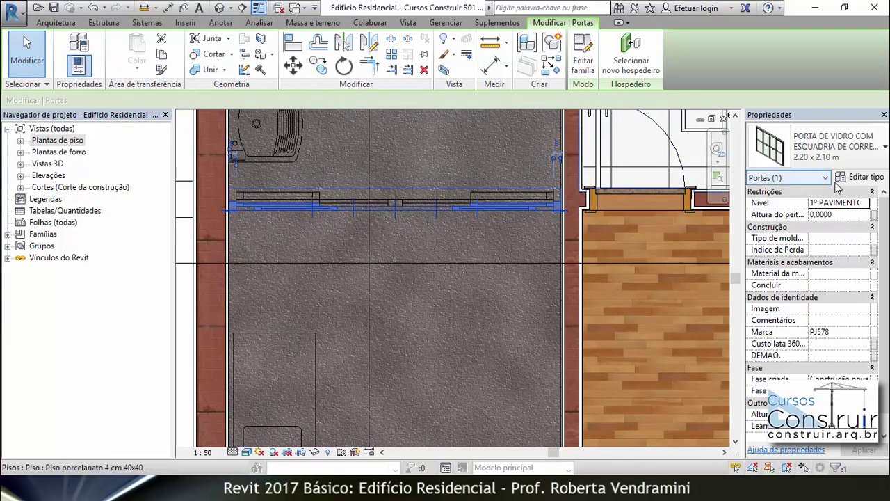
left_click(863, 179)
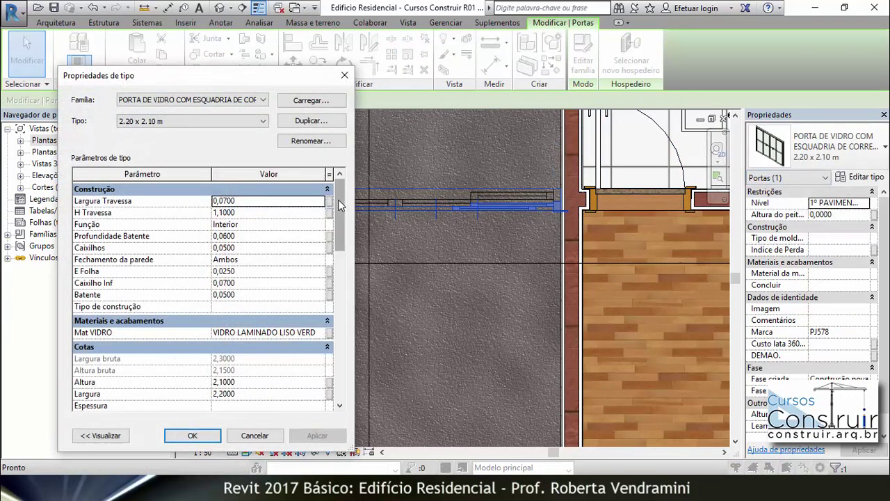
left_click_drag(340, 203, 334, 351)
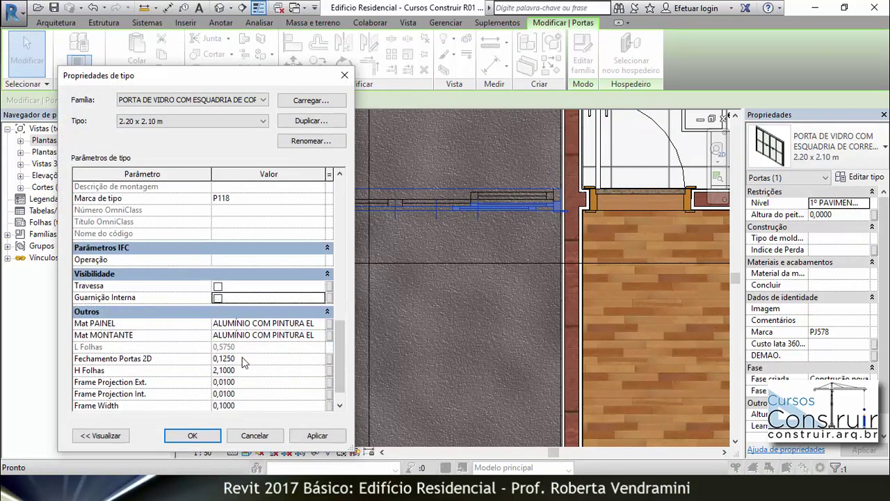
left_click(193, 435)
Deselect the door and start a new Piso porcelanato 4 cm 40x40 floor sketch.
left_click(185, 165)
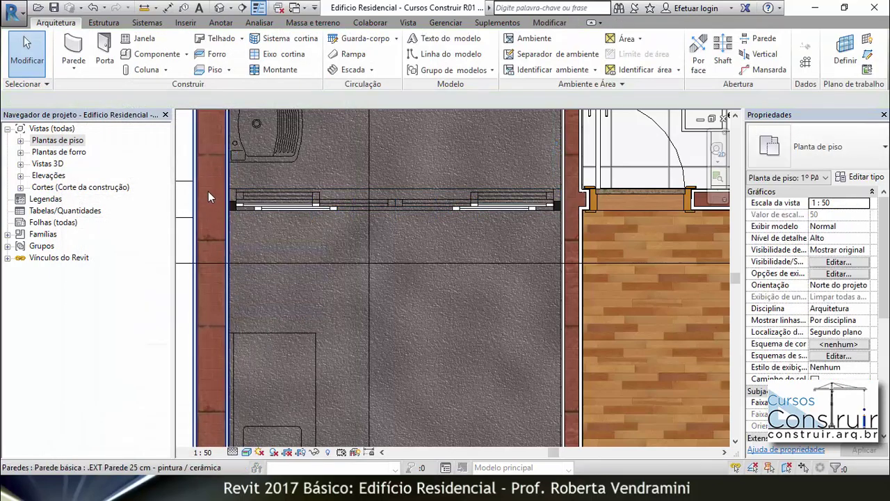
scroll(208, 192, "up", 2)
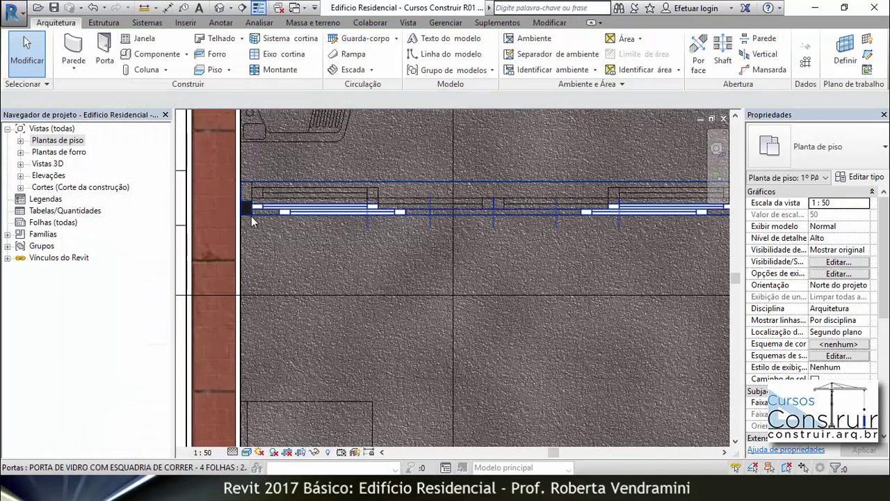
scroll(292, 227, "down", 2)
scroll(343, 286, "down", 2)
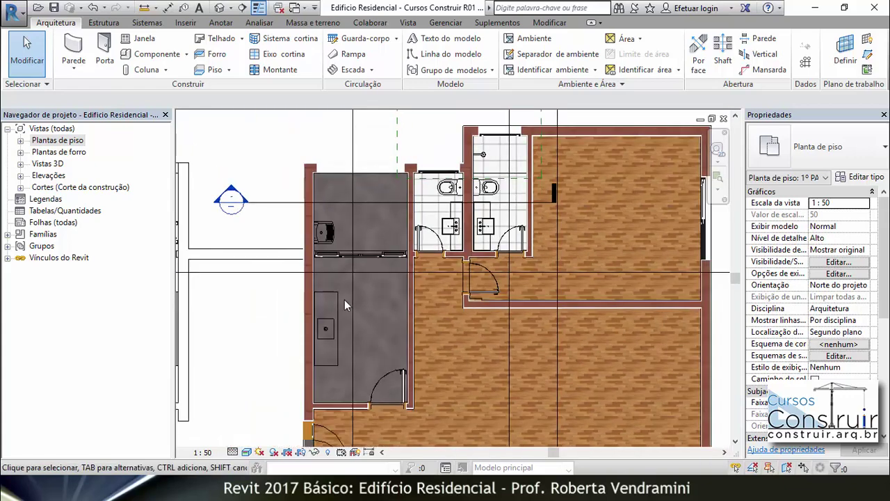
scroll(364, 184, "up", 1)
scroll(357, 183, "up", 1)
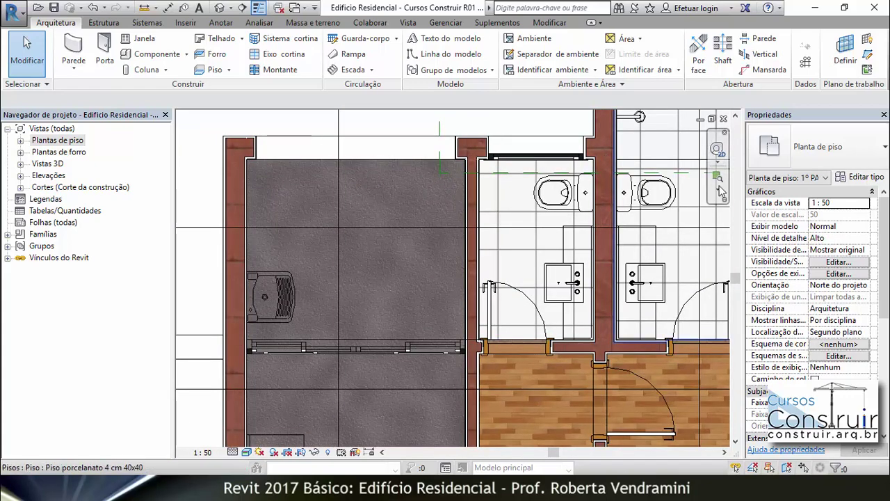
left_click(217, 72)
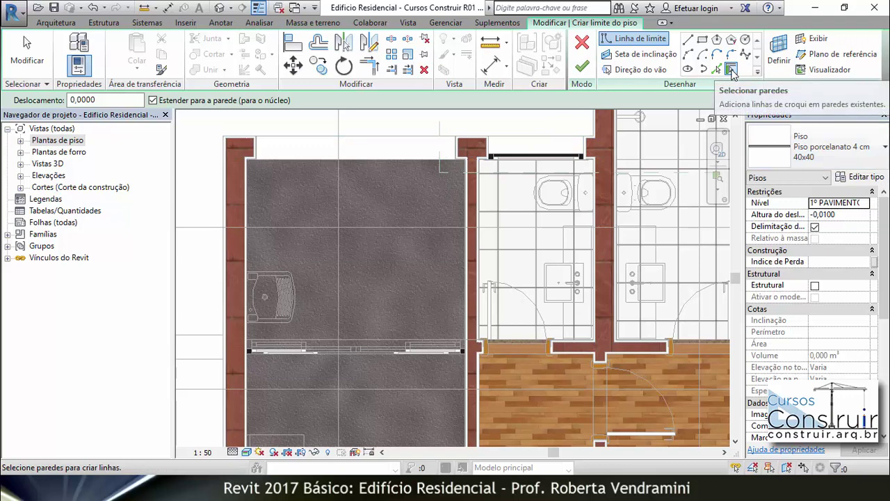
Pick the top, left and right walls and the sliding door edge as boundaries.
left_click(275, 161)
left_click(243, 180)
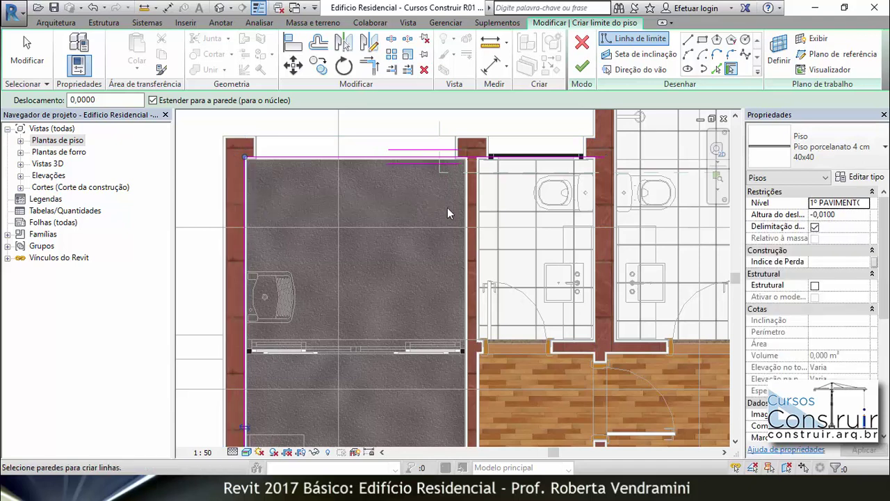
left_click(465, 204)
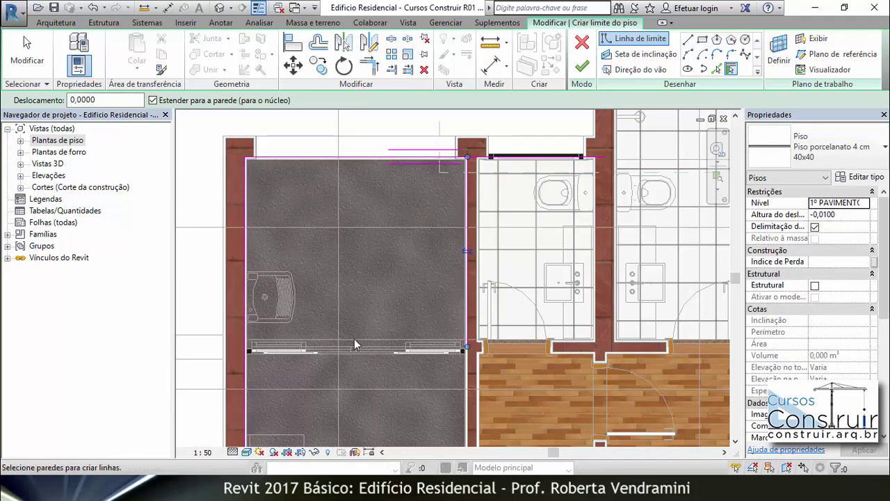
left_click(718, 69)
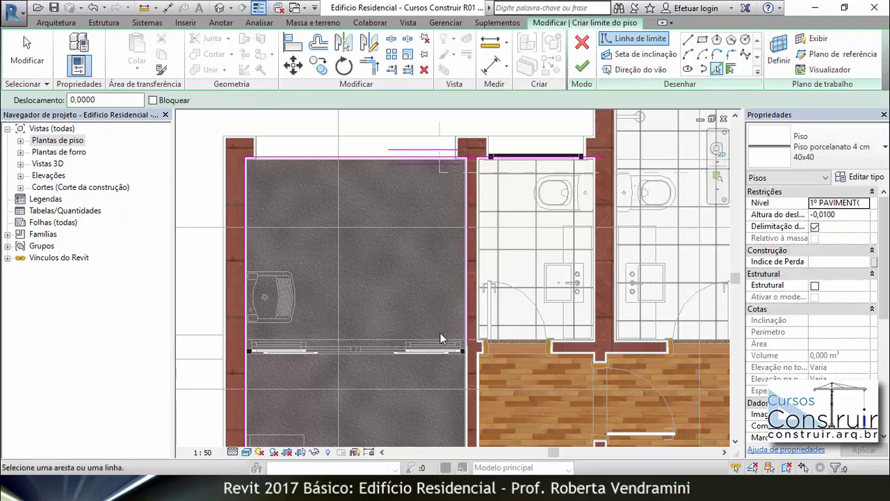
Trim the door-edge, right and top-left corners closed and finish the floor sketch.
left_click(370, 66)
left_click(245, 257)
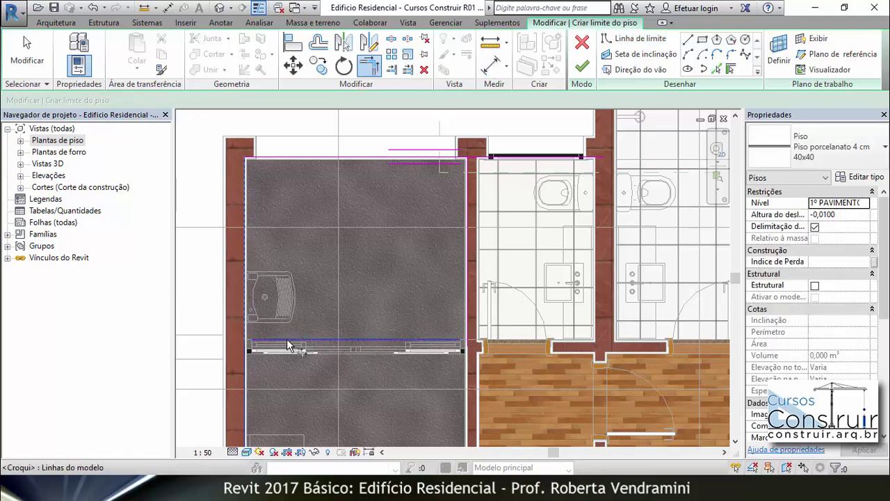
left_click(289, 345)
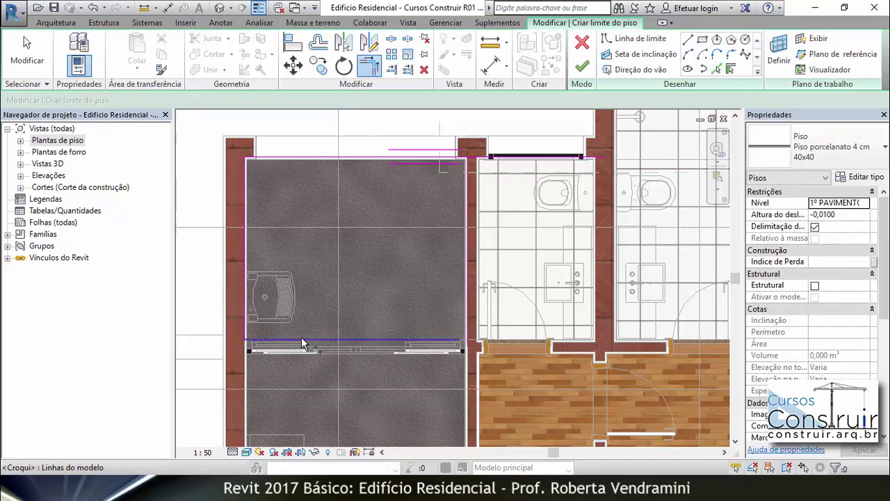
left_click(465, 313)
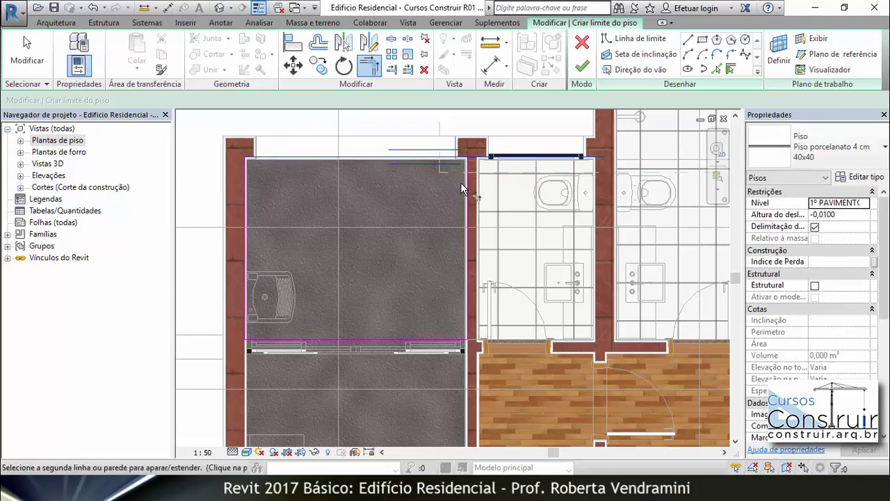
left_click(460, 182)
left_click(245, 184)
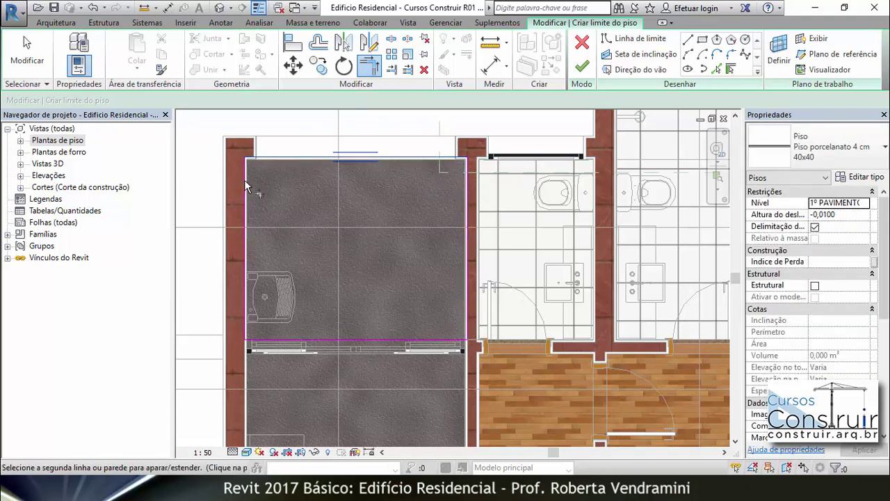
left_click(243, 182)
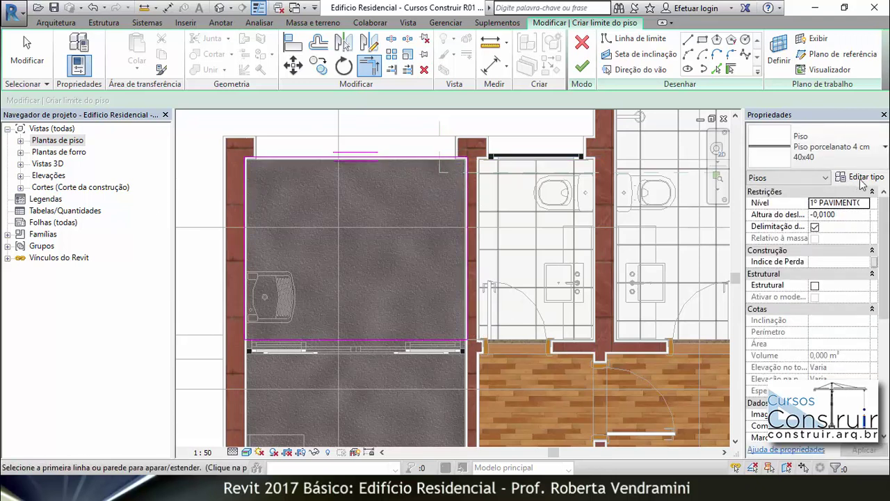
left_click(582, 67)
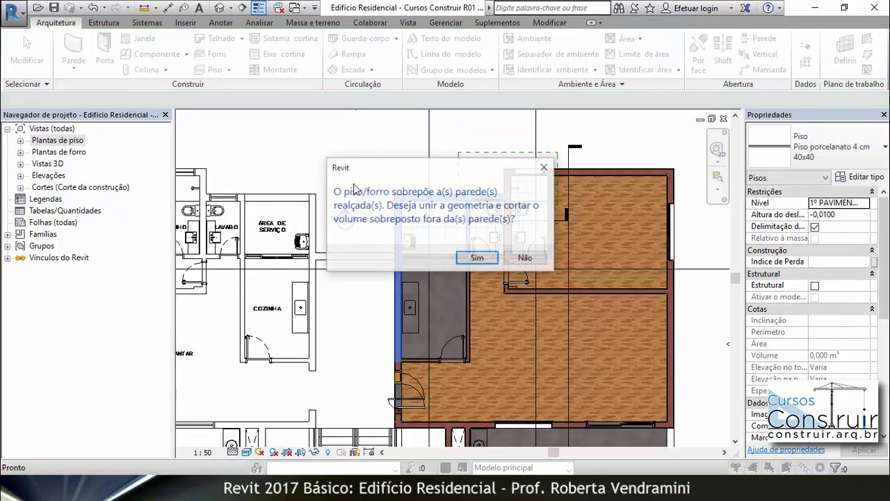
Join the new porcelain 40x40 floor with the overlapping walls and check its 4.524 m² area.
left_click(479, 257)
left_click(471, 261)
scroll(467, 237, "up", 5)
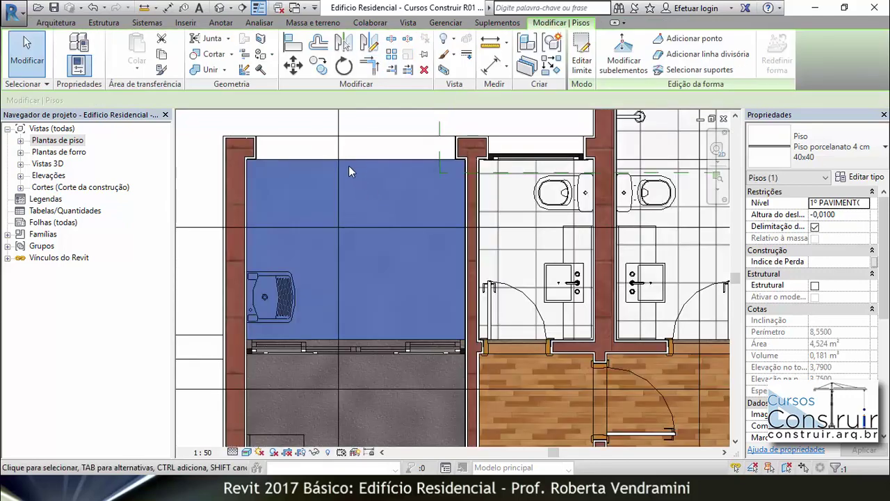
left_click(300, 123)
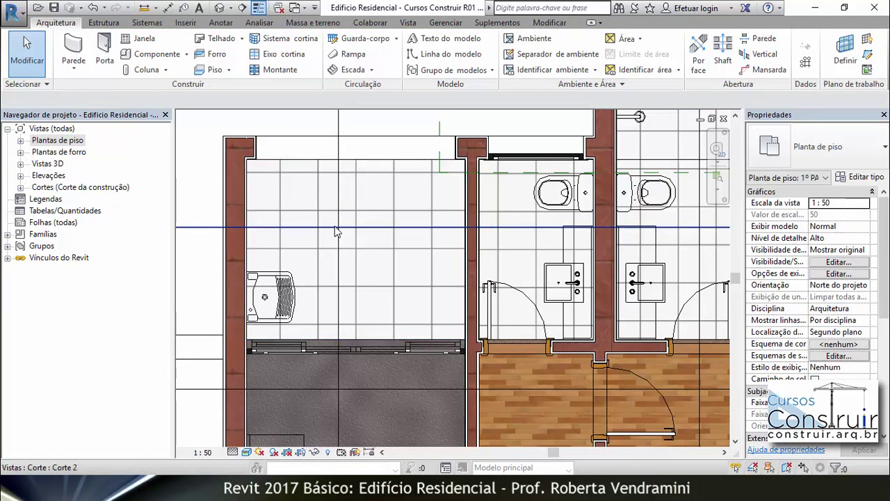
scroll(336, 231, "down", 1)
scroll(336, 232, "down", 2)
scroll(361, 230, "down", 3)
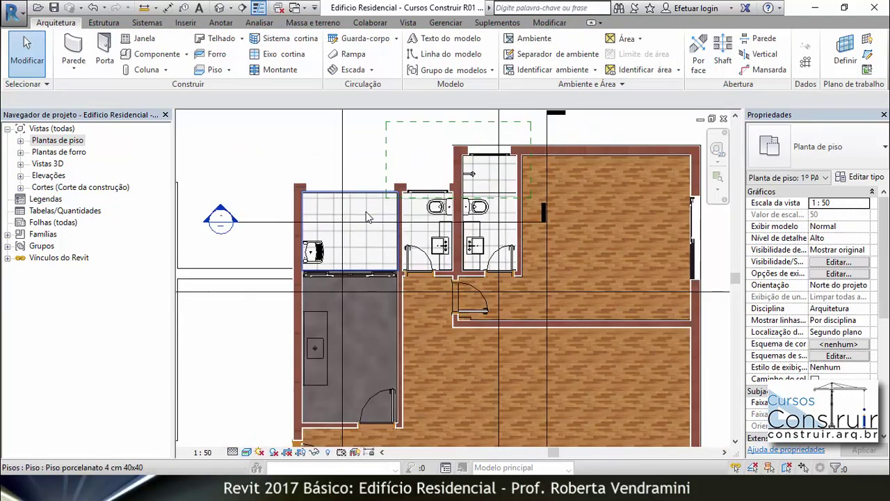
scroll(365, 227, "up", 3)
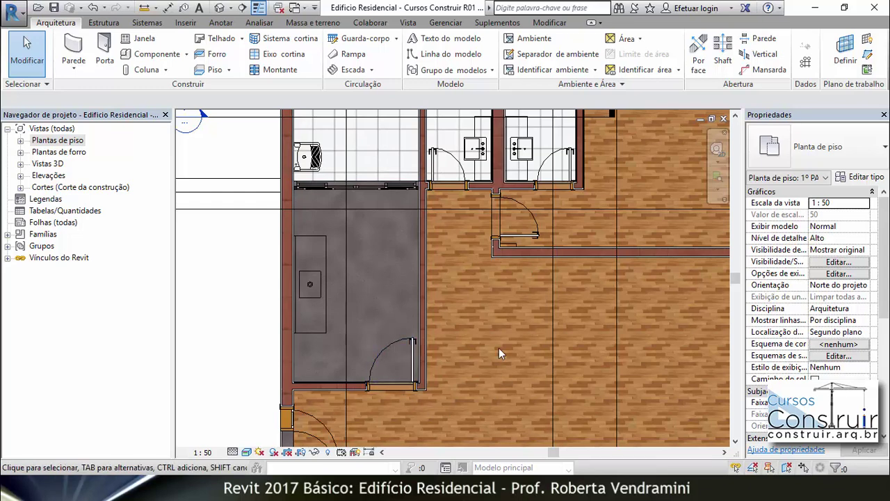
Start another floor typed Piso porcelanato 5 cm 40x40 with its height offset set to 0.
left_click(212, 70)
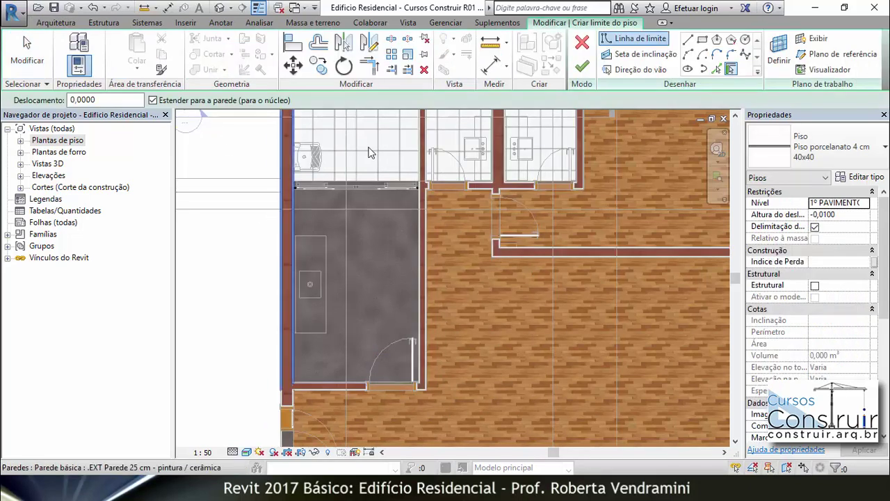
left_click(884, 149)
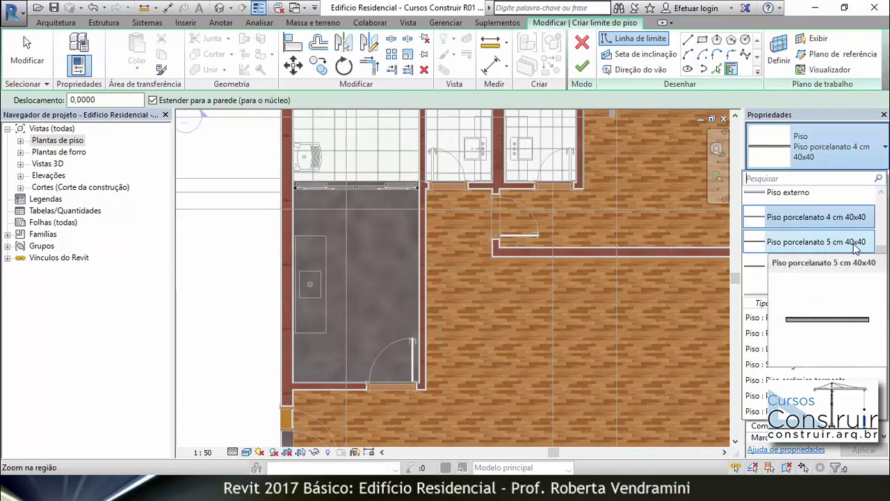
left_click(842, 242)
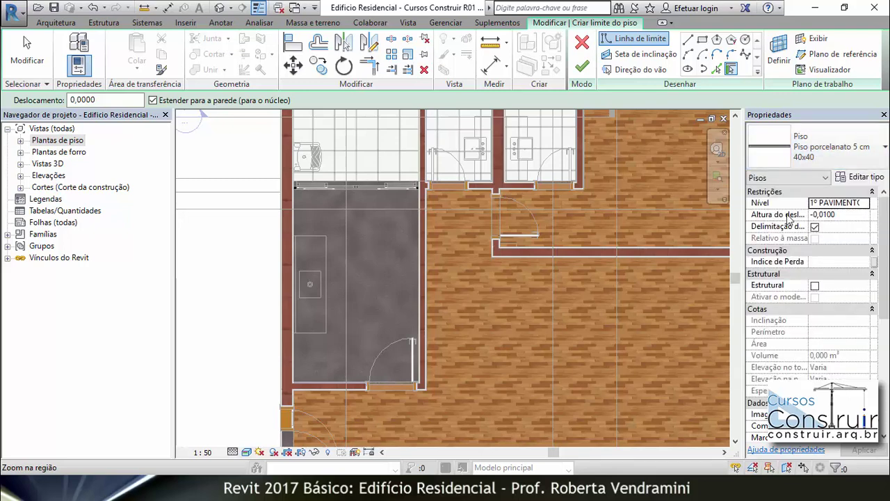
left_click(841, 214)
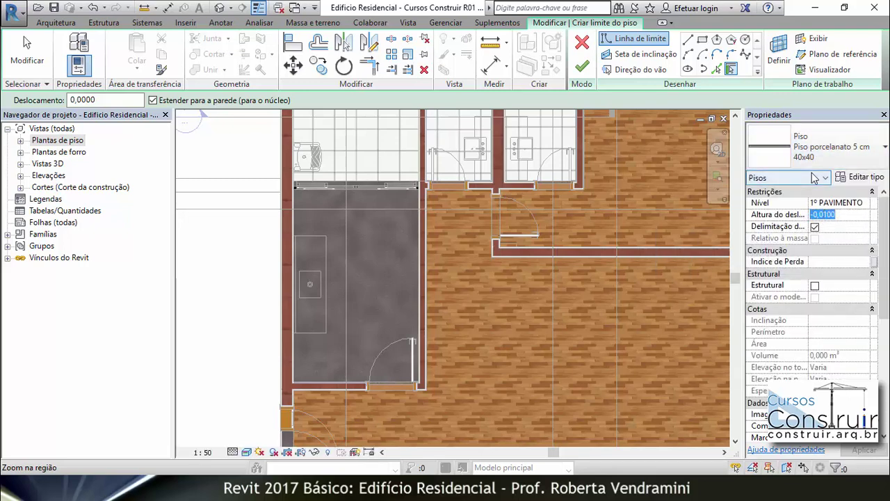
type("0")
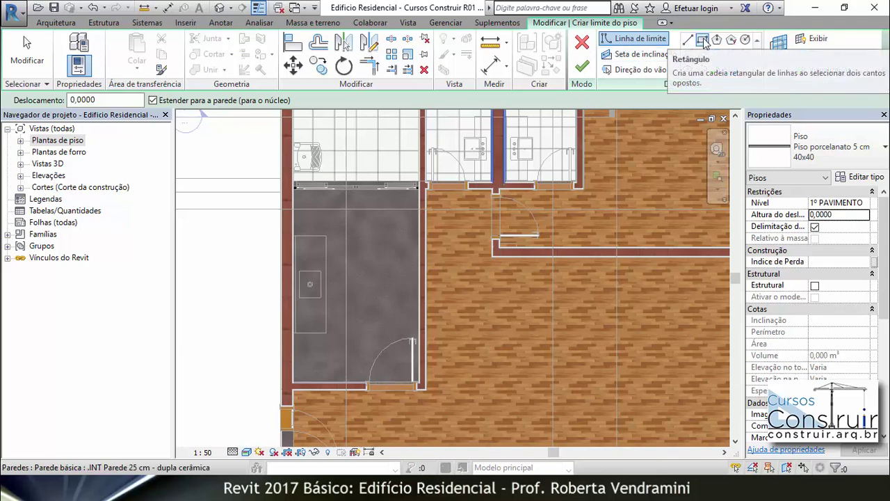
Choose the rectangle boundary mode and zoom in on the grey room.
left_click(704, 42)
scroll(420, 246, "up", 1)
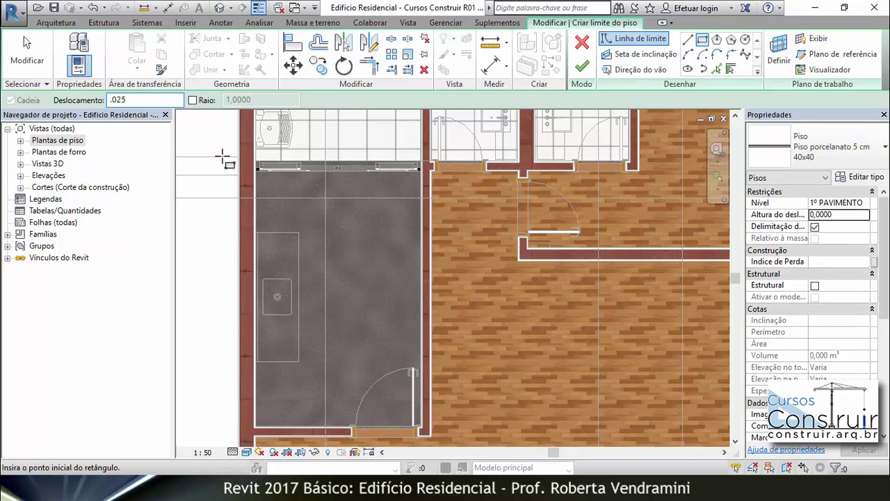
scroll(275, 184, "up", 3)
scroll(276, 180, "up", 3)
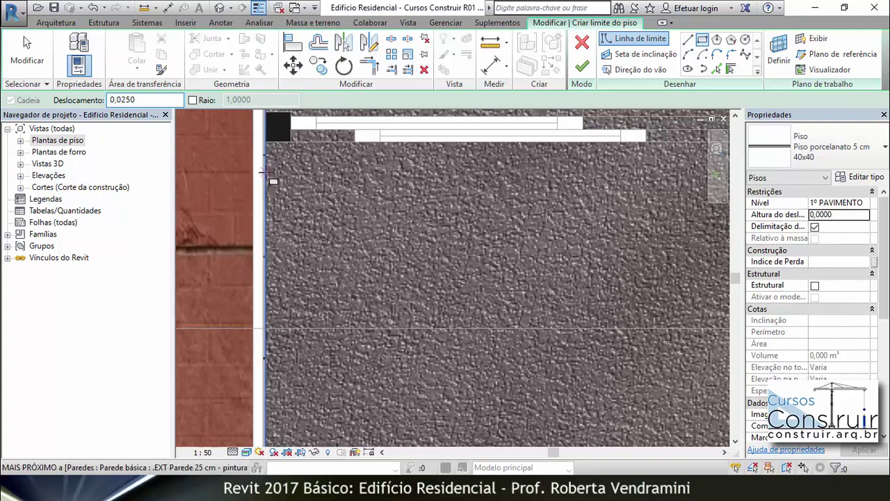
scroll(271, 179, "down", 1)
scroll(275, 178, "down", 1)
scroll(280, 174, "down", 2)
scroll(284, 171, "down", 1)
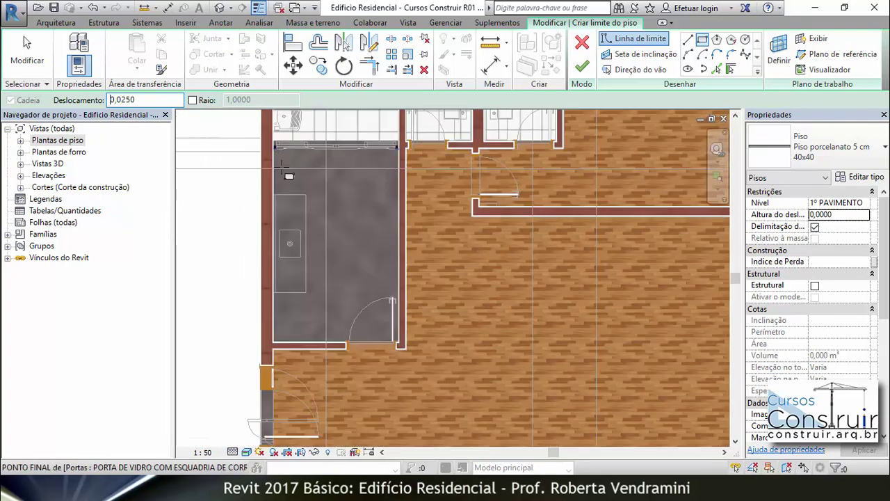
scroll(240, 345, "up", 2)
scroll(237, 344, "up", 2)
scroll(236, 346, "up", 1)
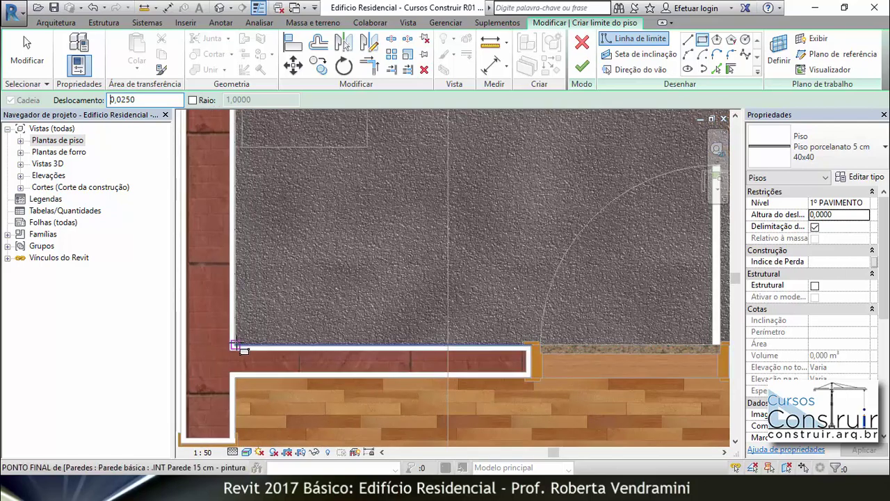
Sketch the rectangular boundary from the room's wall corner to the door endpoint.
left_click(237, 345)
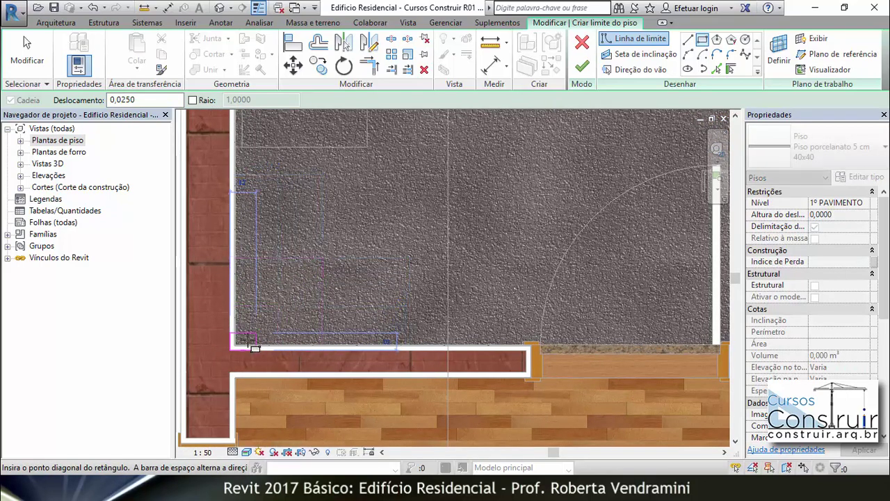
scroll(235, 348, "up", 1)
scroll(235, 351, "up", 1)
scroll(240, 351, "up", 1)
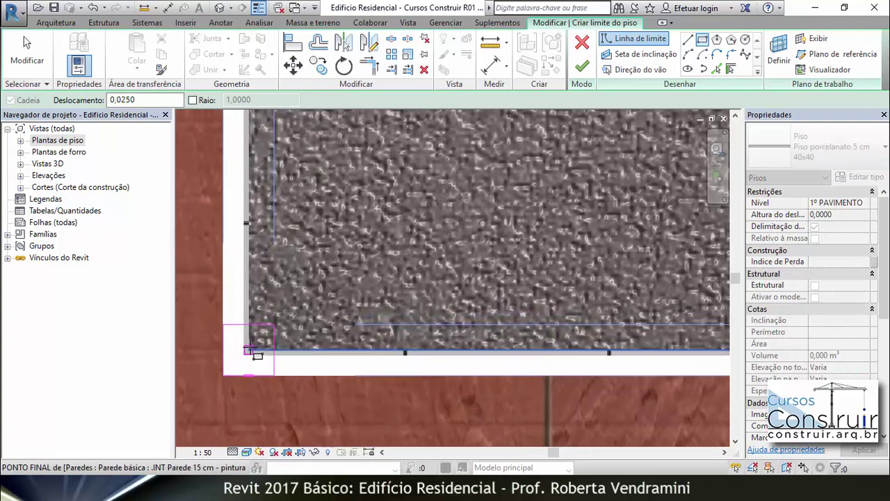
scroll(261, 351, "up", 1)
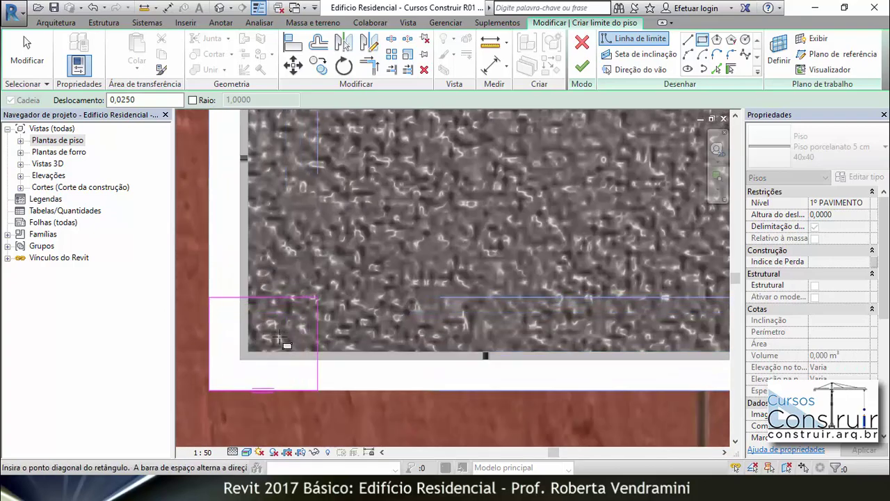
scroll(278, 340, "down", 1)
scroll(280, 340, "down", 1)
scroll(280, 339, "down", 1)
scroll(280, 340, "down", 1)
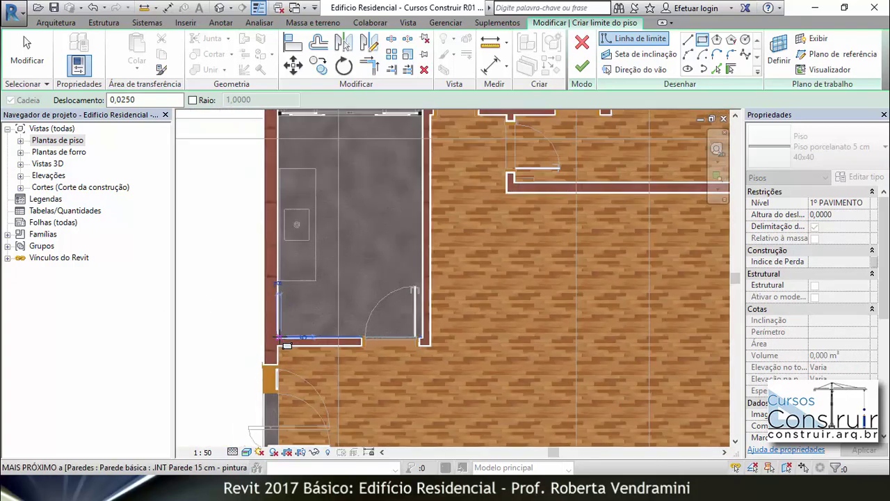
scroll(280, 339, "down", 1)
scroll(389, 167, "up", 1)
scroll(395, 163, "up", 2)
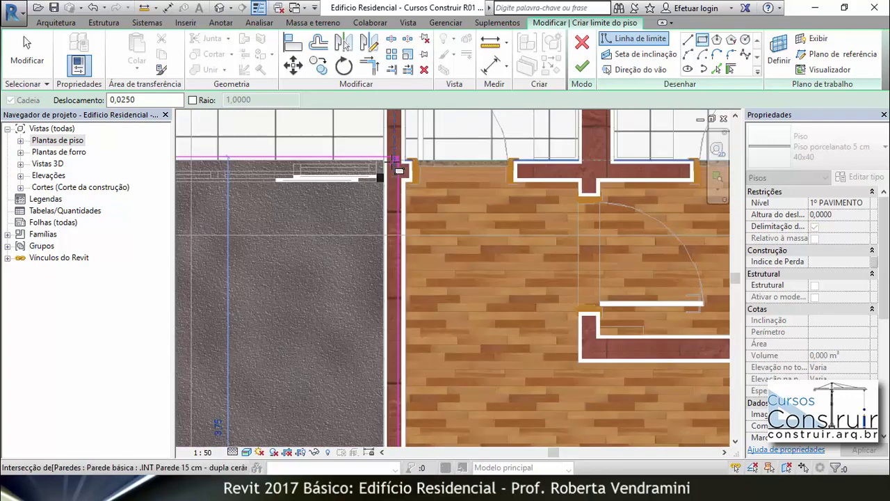
scroll(393, 171, "up", 2)
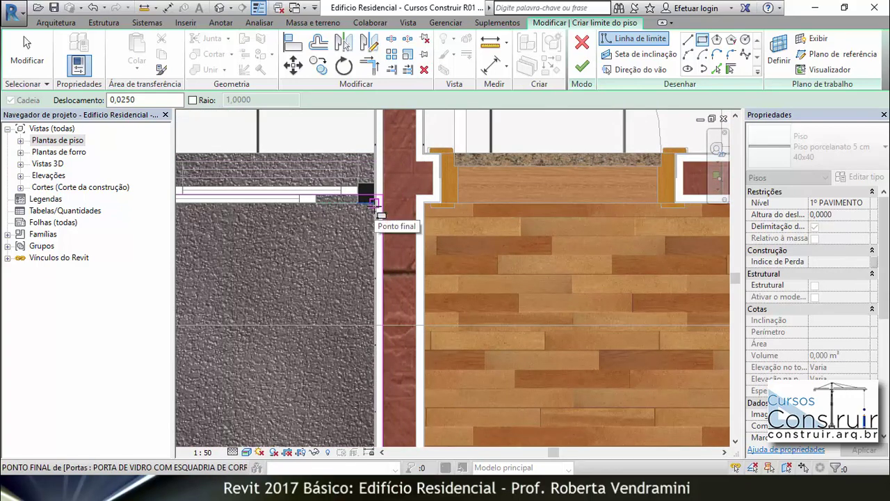
left_click(374, 203)
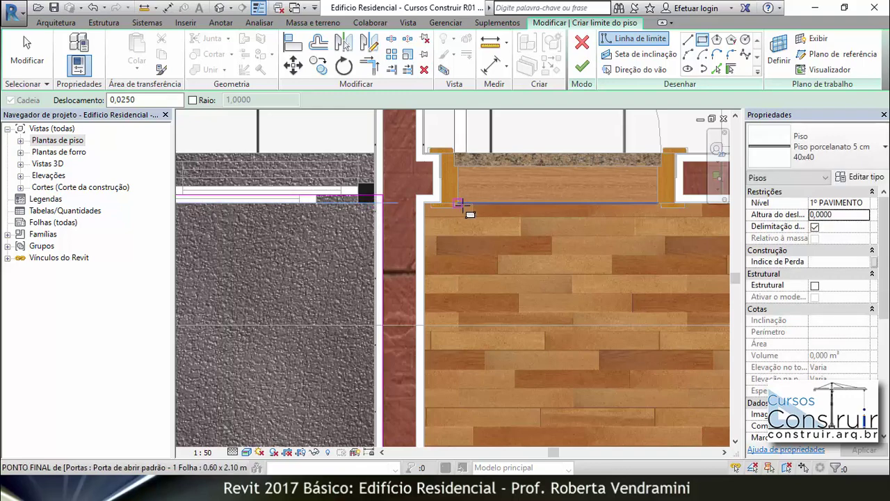
scroll(466, 204, "down", 2)
scroll(350, 204, "down", 2)
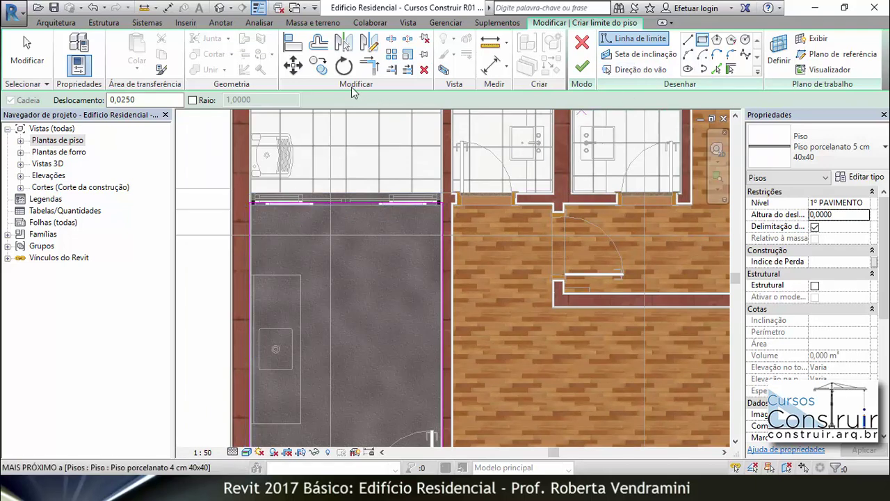
Align the boundary's top edge to the wall face and lock it.
left_click(293, 44)
scroll(322, 203, "up", 3)
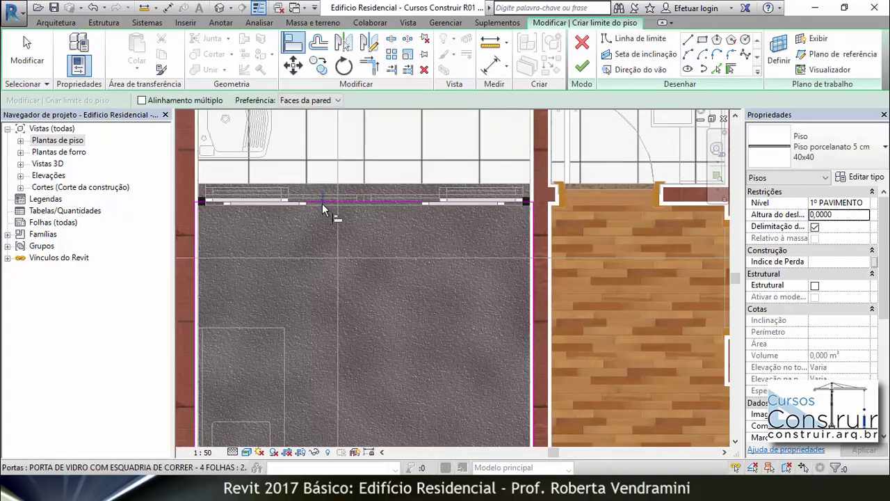
scroll(322, 203, "up", 2)
left_click(387, 210)
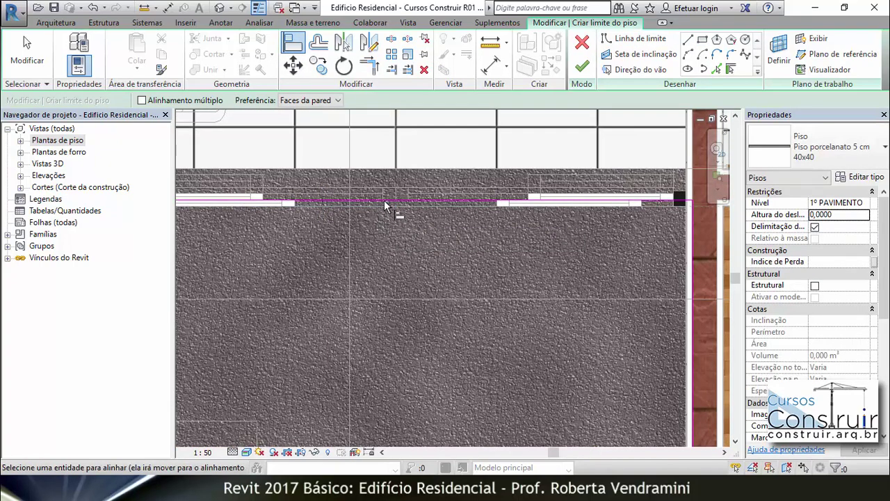
left_click(386, 203)
scroll(386, 203, "down", 3)
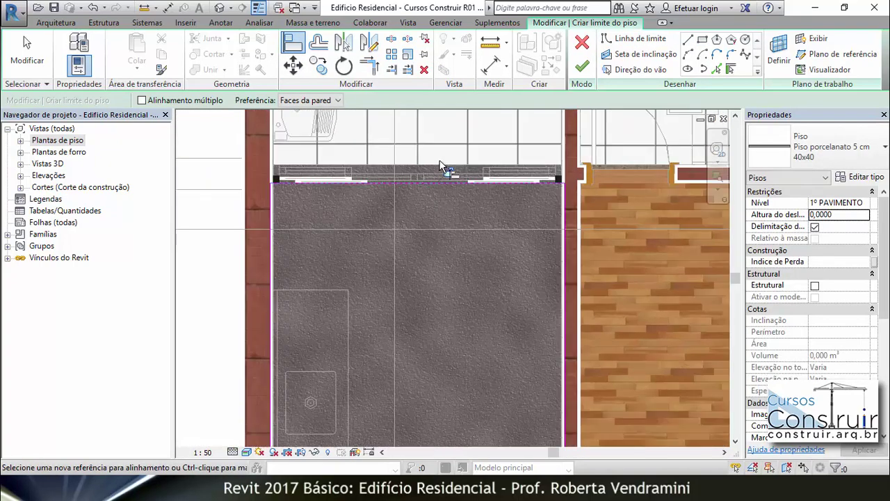
scroll(359, 187, "up", 1)
scroll(359, 188, "up", 2)
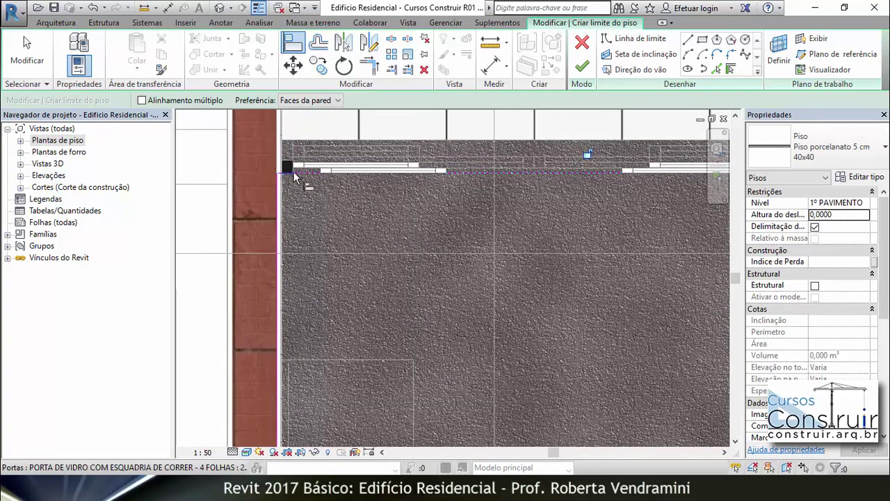
scroll(281, 141, "down", 3)
scroll(337, 154, "down", 1)
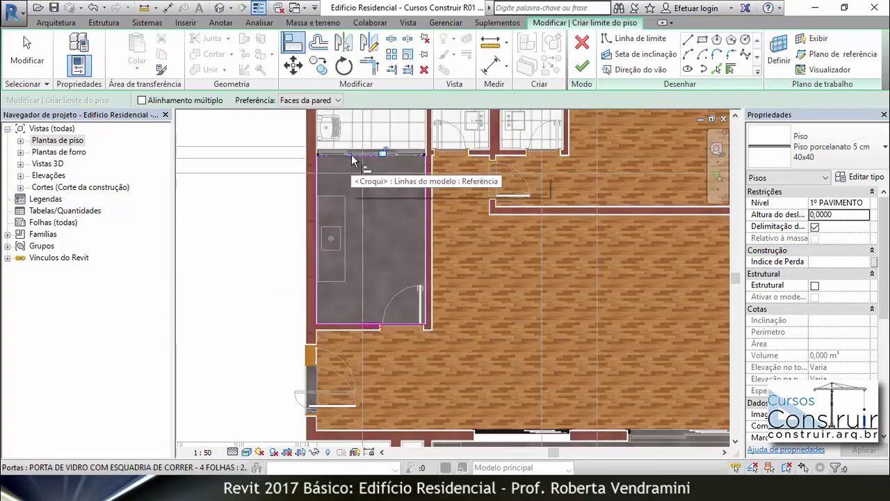
scroll(348, 160, "down", 2)
scroll(395, 306, "up", 2)
scroll(395, 306, "up", 2)
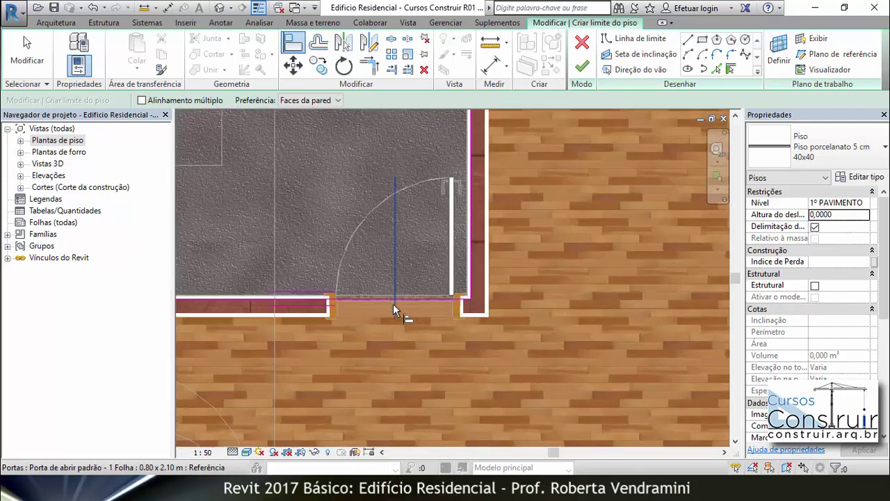
scroll(341, 309, "up", 2)
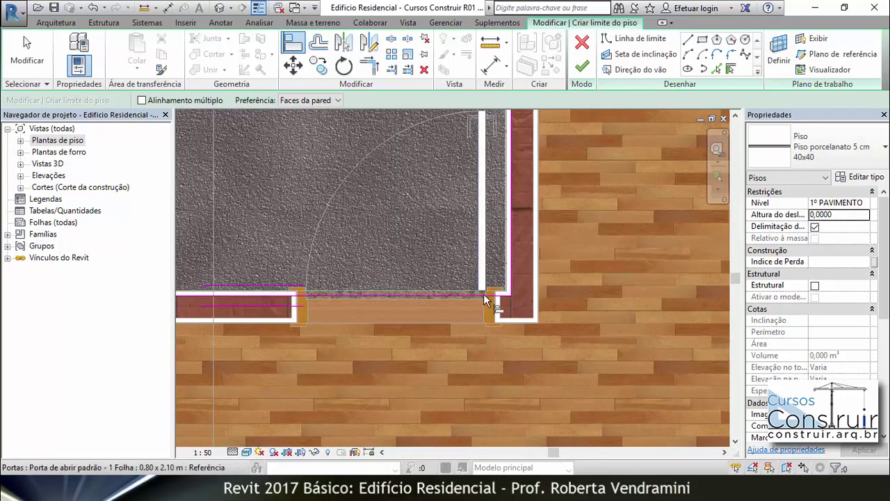
Draw a boundary line across the doorway from the left to the right door corner.
left_click(689, 40)
scroll(282, 296, "up", 2)
scroll(285, 296, "up", 2)
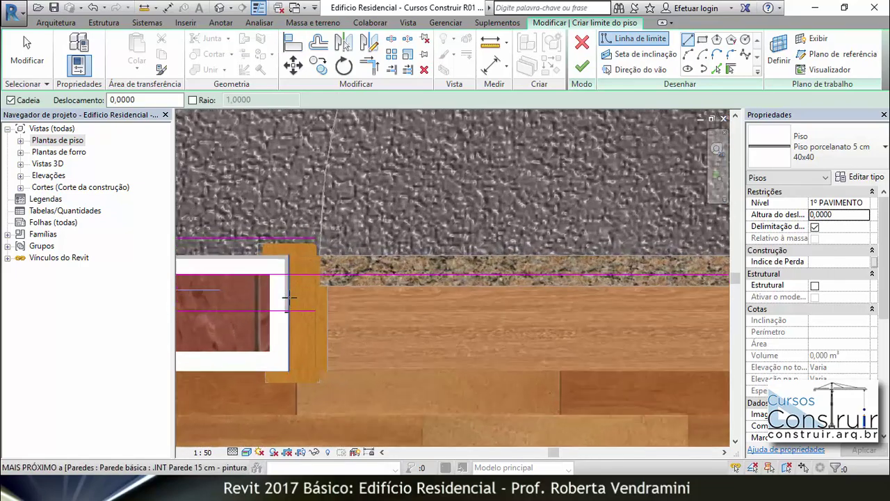
left_click(270, 273)
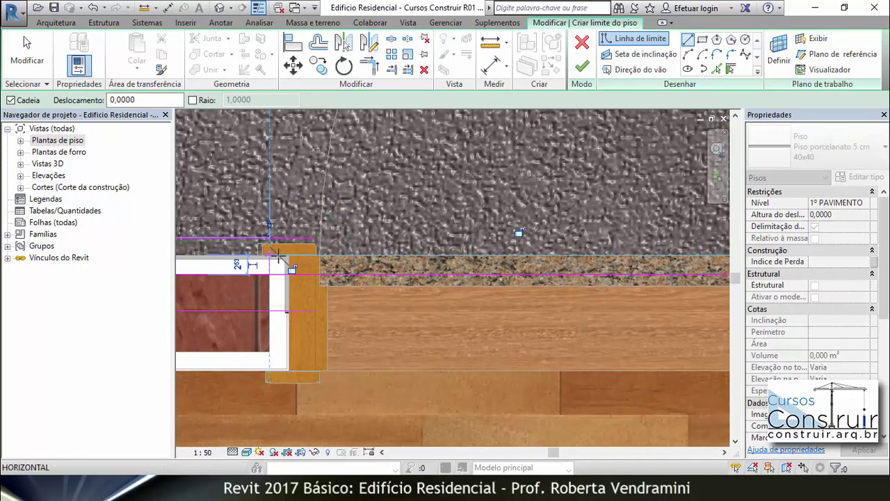
scroll(330, 254, "down", 1)
scroll(330, 254, "down", 2)
scroll(553, 256, "up", 1)
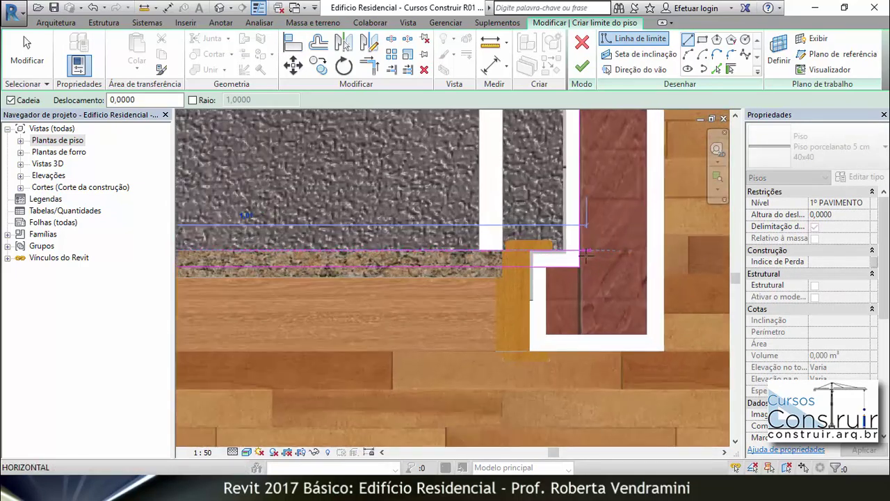
scroll(553, 256, "up", 1)
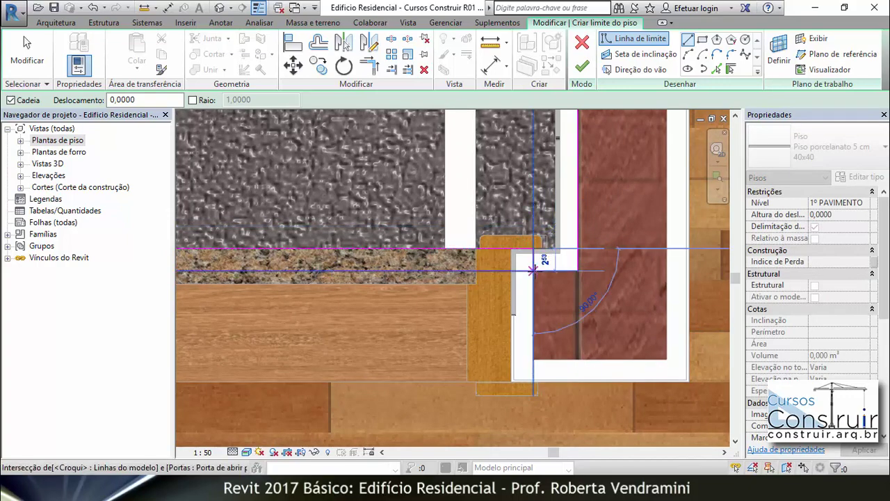
left_click(533, 271)
key("Escape")
key("Escape")
scroll(575, 284, "down", 2)
scroll(570, 285, "down", 1)
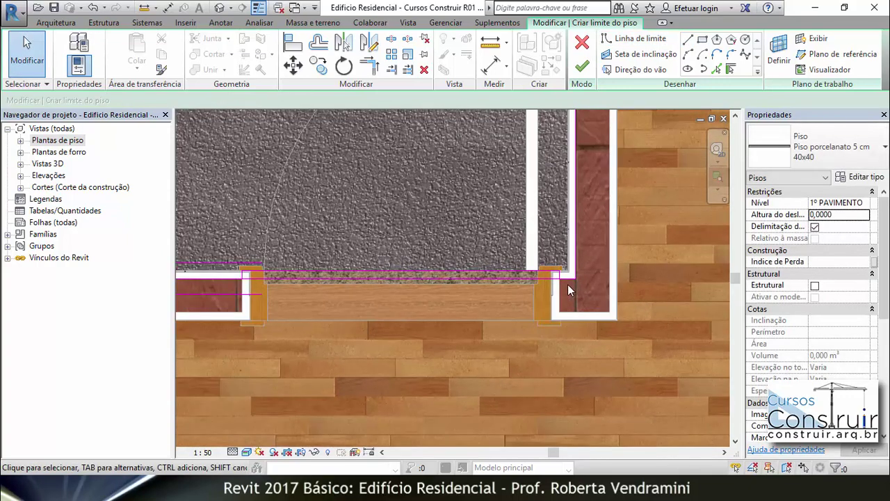
Split the boundary line at the door edge.
left_click(391, 38)
left_click(403, 274)
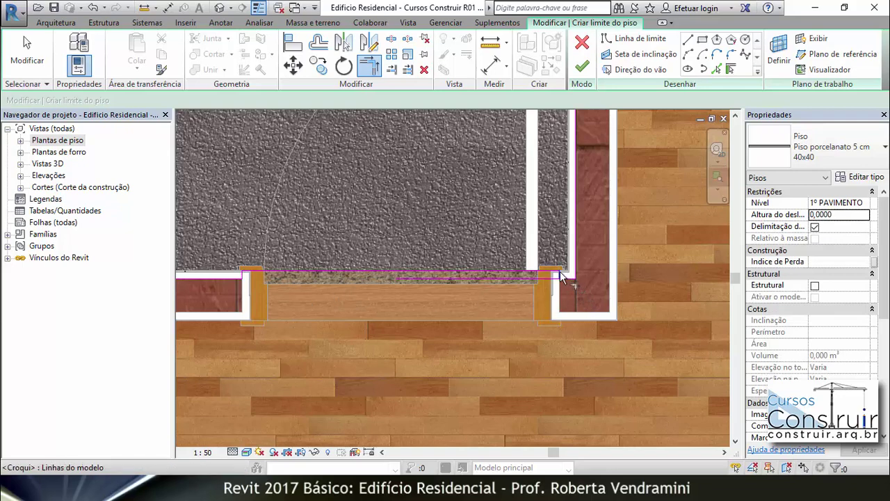
scroll(472, 316, "down", 4)
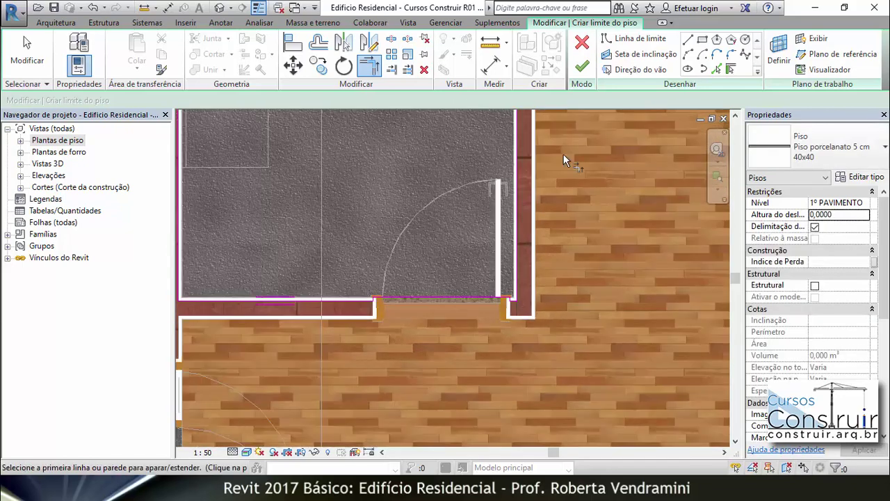
Finish the 40x40 bathroom floor (8.377 m²), deselect it and pan toward the garage.
left_click(582, 66)
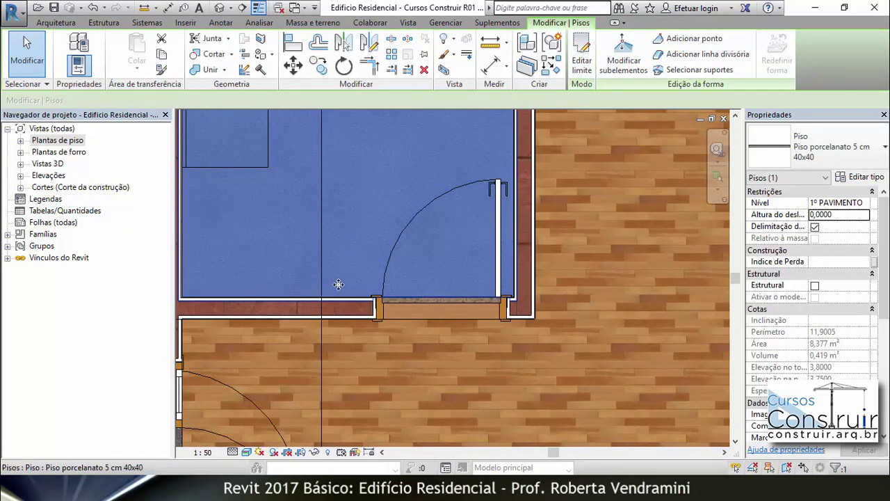
scroll(338, 284, "down", 4)
left_click(239, 231)
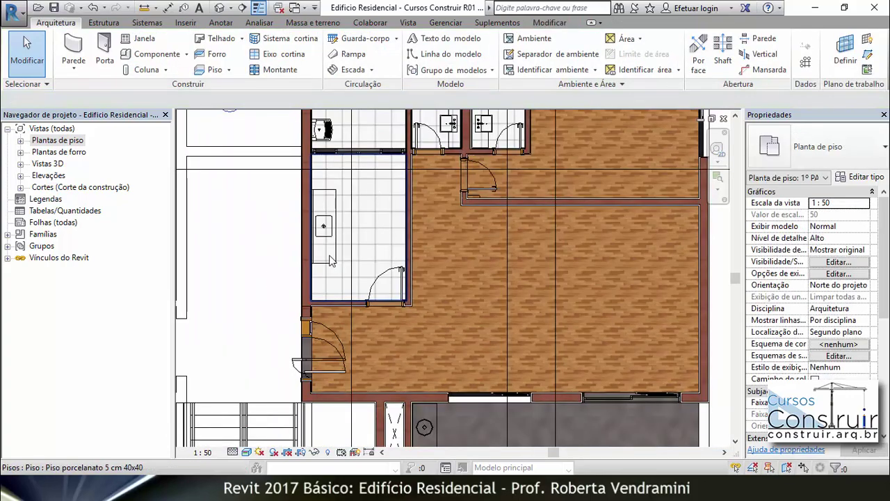
scroll(376, 188, "down", 3)
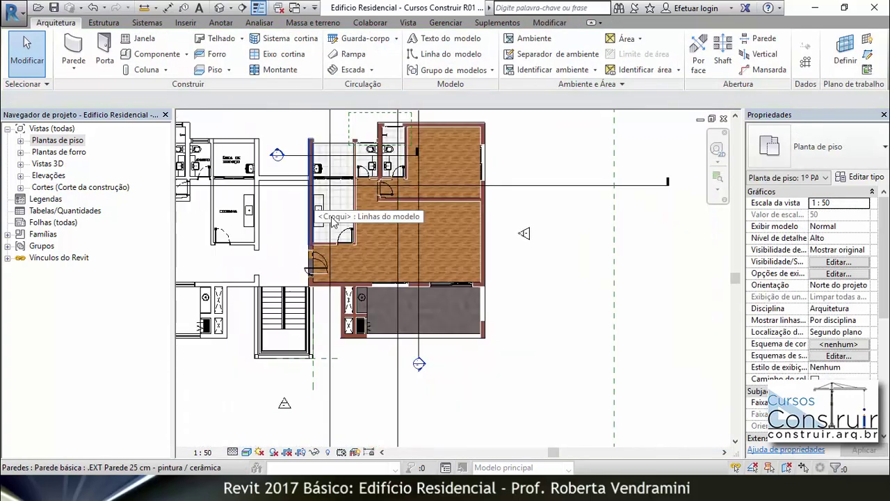
scroll(412, 337, "up", 3)
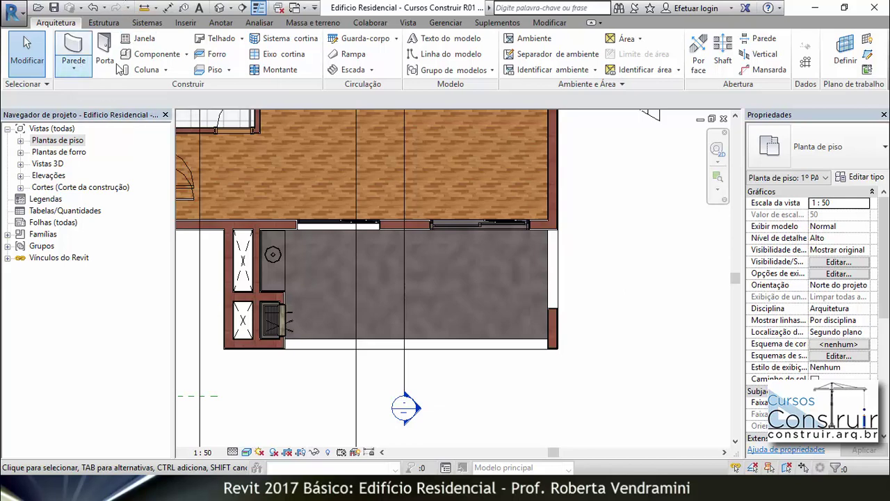
Start a new floor typed Piso porcelanato 5 cm 60x60.
left_click(212, 70)
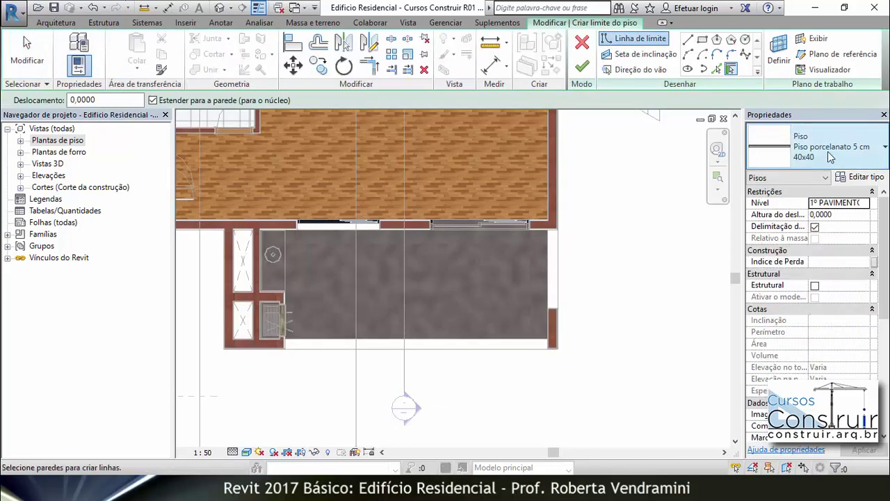
left_click(880, 150)
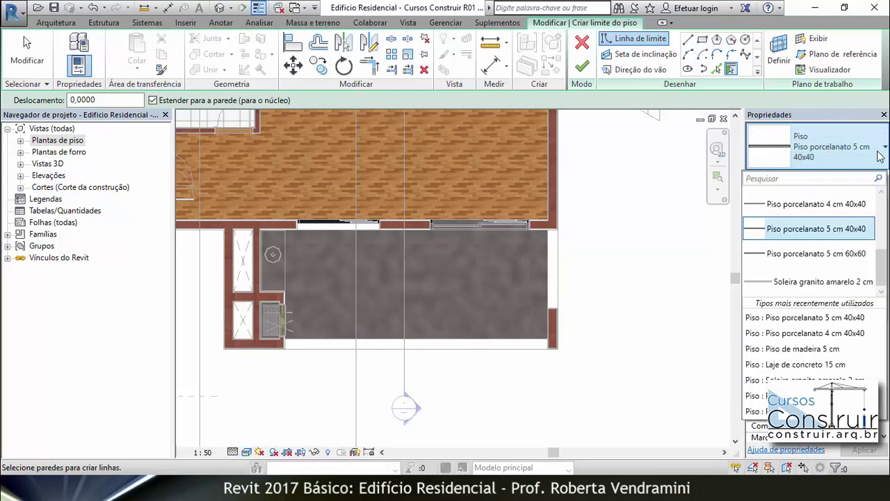
left_click(861, 255)
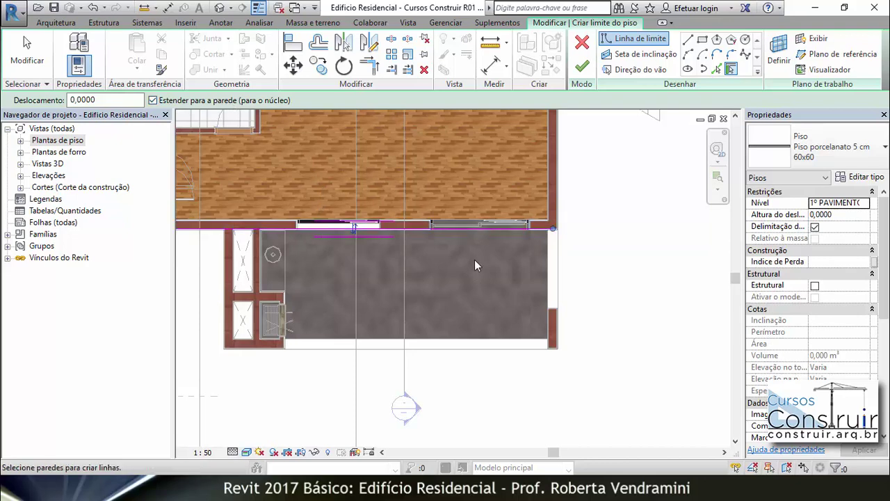
scroll(575, 269, "up", 2)
scroll(550, 230, "up", 2)
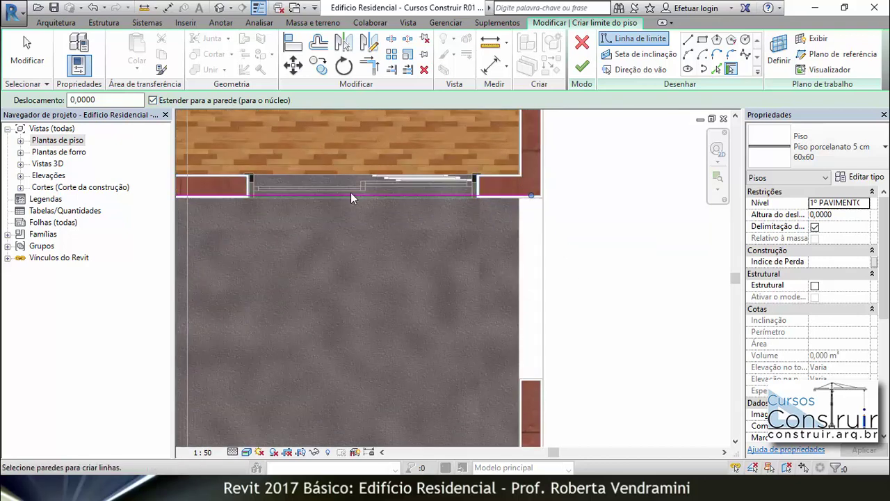
Pick the garage's right, bottom, 15 cm, upper short and left walls as floor boundaries.
left_click(530, 282)
scroll(613, 221, "down", 2)
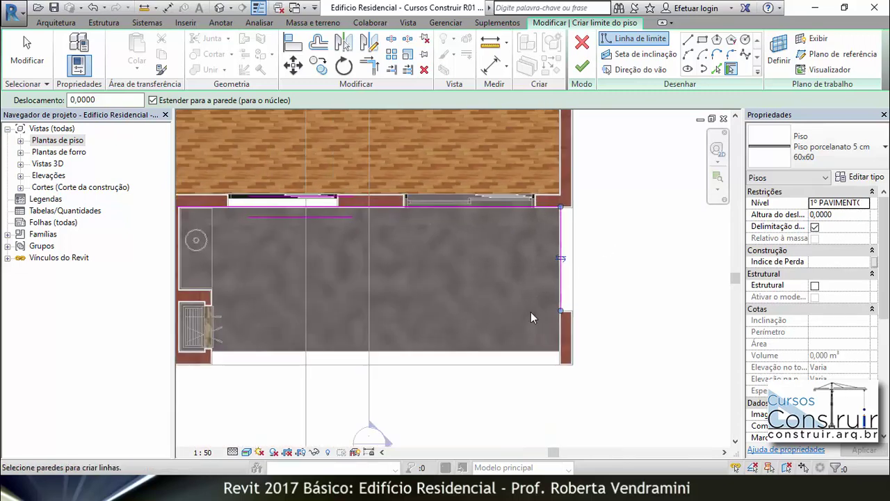
left_click(517, 361)
scroll(278, 339, "up", 3)
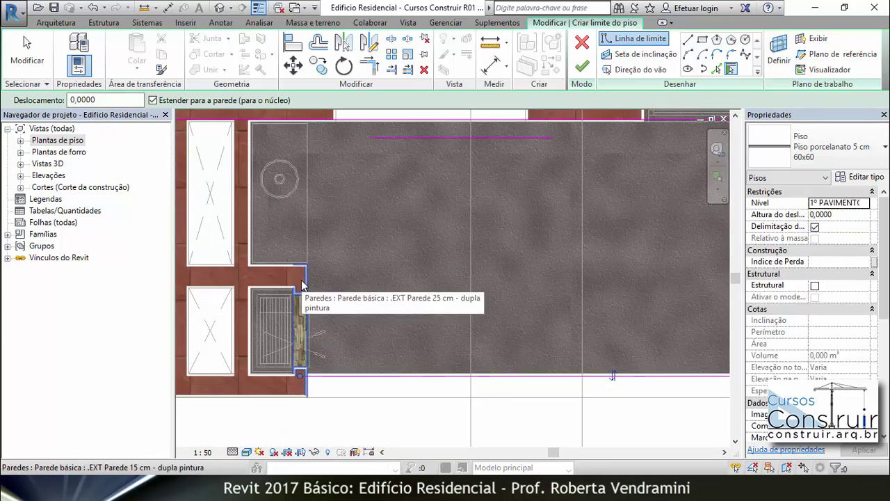
left_click(302, 282)
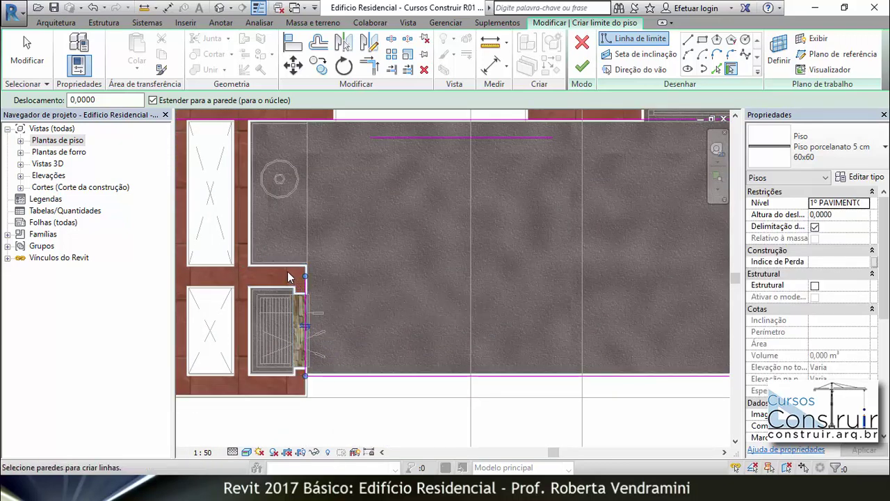
left_click(287, 270)
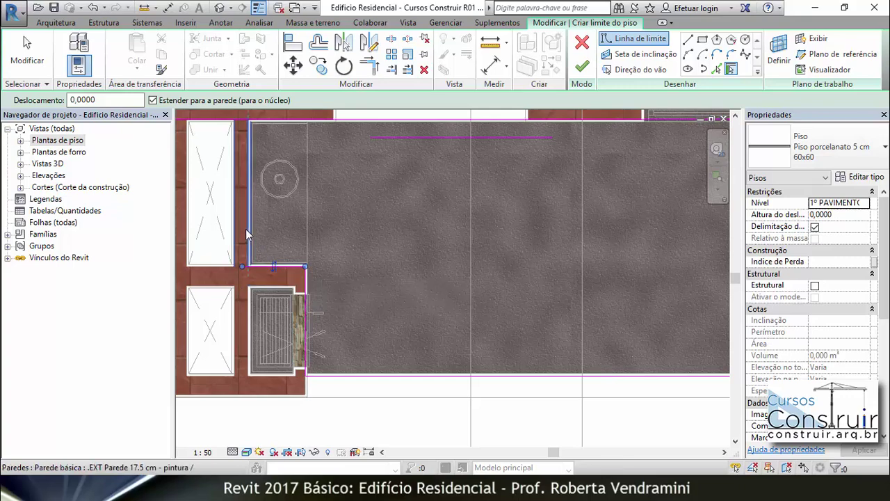
left_click(263, 237)
scroll(257, 140, "up", 2)
scroll(257, 141, "up", 1)
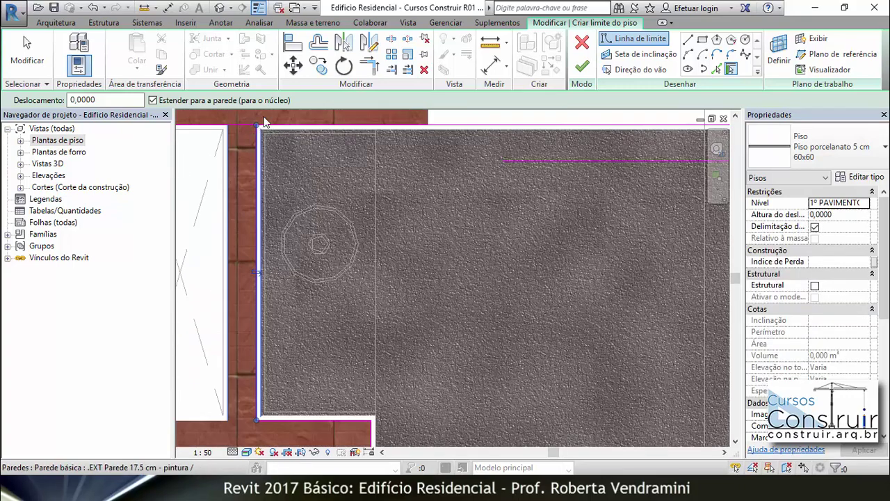
Trim/extend boundary lines to clean corners, checking the room's top edge and doorway.
left_click(378, 71)
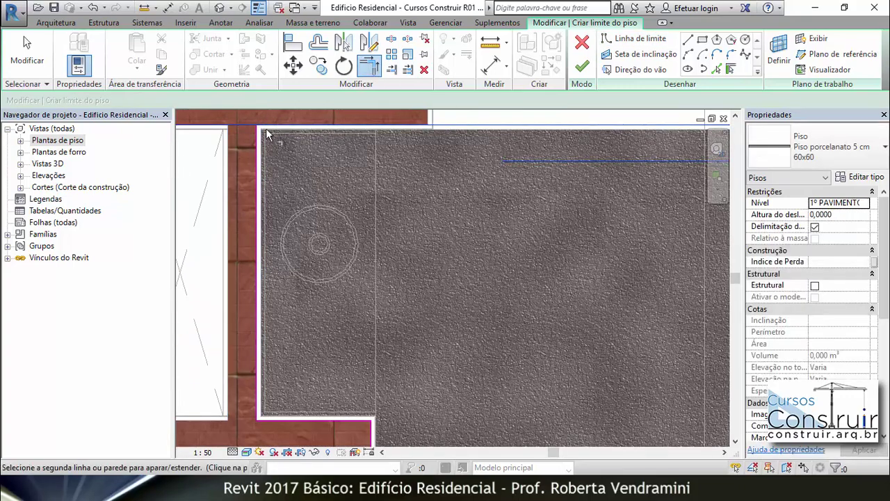
scroll(267, 148, "down", 2)
scroll(291, 300, "up", 2)
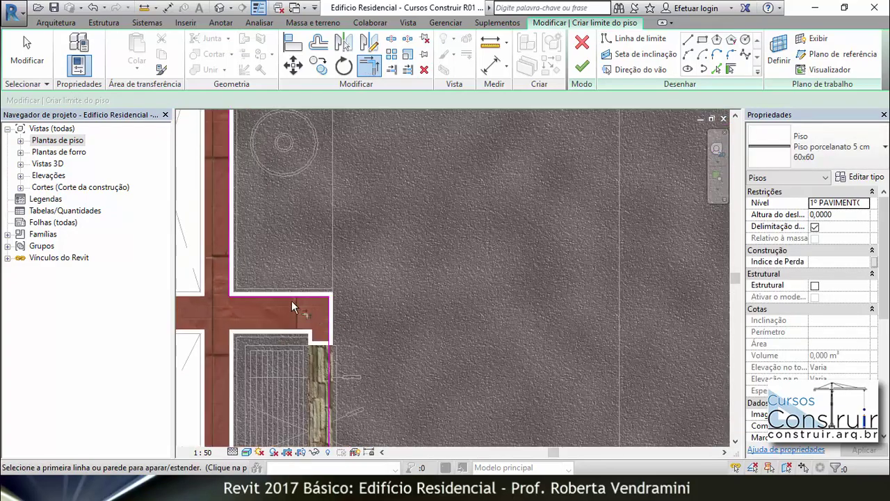
scroll(346, 282, "down", 1)
scroll(352, 389, "up", 2)
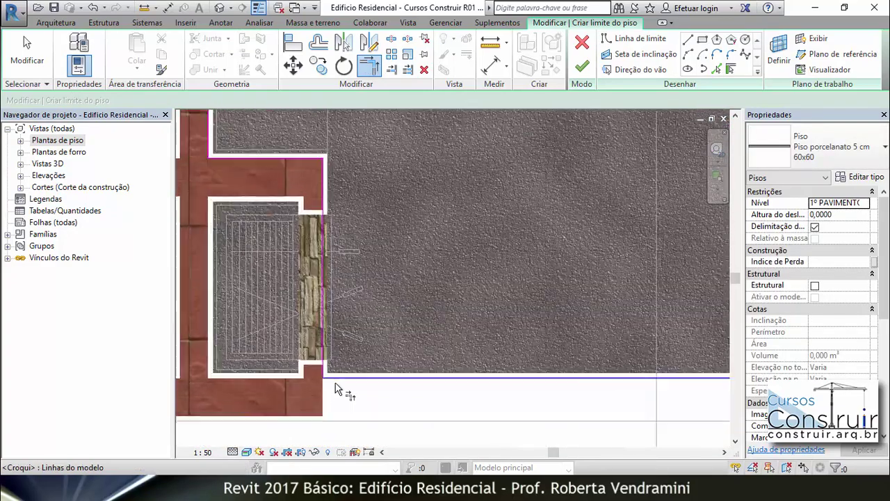
scroll(327, 382, "down", 1)
scroll(317, 365, "down", 2)
scroll(317, 358, "down", 2)
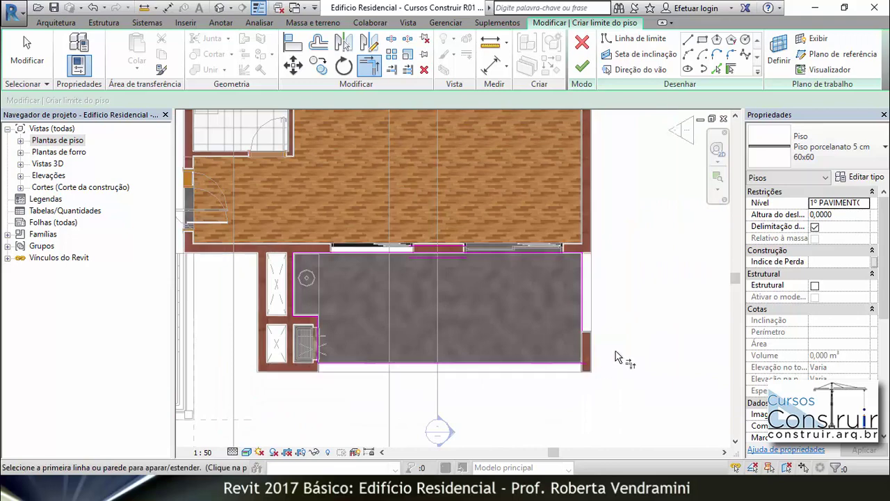
scroll(562, 299, "up", 4)
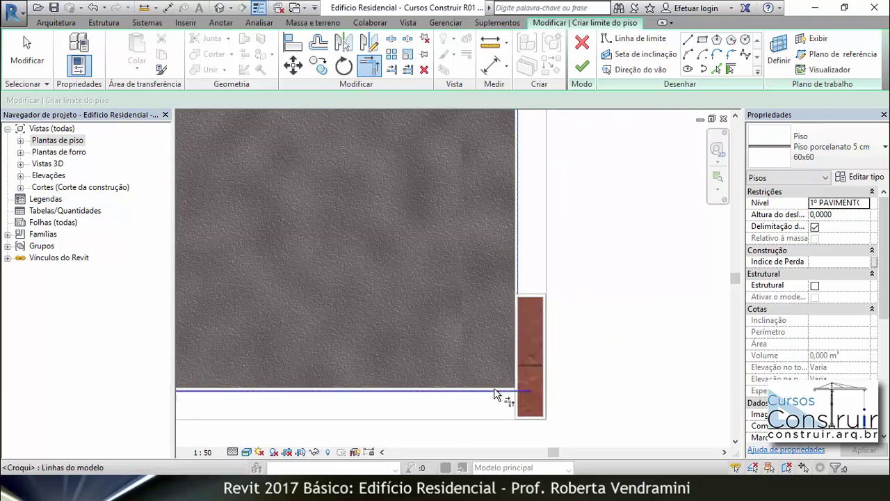
middle_click_drag(499, 395, 596, 398)
scroll(459, 217, "up", 2)
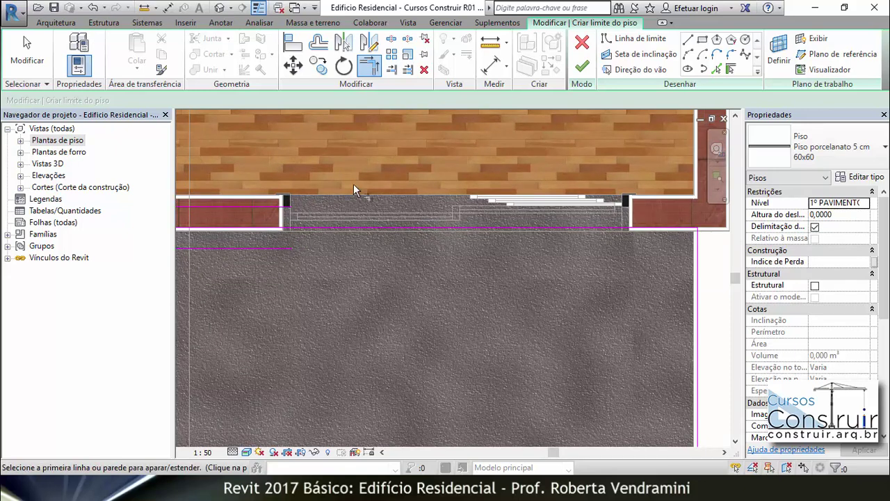
Split the top boundary at the doorway and draw a line from the door endpoint to the wall corner.
left_click(391, 40)
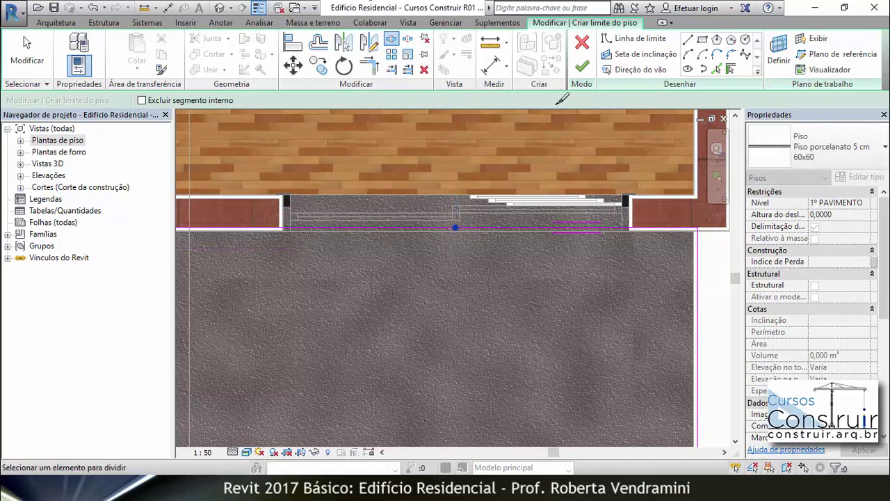
left_click(688, 39)
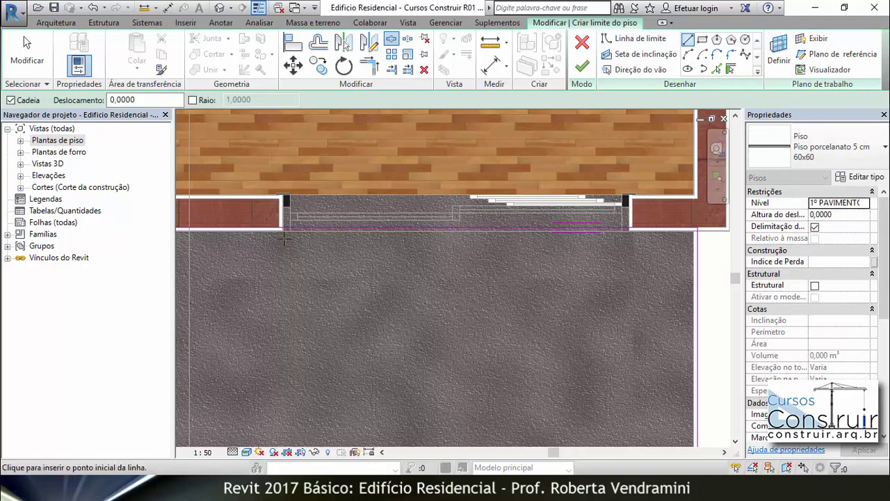
scroll(282, 229, "up", 3)
left_click(272, 123)
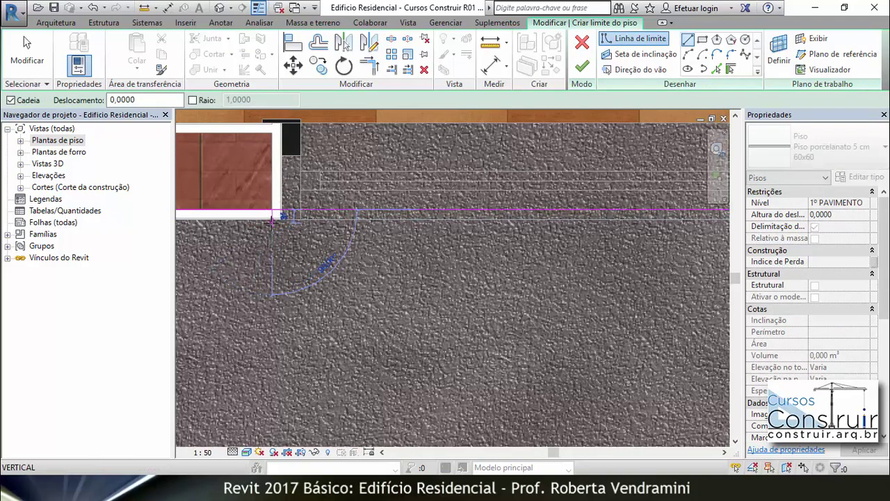
left_click(272, 218)
scroll(272, 218, "down", 3)
scroll(272, 218, "down", 2)
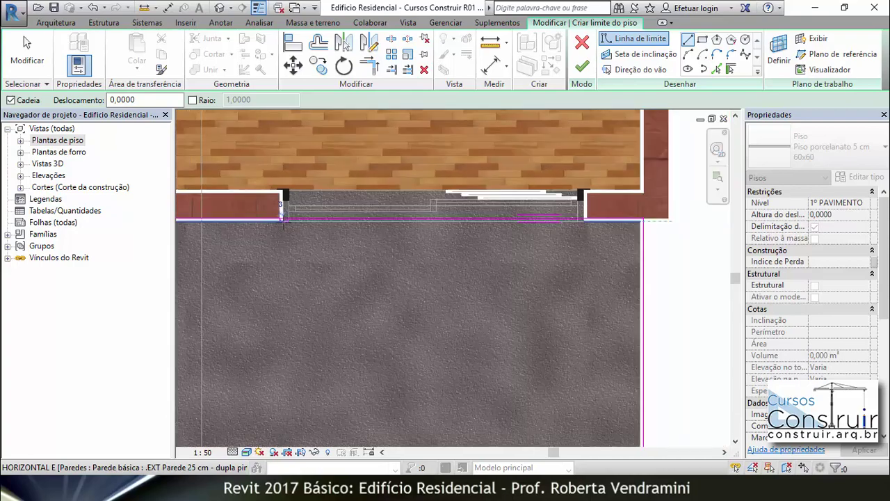
scroll(540, 236, "up", 3)
scroll(539, 230, "up", 2)
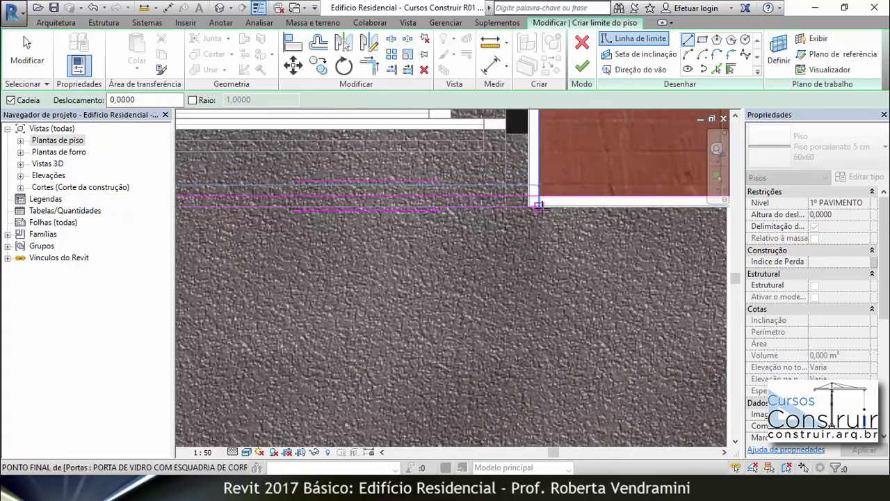
left_click(539, 204)
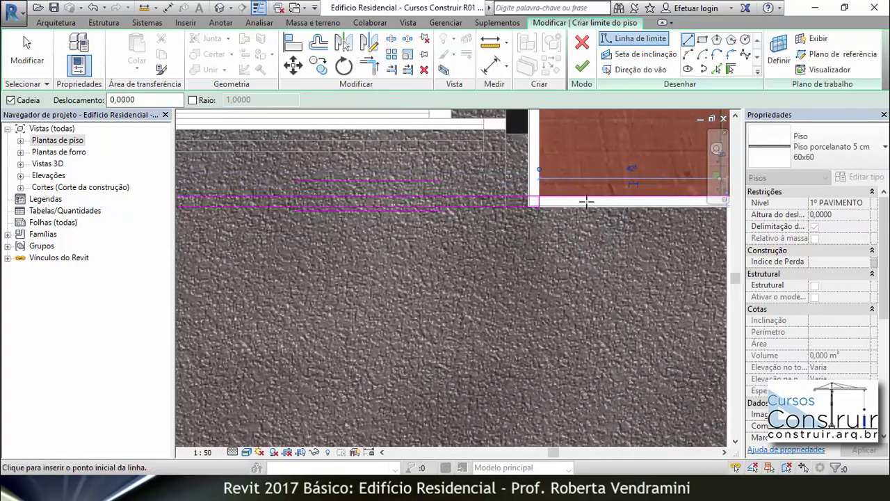
key("Escape")
Trim the boundary lines into a corner at the doorway wall.
left_click(368, 66)
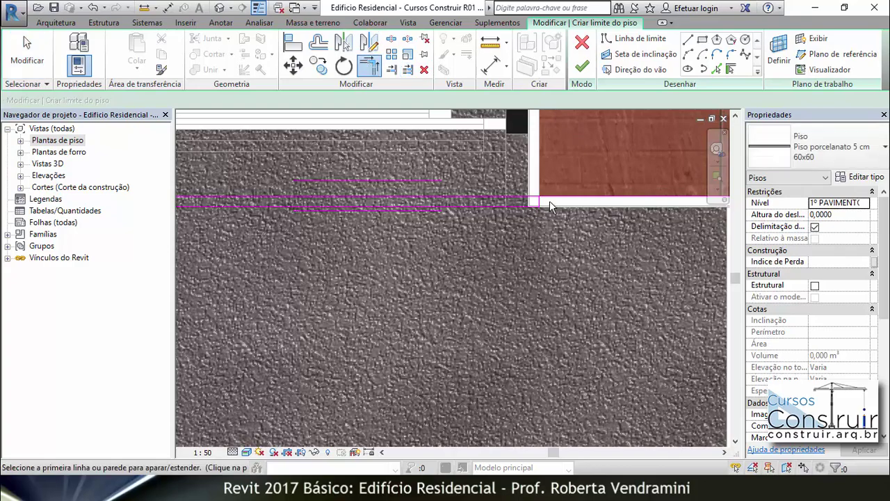
middle_click_drag(614, 210, 242, 212)
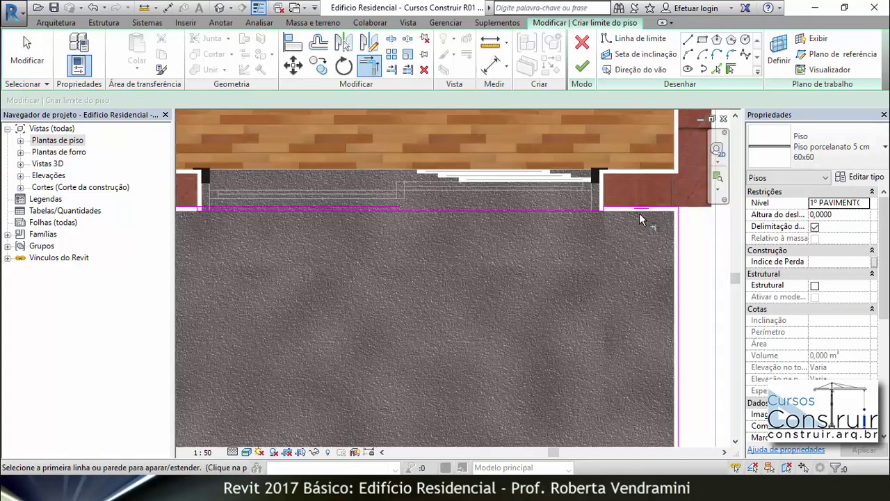
scroll(242, 209, "up", 2)
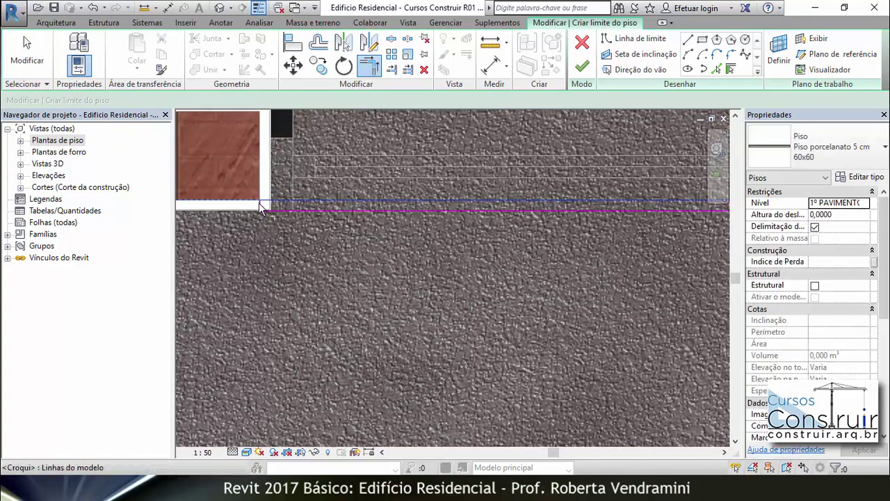
key("Escape")
scroll(481, 198, "down", 2)
scroll(475, 199, "down", 2)
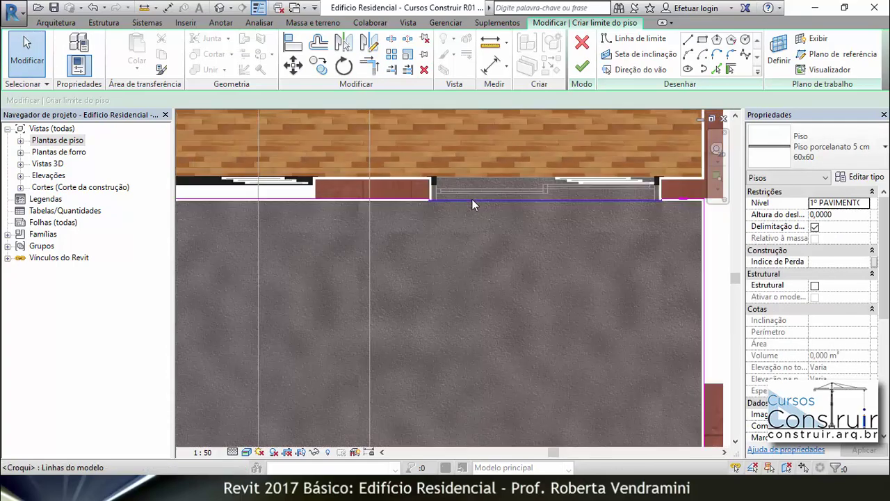
scroll(466, 199, "down", 2)
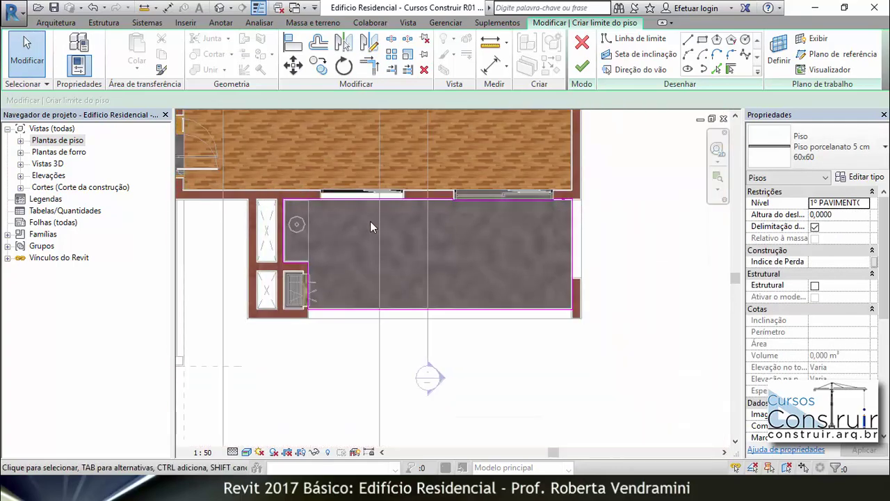
Finish the Piso porcelanato 5 cm 60x60 garage floor, join it with the walls, and deselect.
left_click(582, 67)
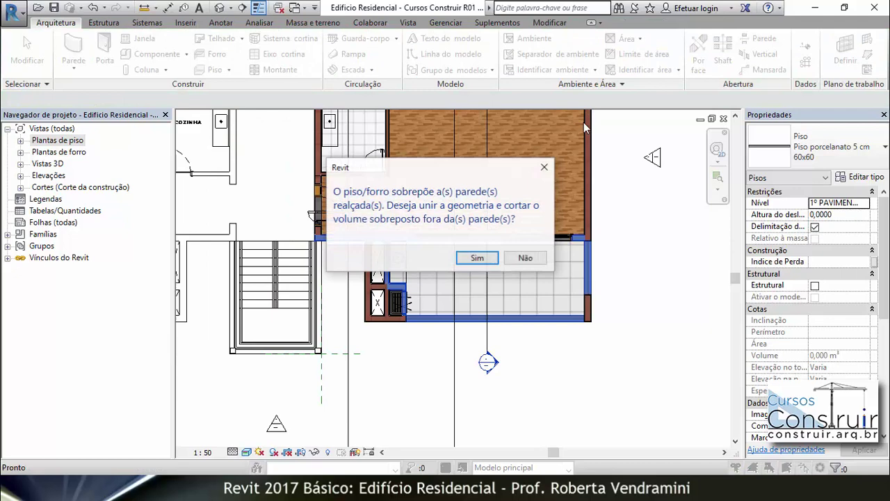
left_click(476, 258)
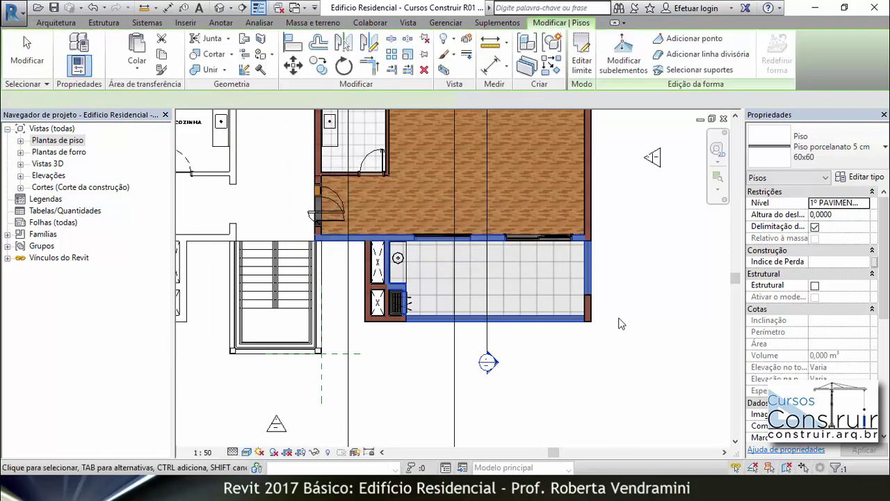
scroll(618, 314, "up", 2)
left_click(609, 316)
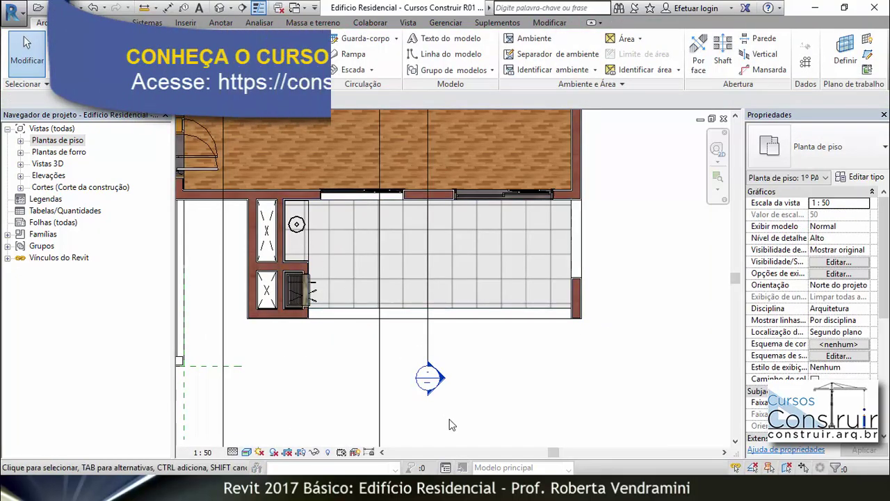
scroll(429, 379, "down", 3)
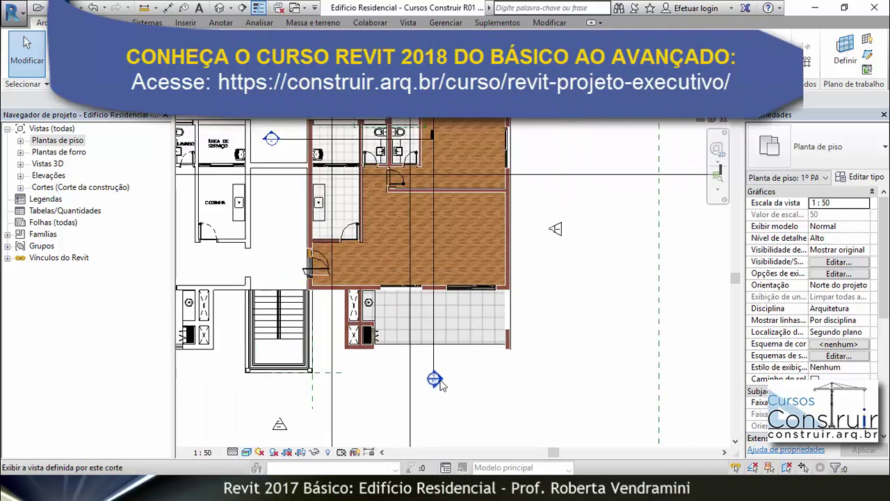
scroll(431, 379, "up", 2)
Open section Corte 3 and confirm the 5 cm 60x60 porcelain floor above the 15 cm slab.
double_click(443, 379)
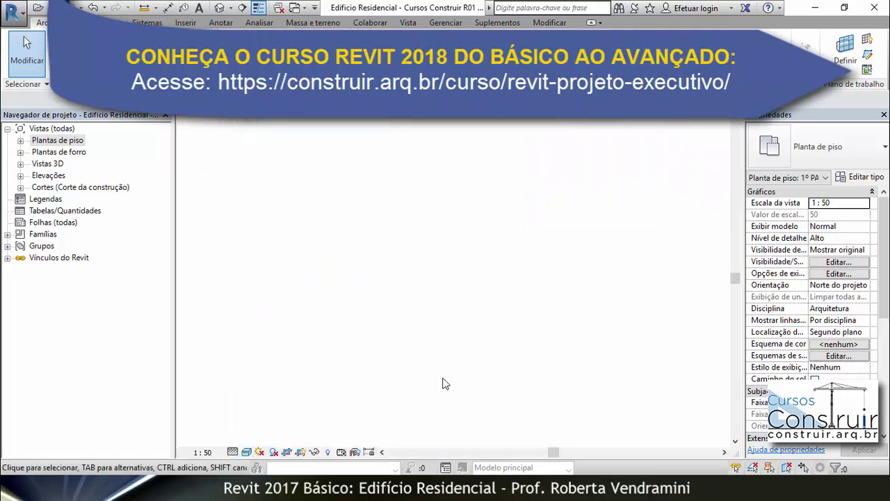
scroll(354, 289, "down", 3)
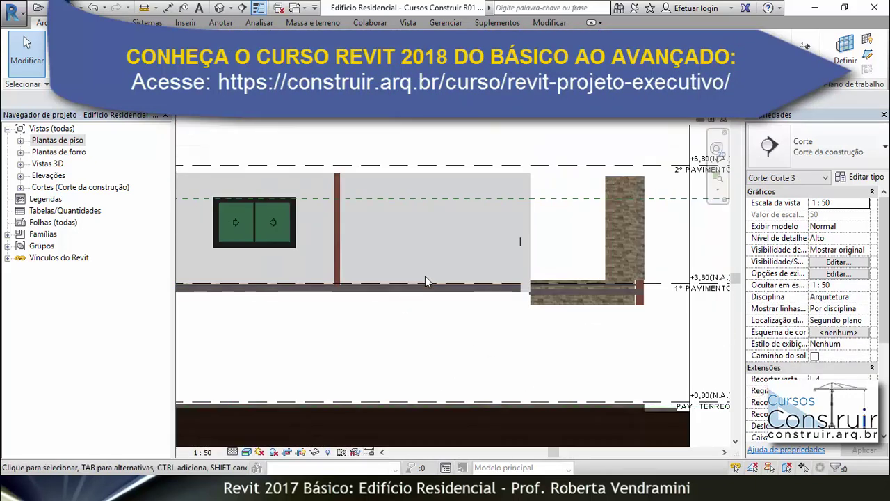
scroll(612, 298, "up", 3)
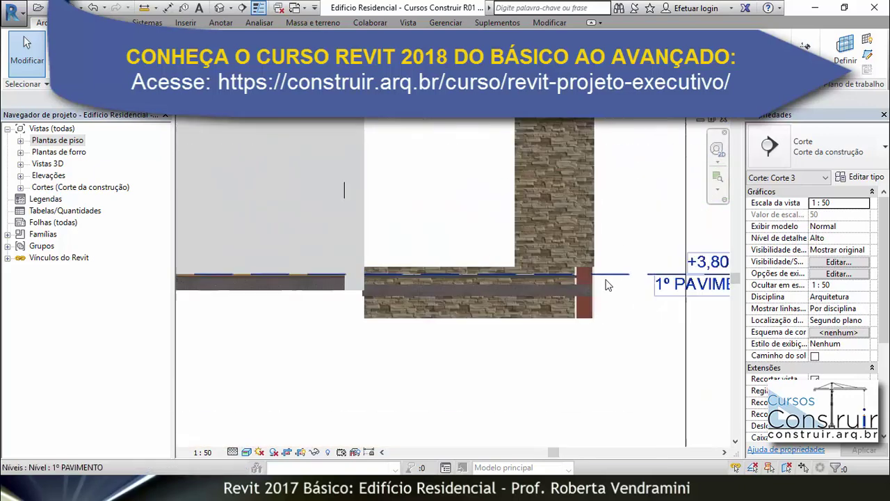
scroll(605, 295, "up", 2)
scroll(553, 287, "up", 2)
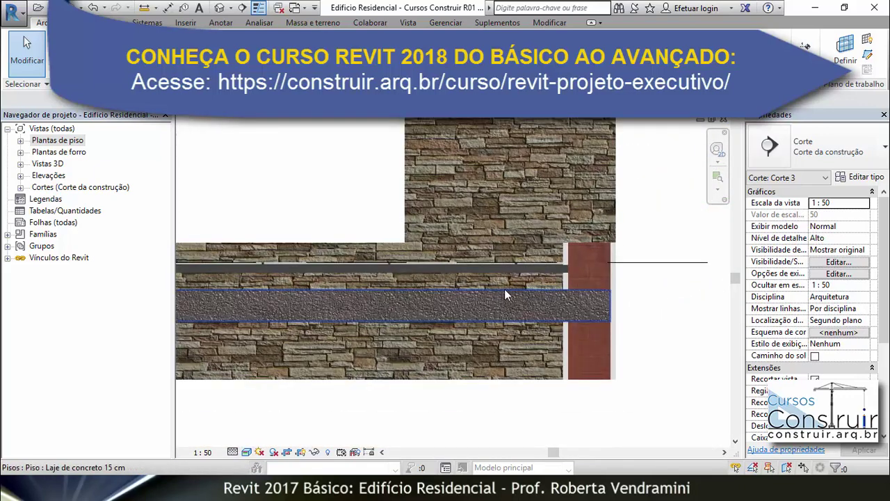
scroll(505, 289, "up", 2)
scroll(436, 282, "up", 2)
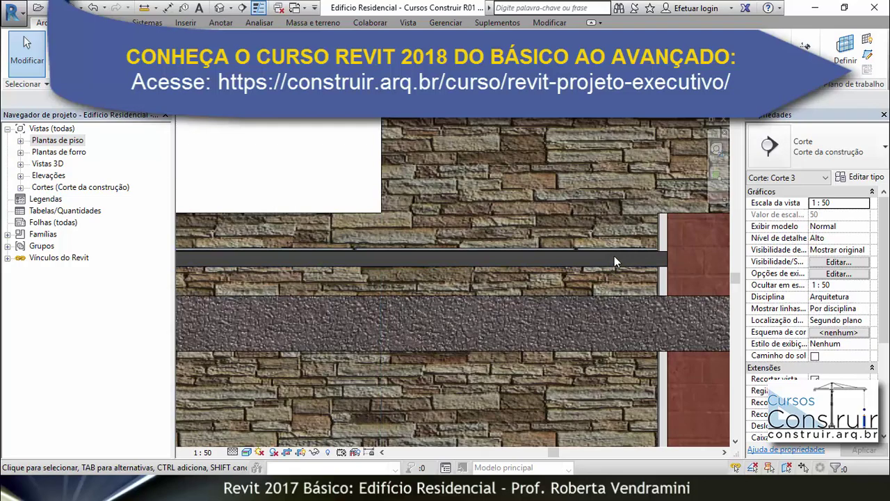
scroll(661, 254, "up", 2)
scroll(631, 264, "up", 2)
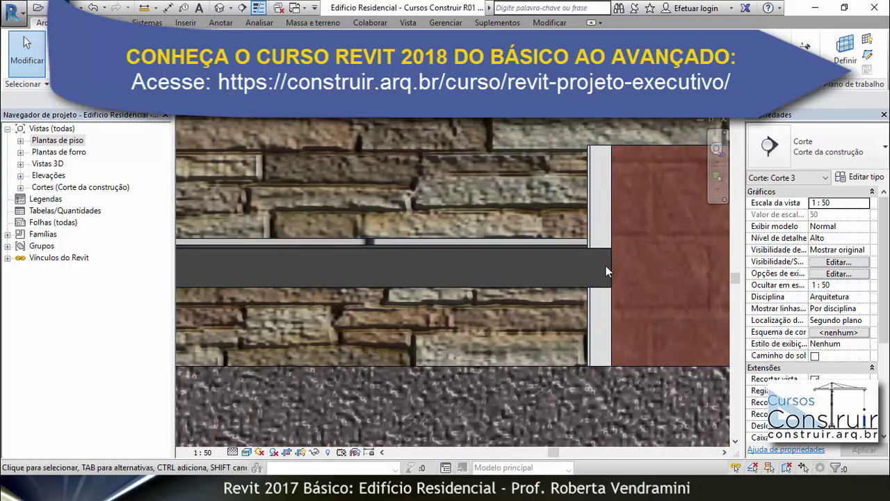
scroll(654, 293, "down", 2)
scroll(654, 294, "down", 2)
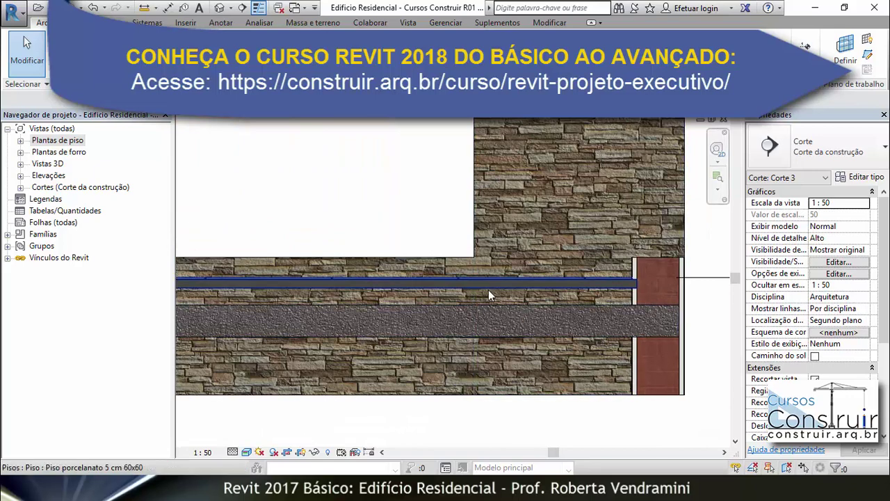
left_click(536, 286)
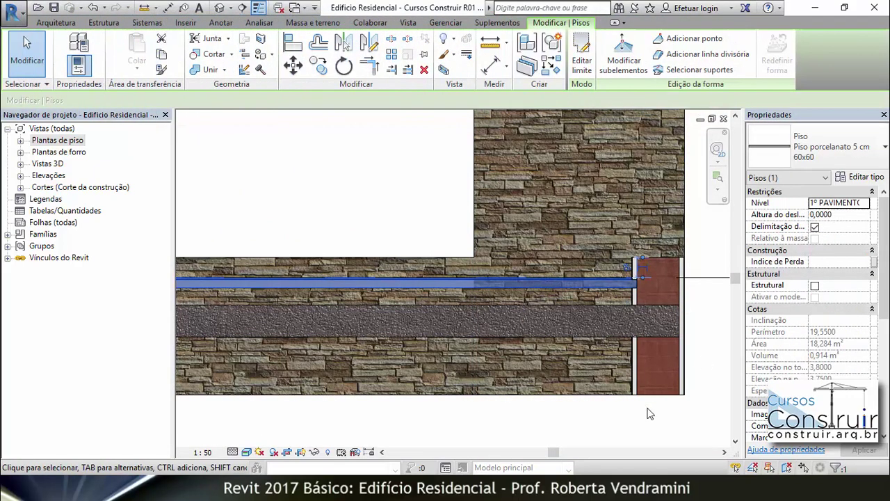
left_click(597, 432)
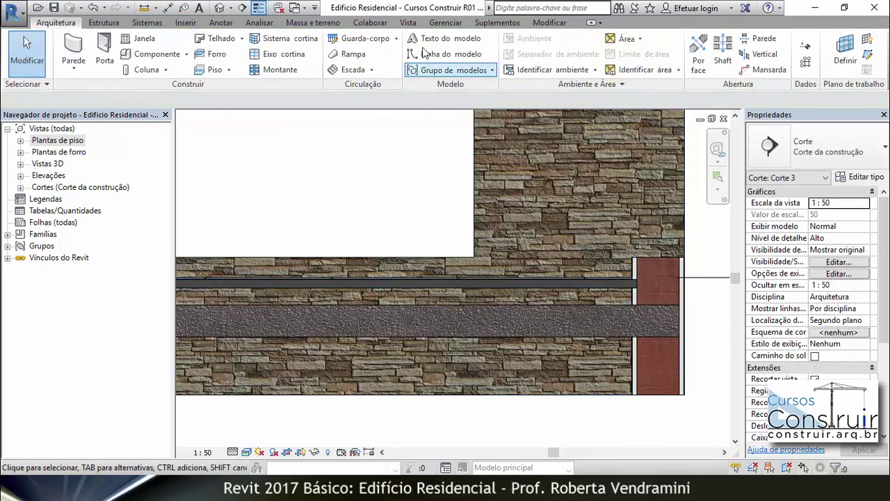
Align the 60x60 porcelain floor's top edge with the 1º PAVIMENTO level in Corte 3.
left_click(549, 23)
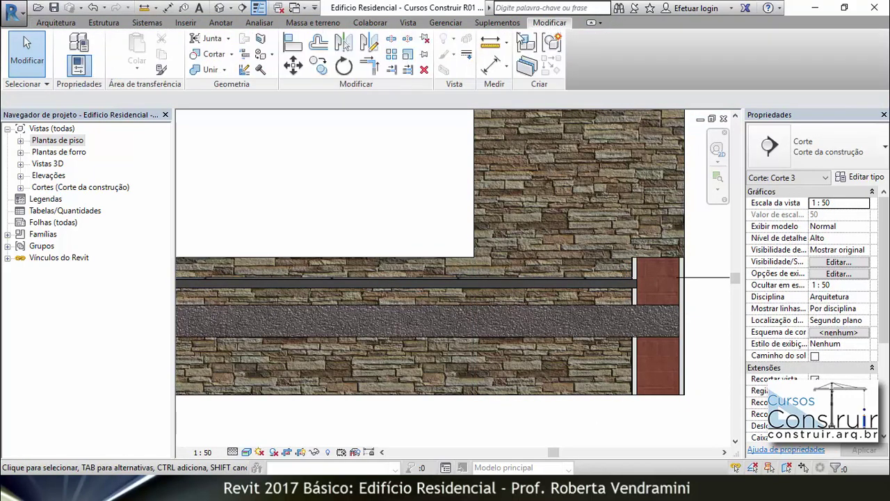
left_click(292, 44)
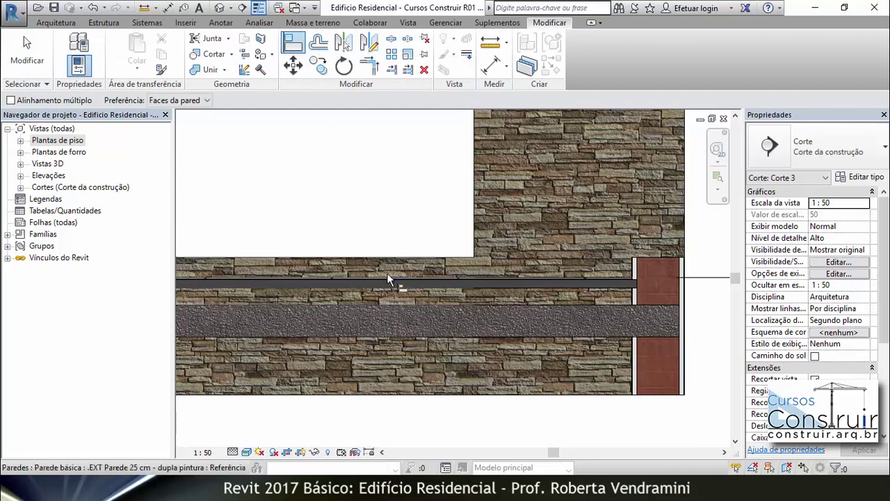
left_click(389, 301)
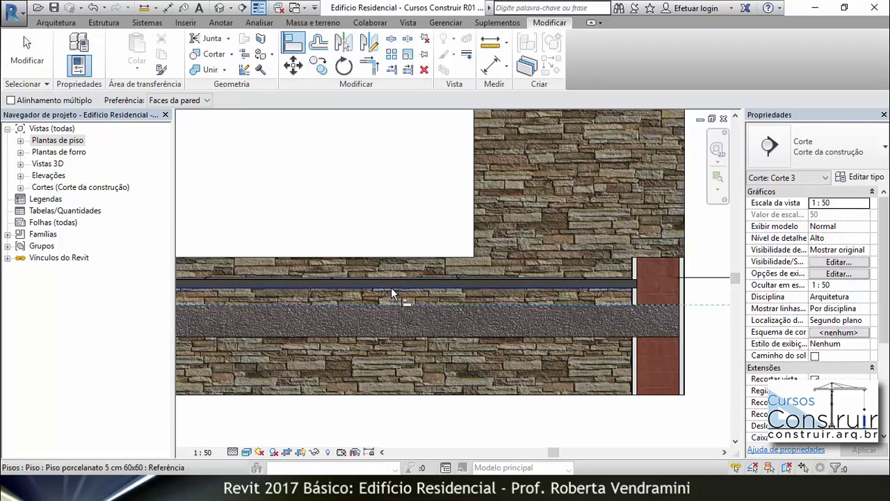
left_click(391, 287)
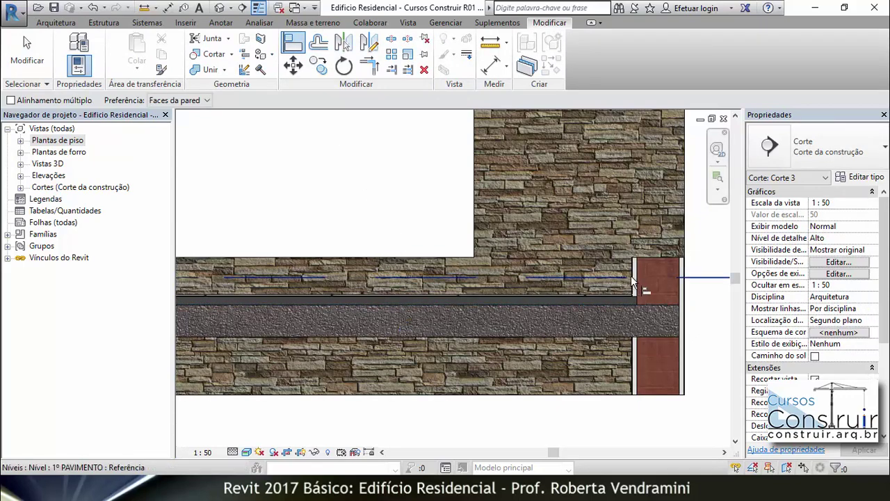
key("Escape")
Zoom in and out on section Corte 3 to check the floor sits on the slab.
scroll(649, 302, "up", 4)
scroll(649, 302, "up", 4)
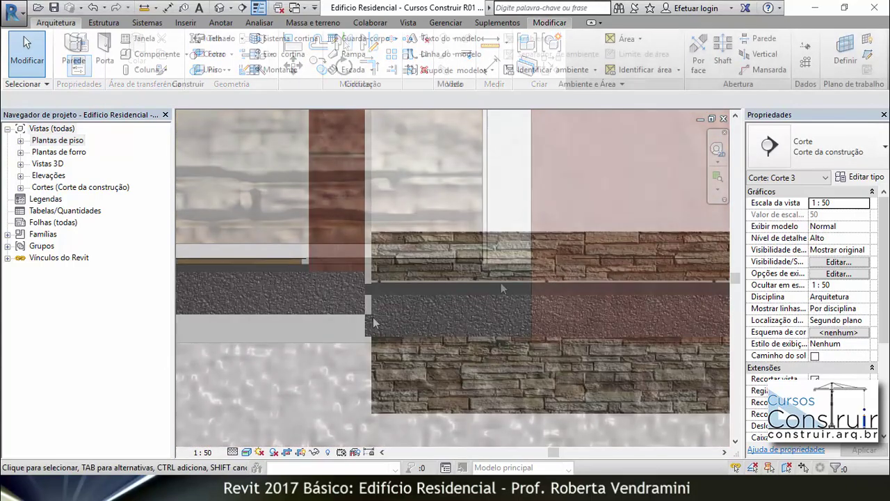
scroll(373, 318, "up", 1)
scroll(371, 316, "up", 1)
scroll(369, 313, "up", 2)
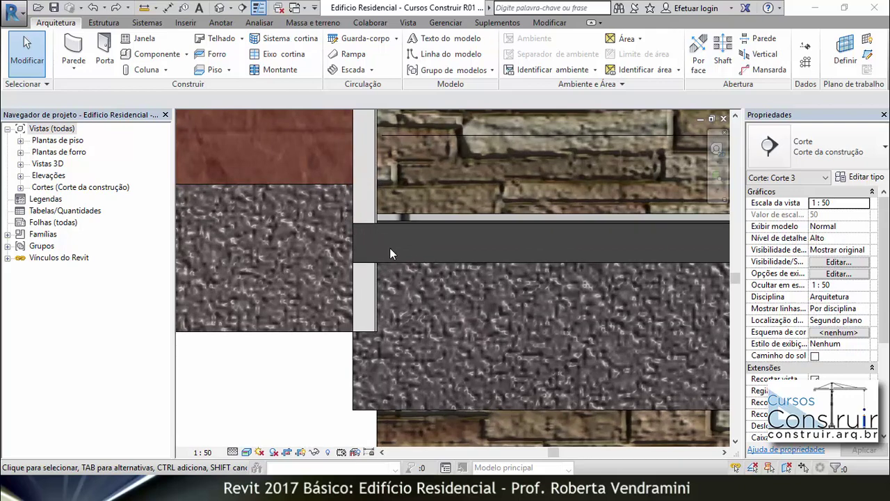
scroll(396, 279, "down", 2)
scroll(401, 288, "down", 1)
scroll(399, 284, "down", 1)
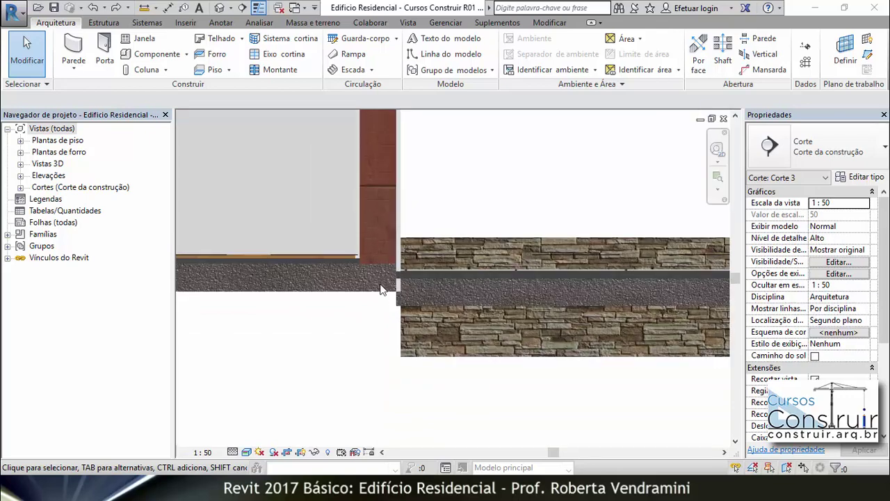
scroll(381, 289, "up", 1)
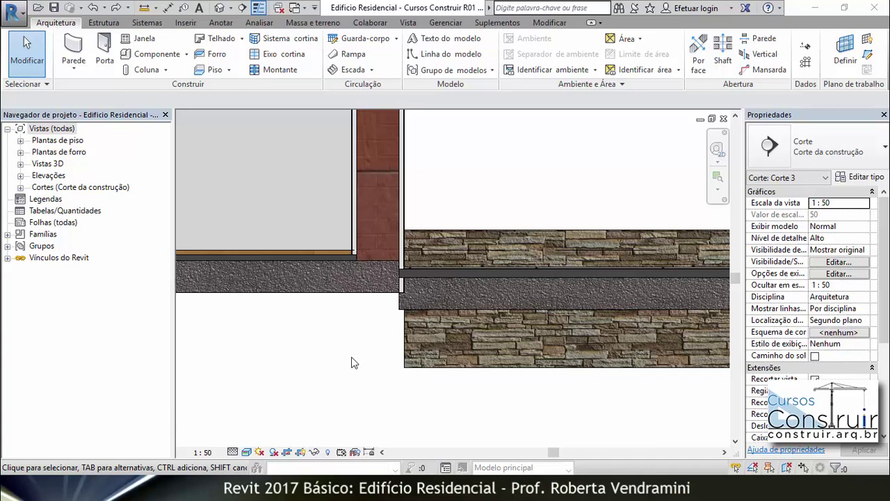
scroll(389, 304, "down", 2)
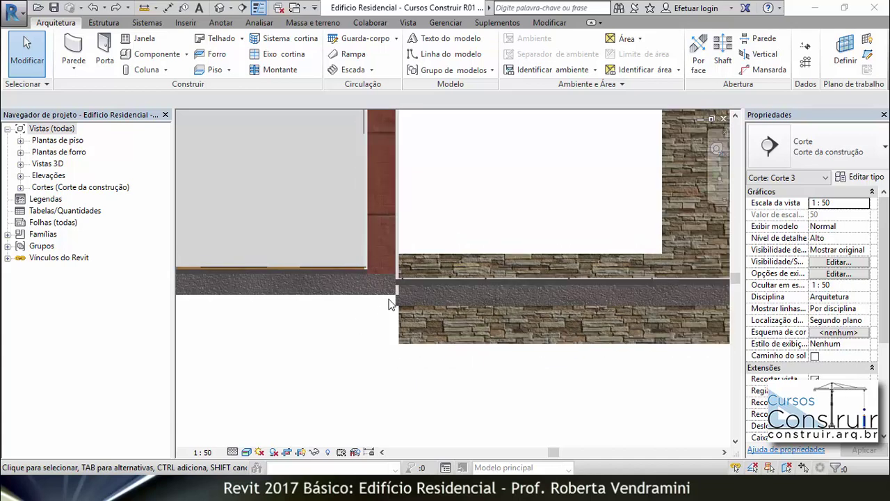
scroll(391, 304, "down", 3)
scroll(391, 304, "down", 2)
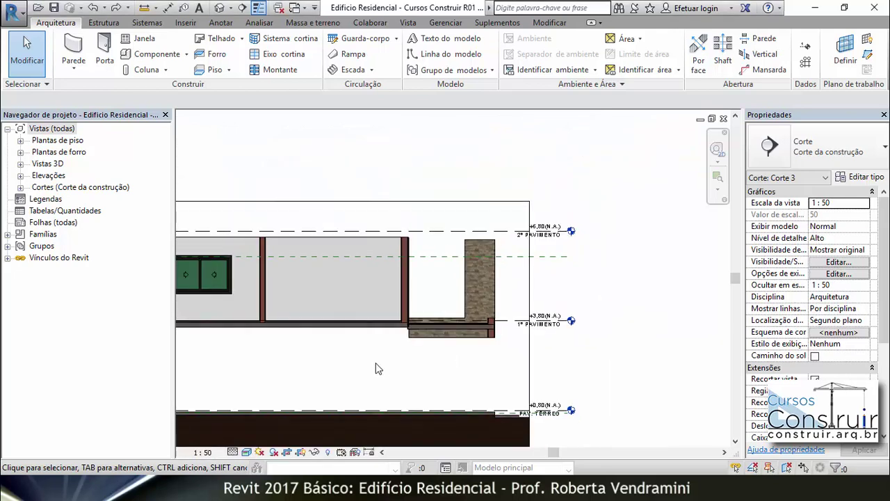
Open the 1º PAVIMENTO plan from Plantas de piso and zoom into it.
left_click(20, 140)
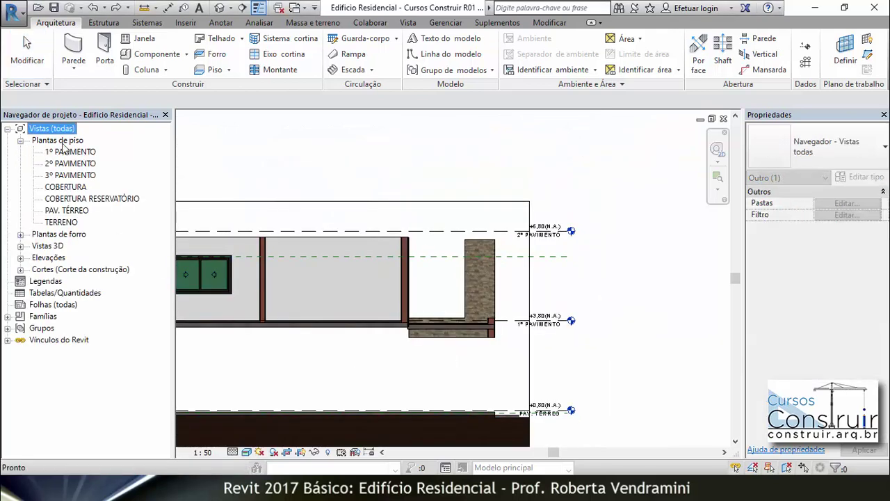
double_click(72, 151)
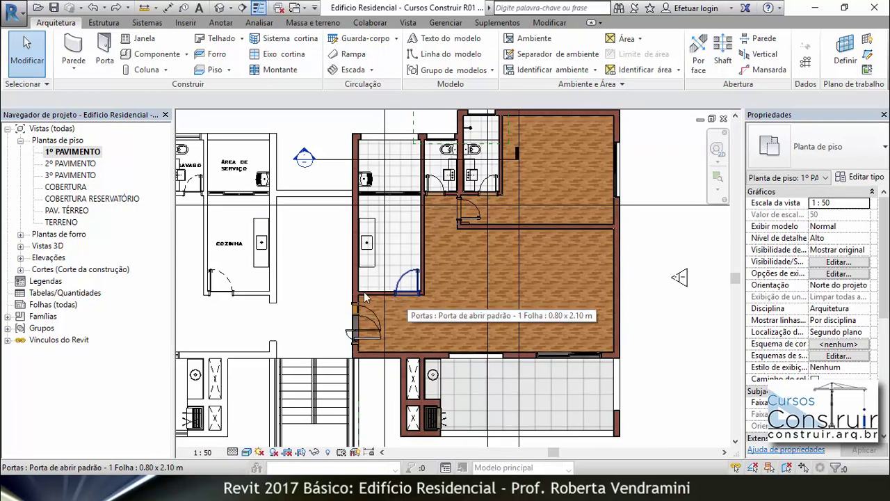
scroll(515, 380, "up", 2)
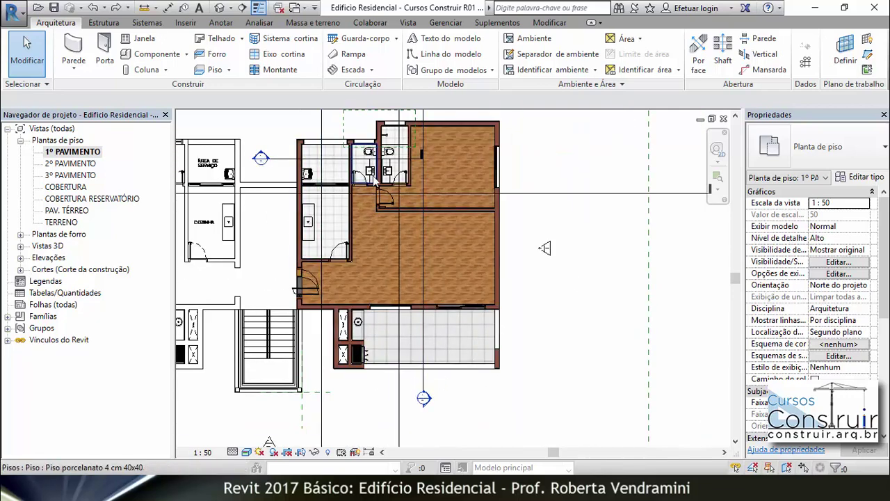
scroll(419, 165, "up", 1)
scroll(419, 162, "up", 2)
scroll(409, 161, "up", 1)
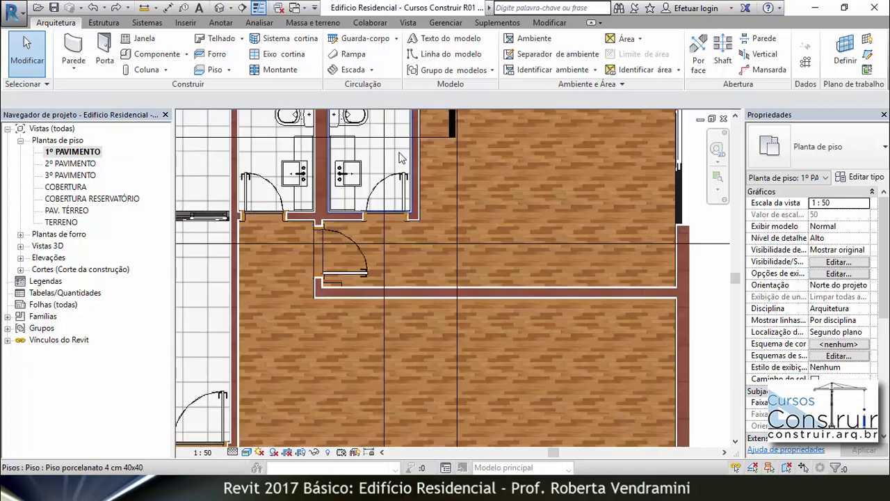
scroll(400, 158, "up", 2)
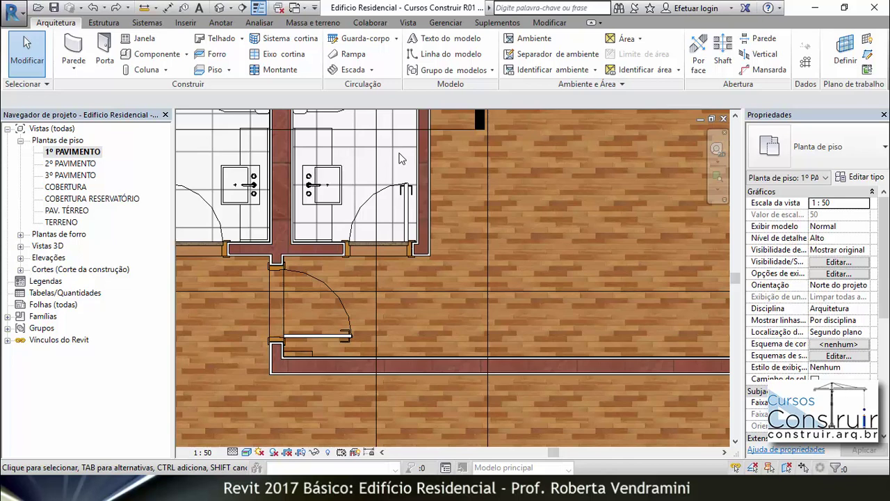
scroll(380, 218, "up", 2)
scroll(365, 264, "down", 1)
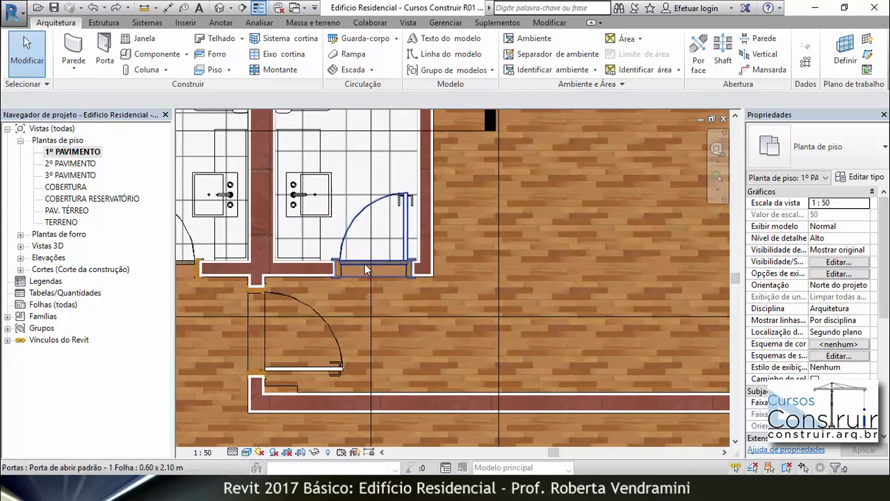
scroll(424, 244, "up", 3)
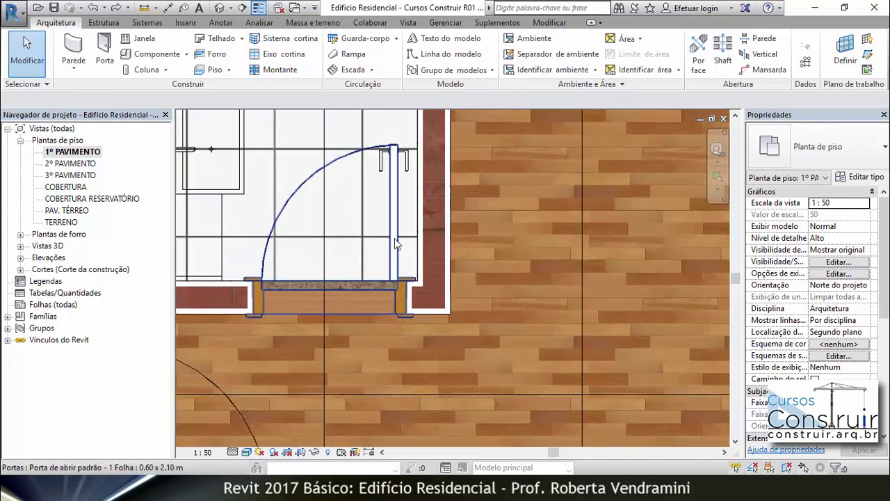
scroll(361, 275, "up", 1)
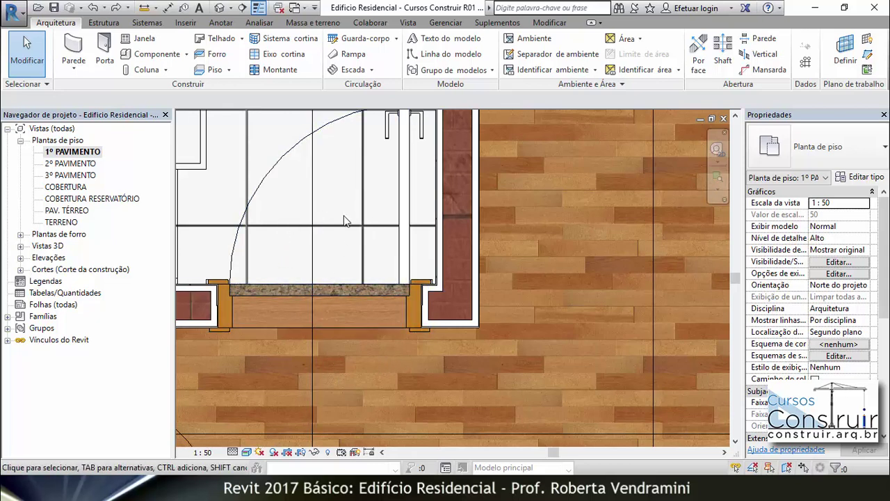
scroll(350, 406, "down", 2)
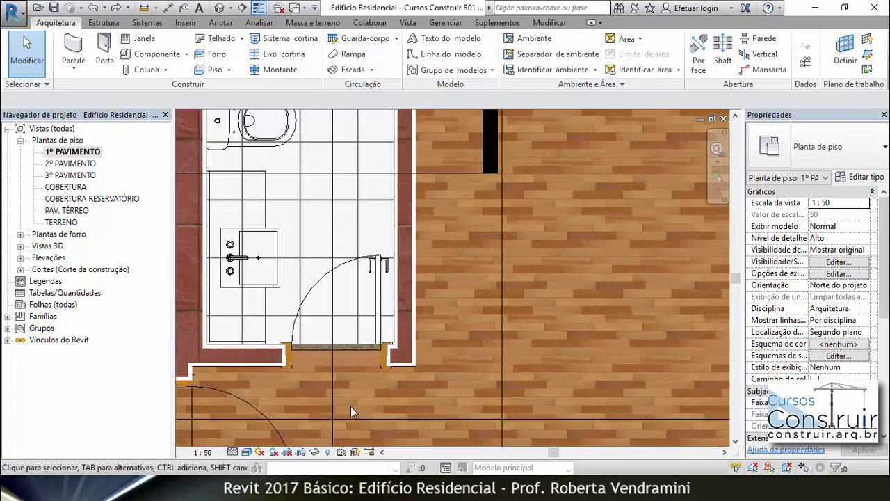
scroll(350, 406, "down", 1)
scroll(347, 383, "down", 1)
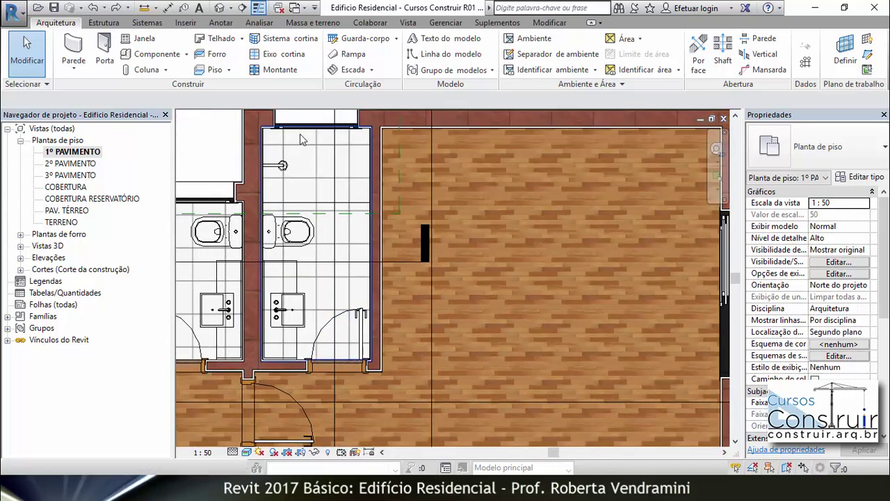
scroll(316, 343, "up", 2)
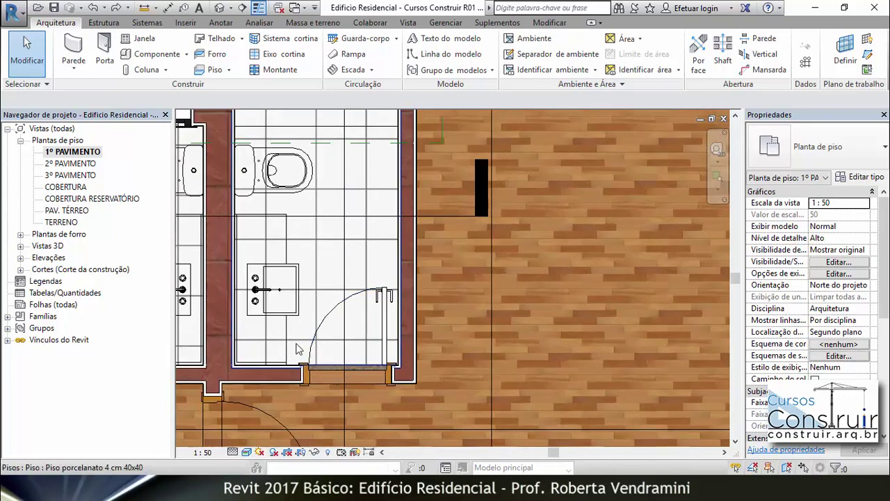
scroll(349, 383, "down", 1)
scroll(349, 376, "down", 1)
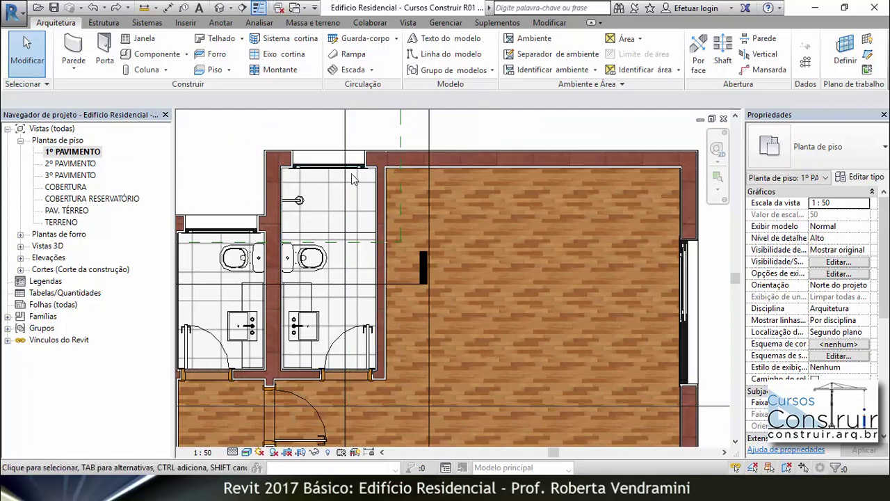
scroll(327, 351, "up", 2)
scroll(326, 351, "up", 1)
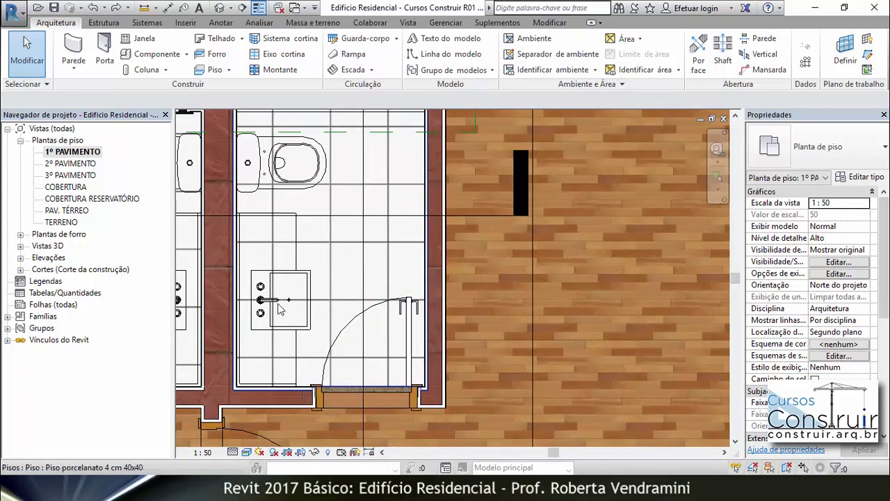
scroll(292, 268, "down", 1)
scroll(347, 378, "up", 1)
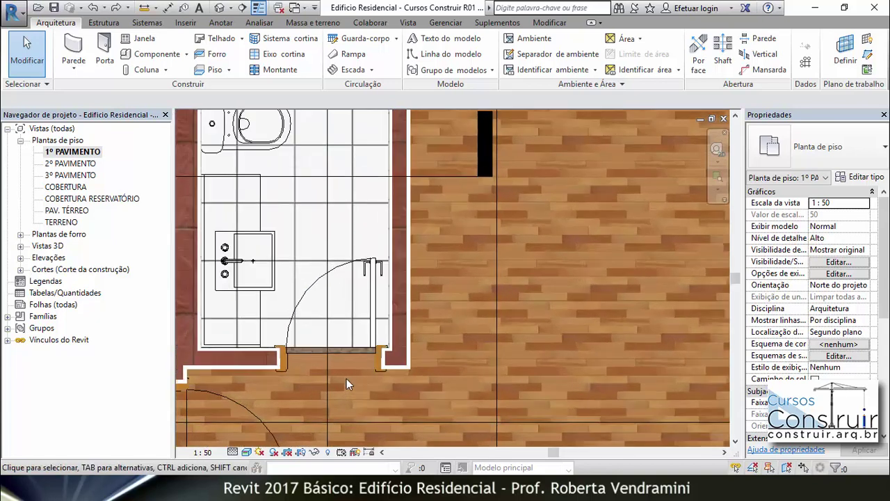
scroll(347, 379, "up", 1)
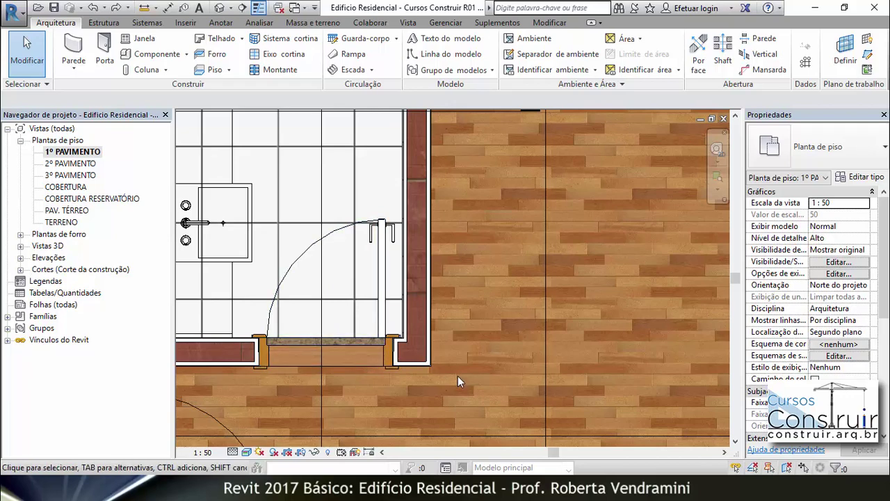
scroll(452, 374, "up", 2)
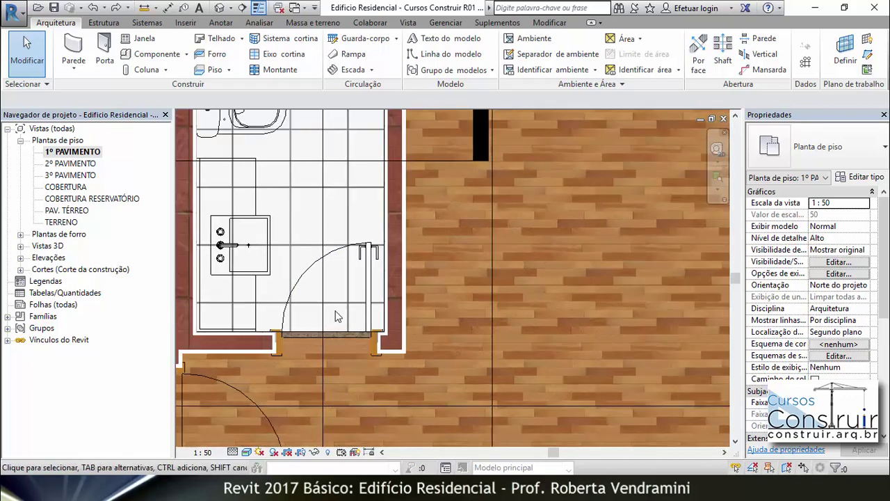
scroll(344, 359, "down", 2)
scroll(358, 358, "down", 1)
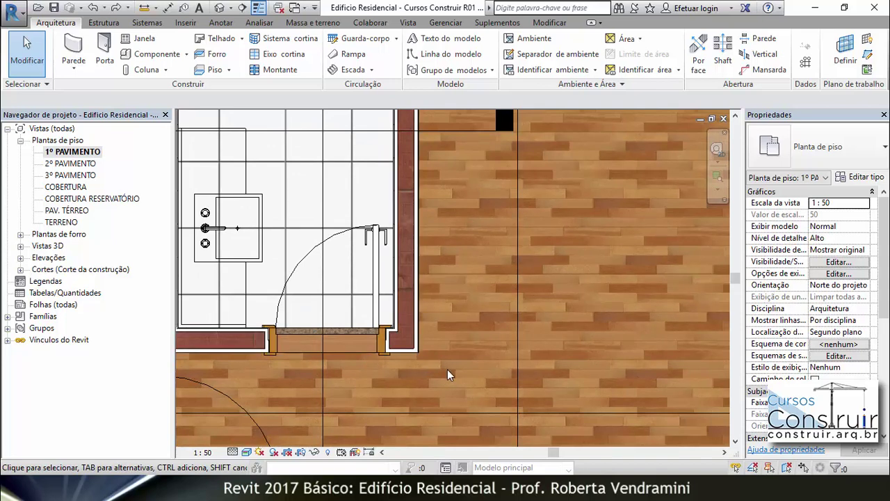
Align the bathroom tile grid to the door edge with AL and lock it.
key("a")
key("l")
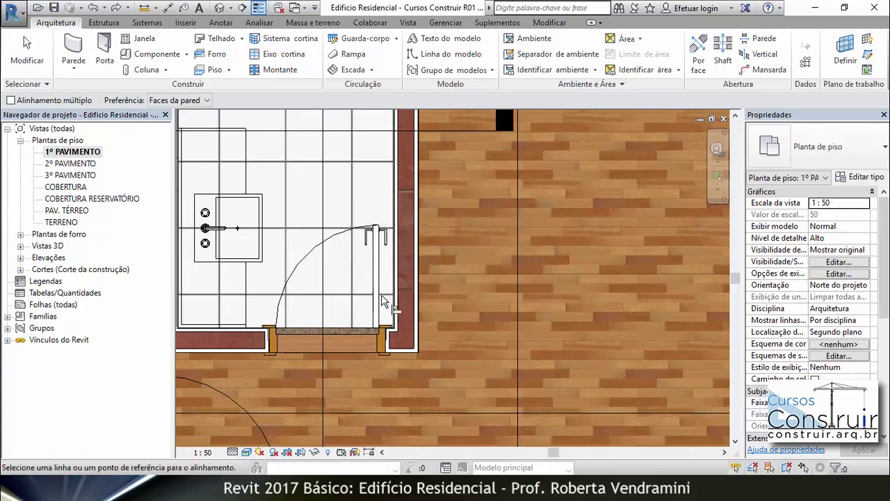
scroll(354, 315, "up", 2)
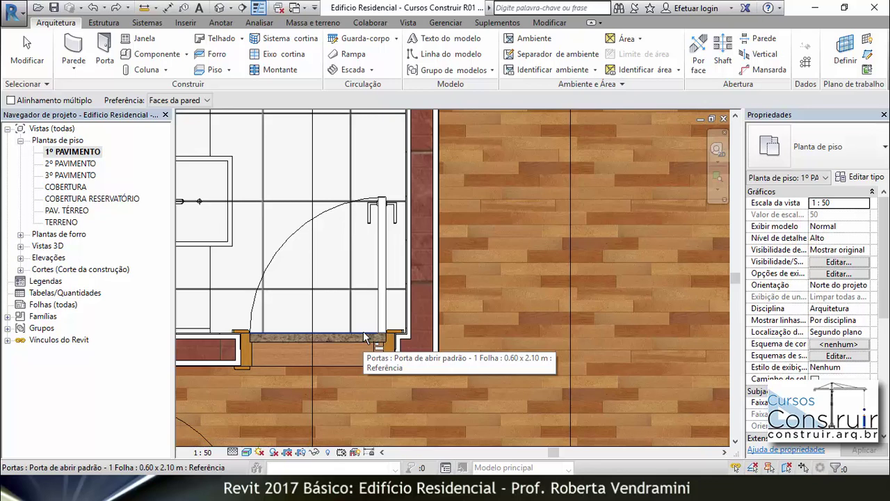
left_click(364, 334)
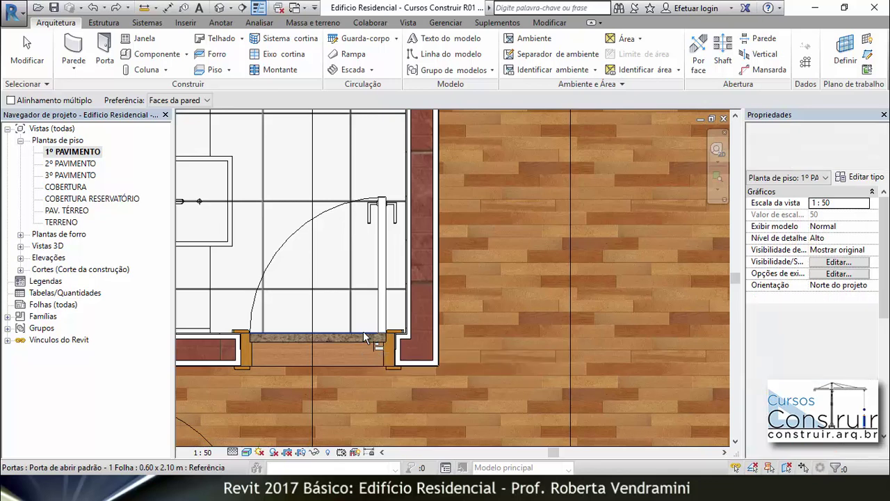
left_click(359, 288)
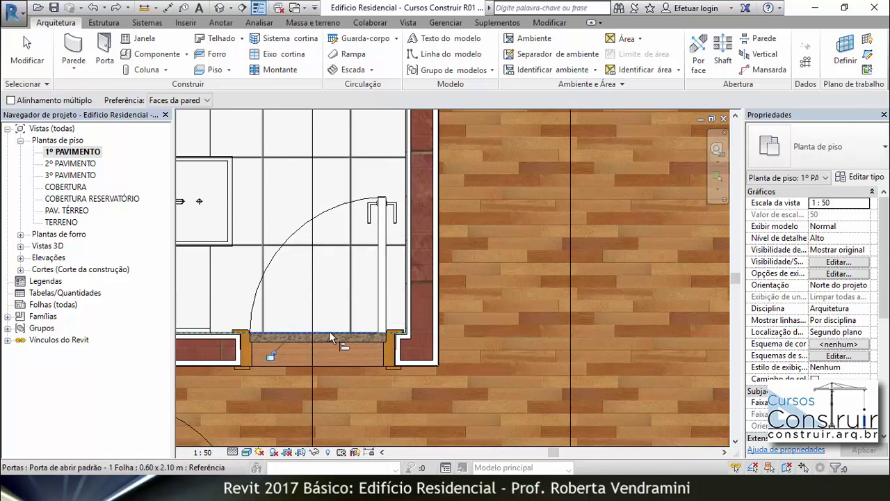
left_click(270, 356)
left_click(368, 336)
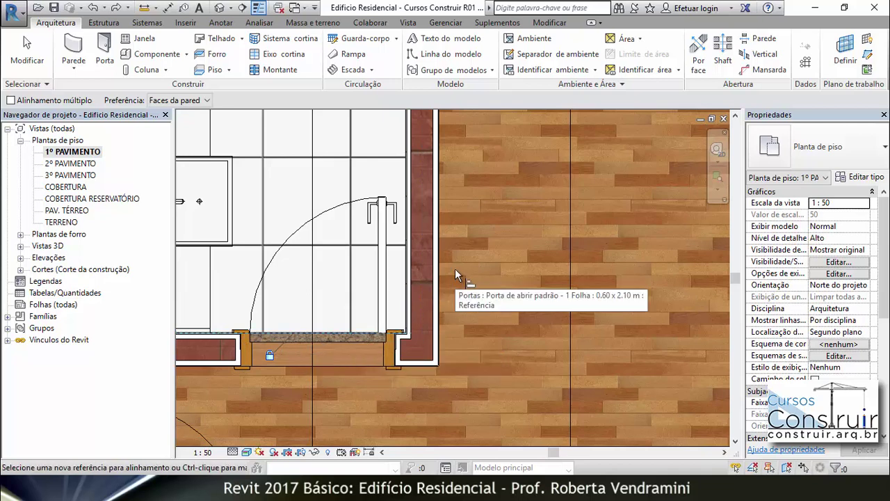
Align the tile grid to the inner wall face and lock the alignment.
left_click(407, 302)
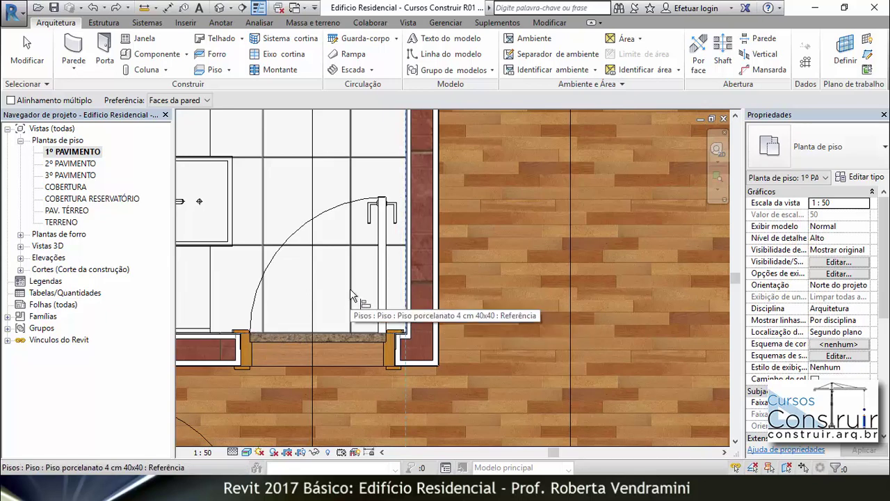
left_click(349, 289)
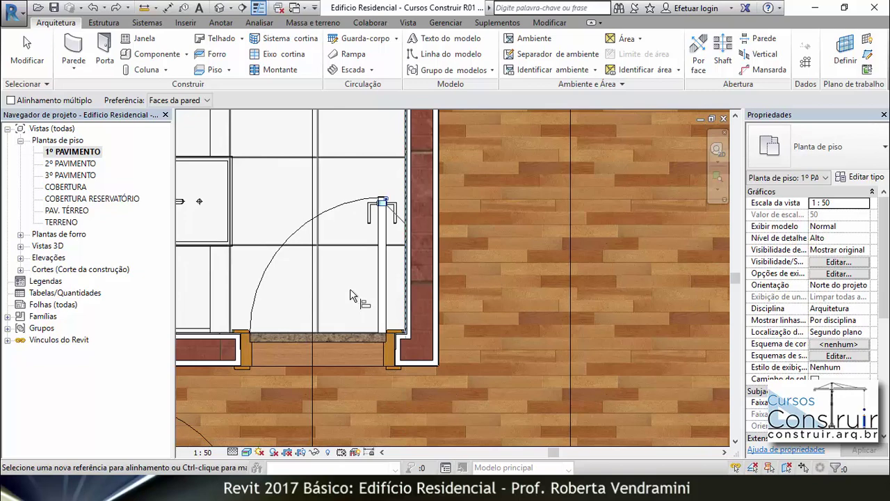
scroll(382, 325, "up", 3)
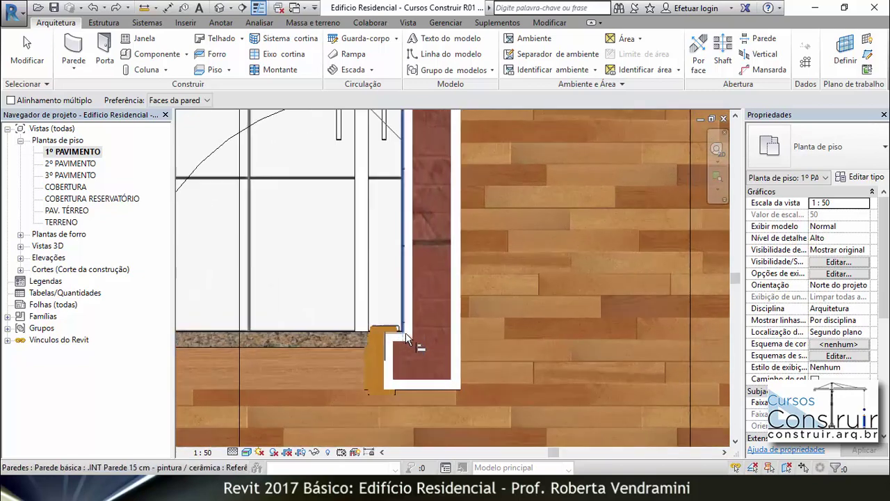
scroll(390, 321, "down", 2)
scroll(409, 332, "down", 1)
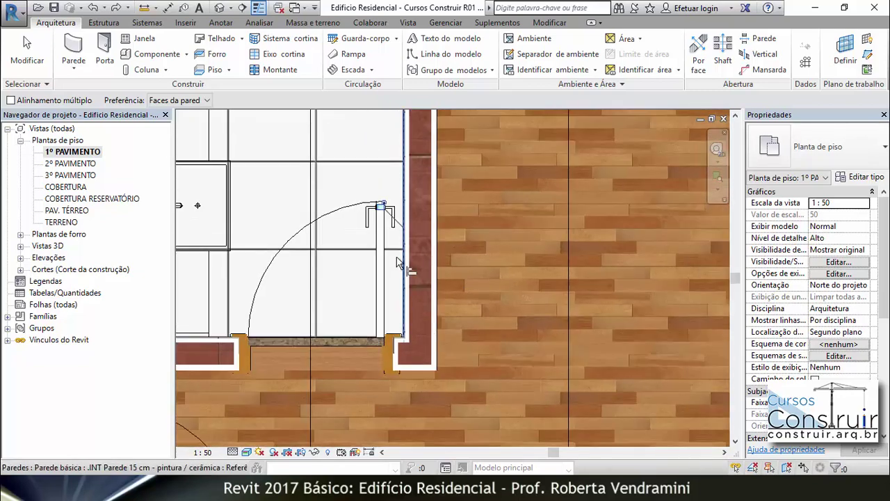
left_click(380, 206)
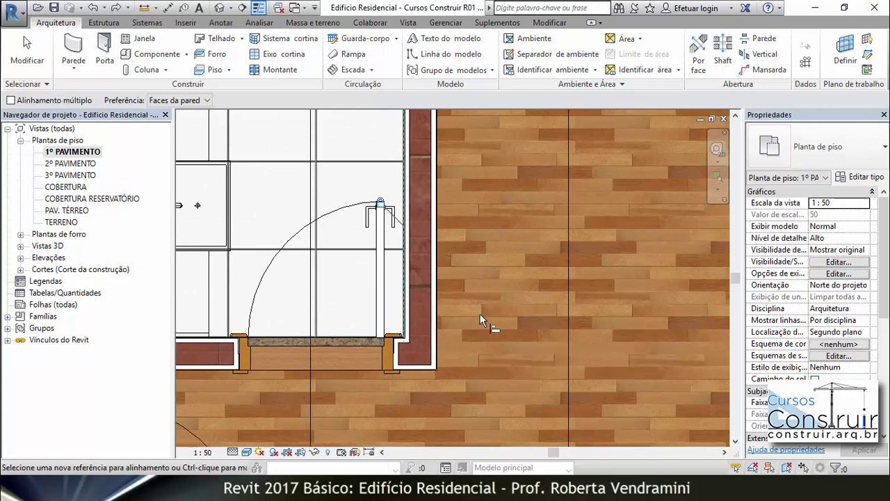
scroll(480, 314, "down", 2)
scroll(475, 294, "down", 2)
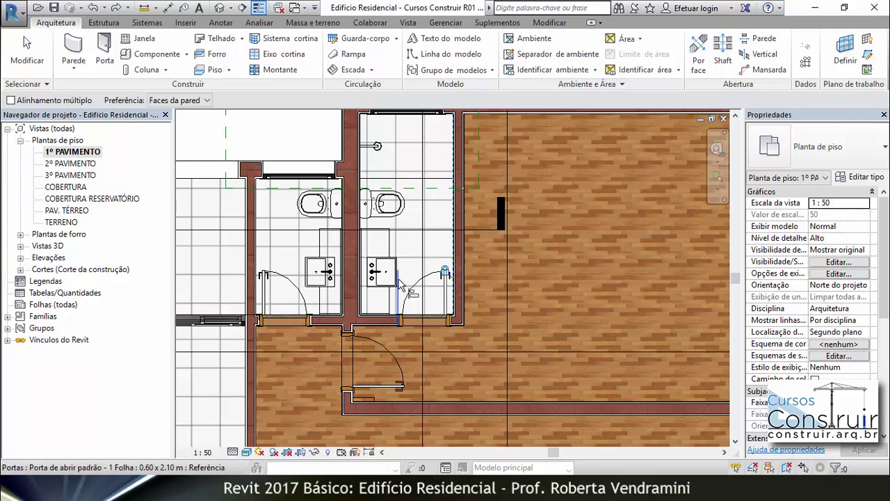
Align a tile joint in the neighbouring bathroom to the left wall face.
scroll(249, 320, "up", 2)
scroll(254, 309, "up", 2)
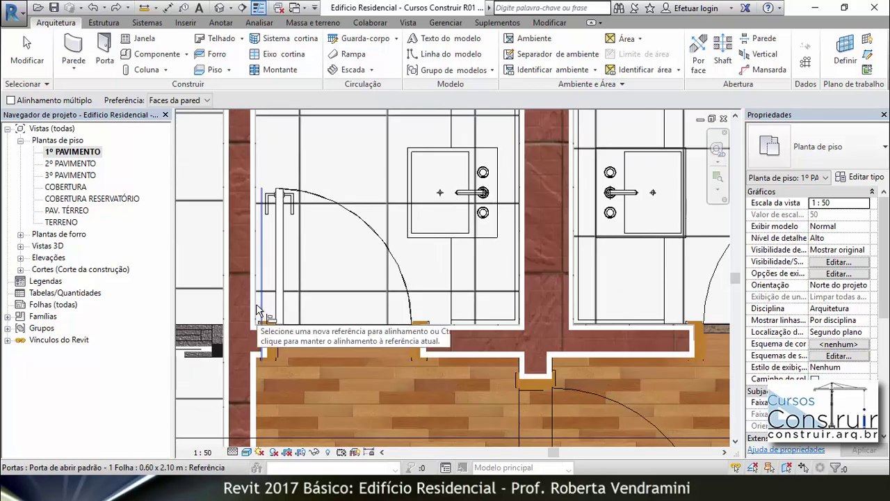
scroll(256, 303, "up", 1)
scroll(292, 320, "up", 1)
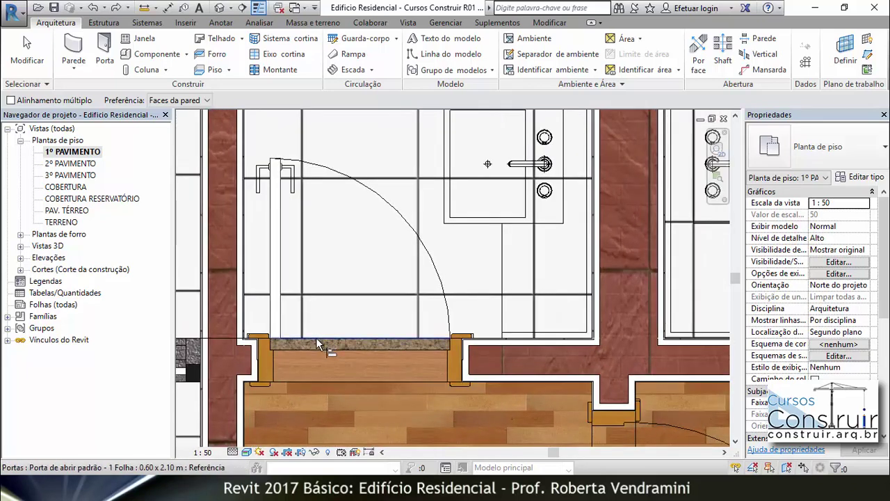
key("a")
key("l")
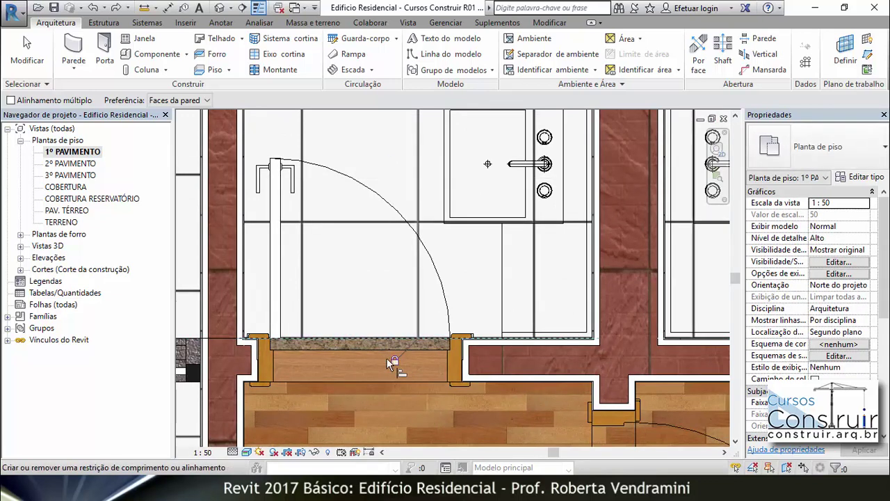
left_click(248, 306)
left_click(284, 289)
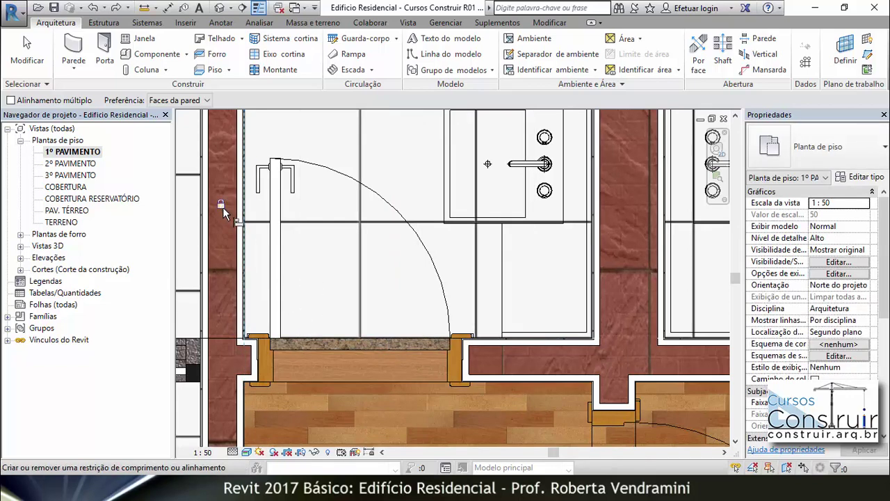
Line up a tile joint with the door threshold.
scroll(436, 256, "down", 2)
scroll(449, 306, "down", 2)
scroll(453, 328, "down", 2)
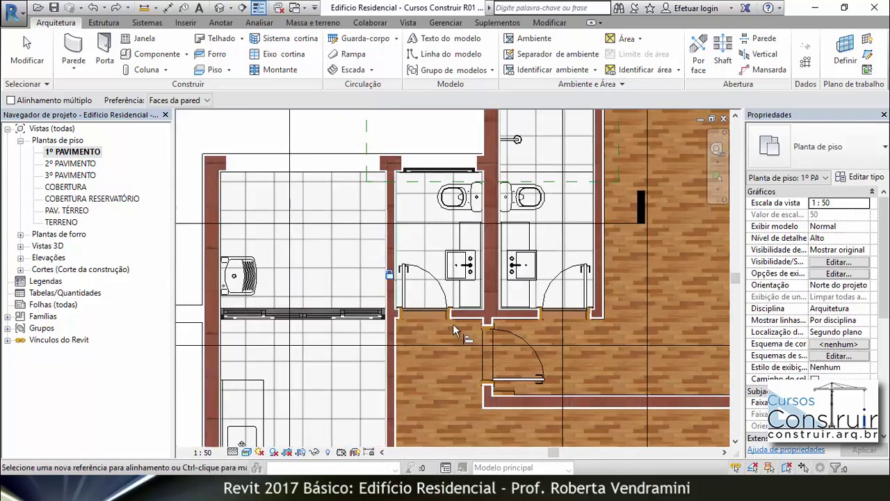
scroll(453, 323, "down", 2)
scroll(400, 299, "down", 1)
scroll(357, 362, "up", 2)
scroll(370, 351, "up", 1)
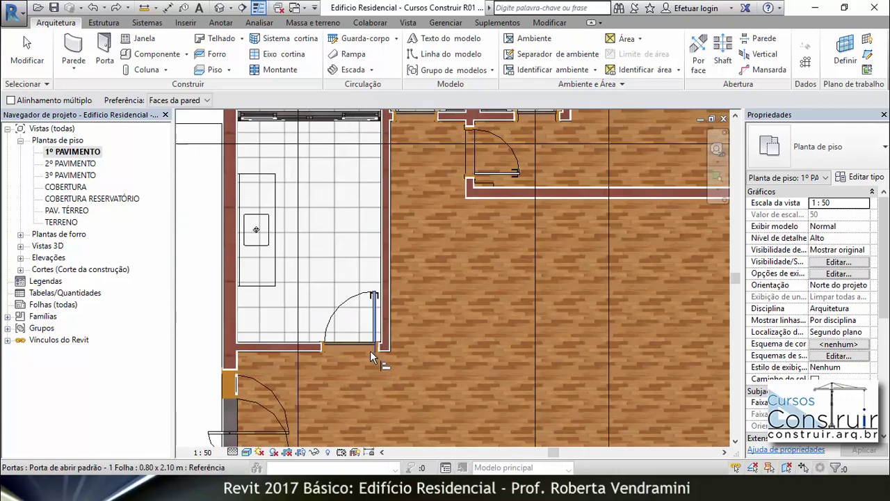
scroll(370, 351, "up", 2)
scroll(376, 346, "up", 2)
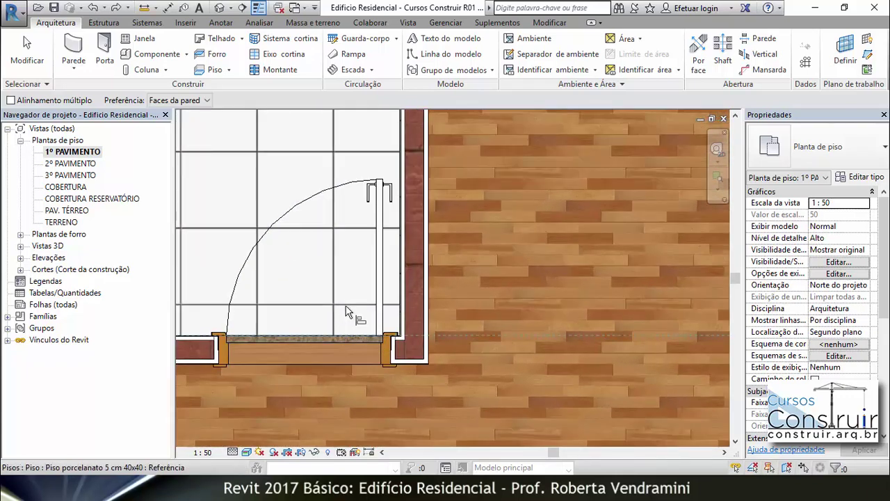
left_click(346, 304)
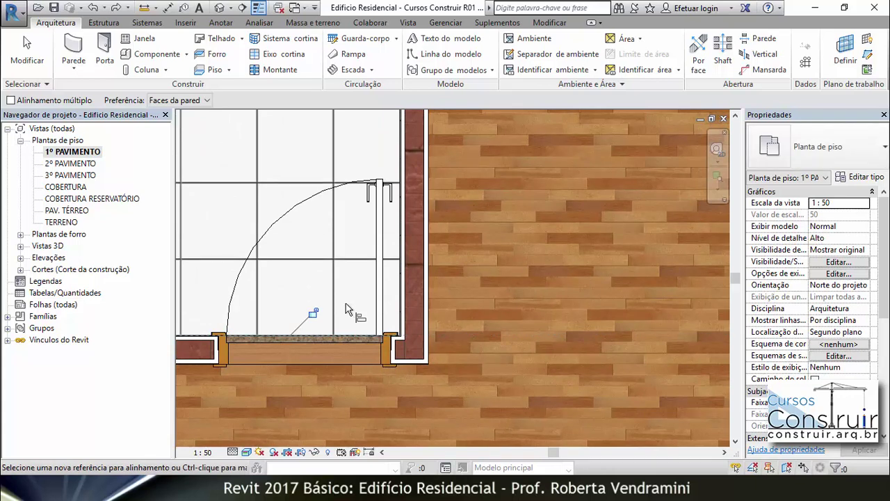
Align the tile grid to the adjacent wall face.
left_click(401, 297)
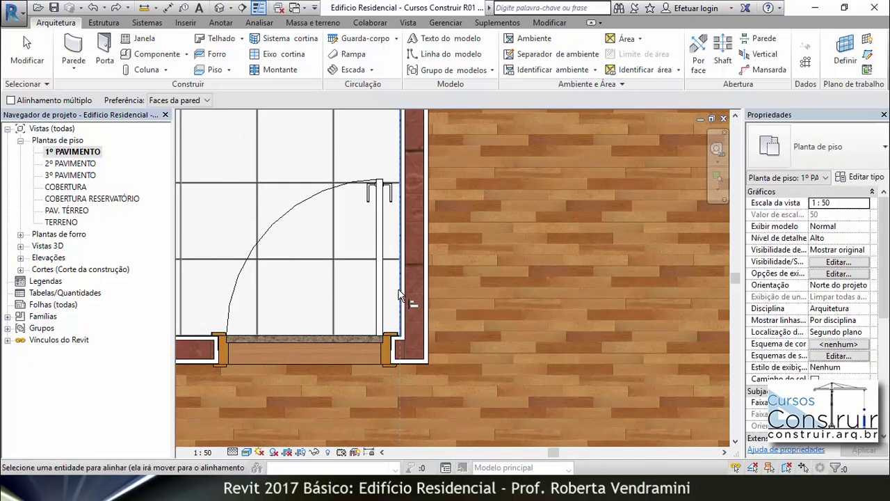
left_click(332, 280)
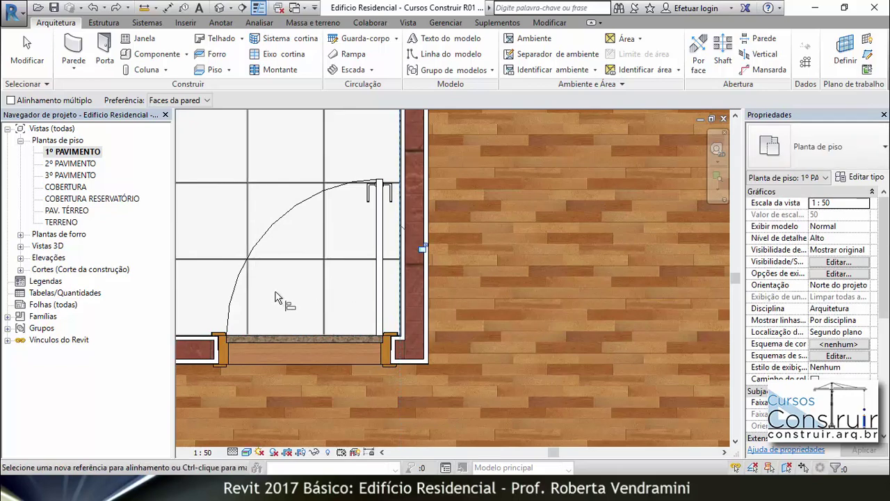
scroll(336, 339, "down", 3)
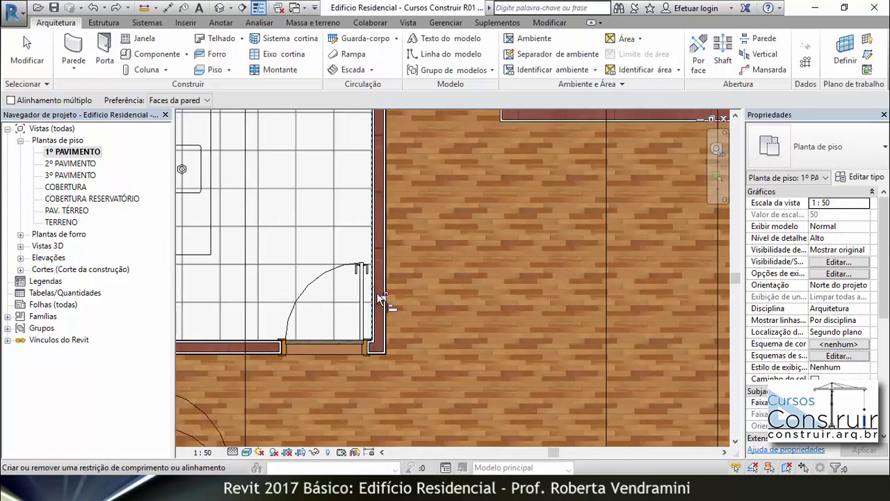
scroll(348, 338, "down", 2)
scroll(350, 340, "down", 2)
Align a tile joint in the tiled room to the adjacent floor edge.
scroll(352, 201, "up", 2)
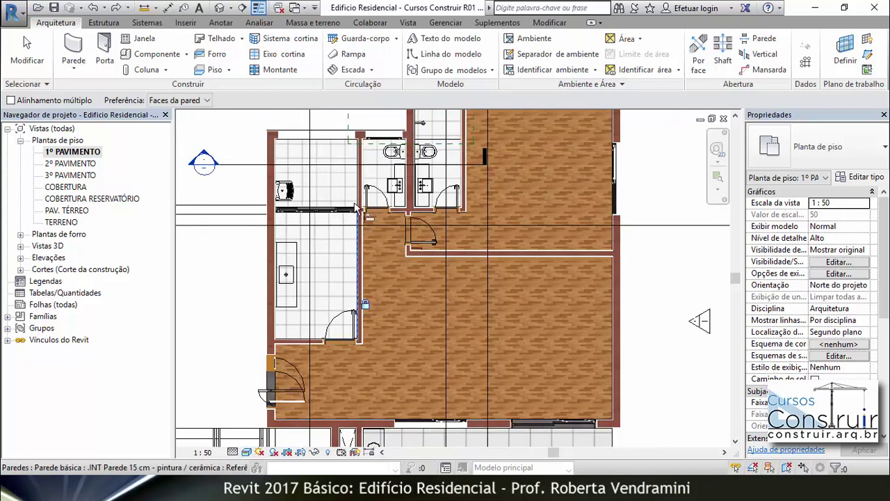
scroll(352, 198, "up", 2)
scroll(354, 198, "up", 2)
scroll(348, 195, "up", 2)
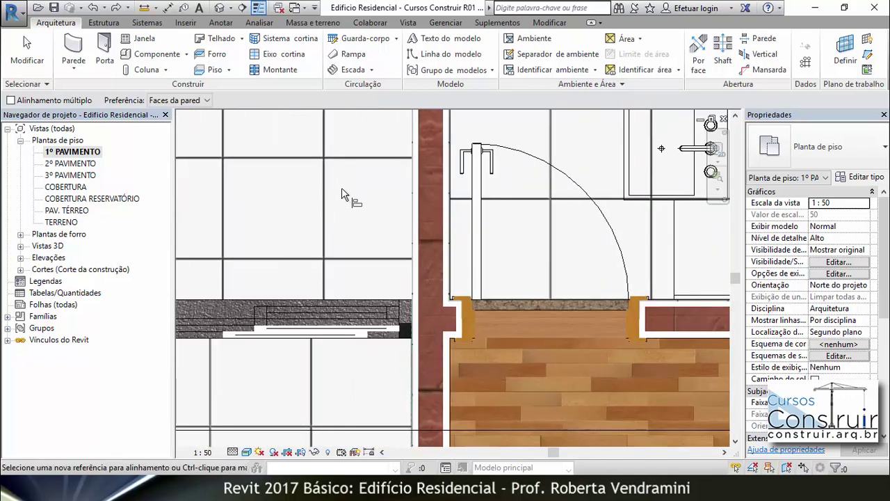
left_click(363, 297)
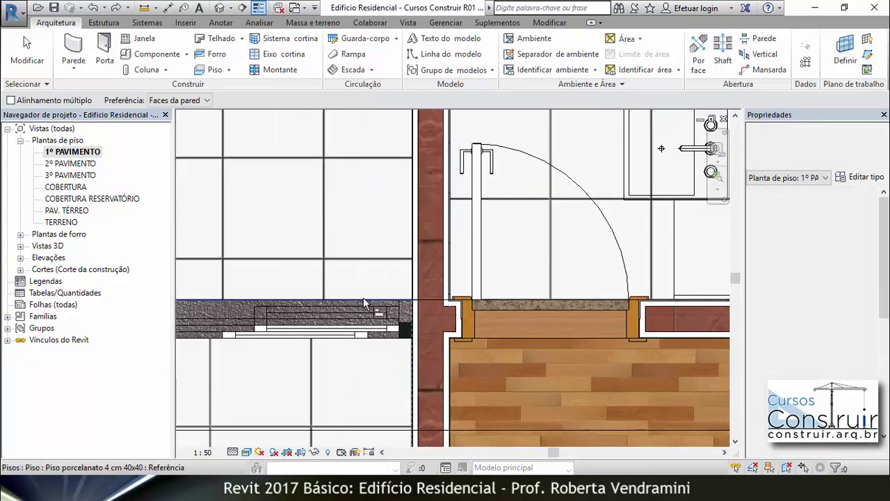
left_click(363, 259)
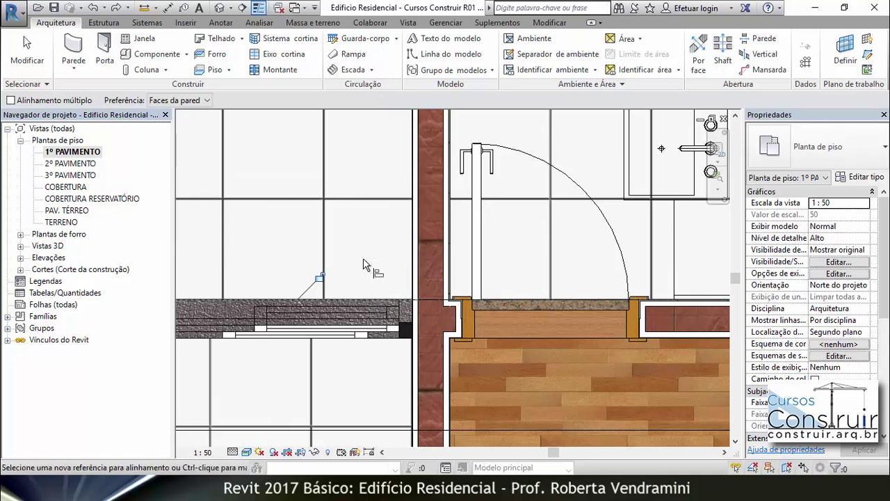
Align another tile joint to the wall edge beside the bathroom.
left_click(412, 284)
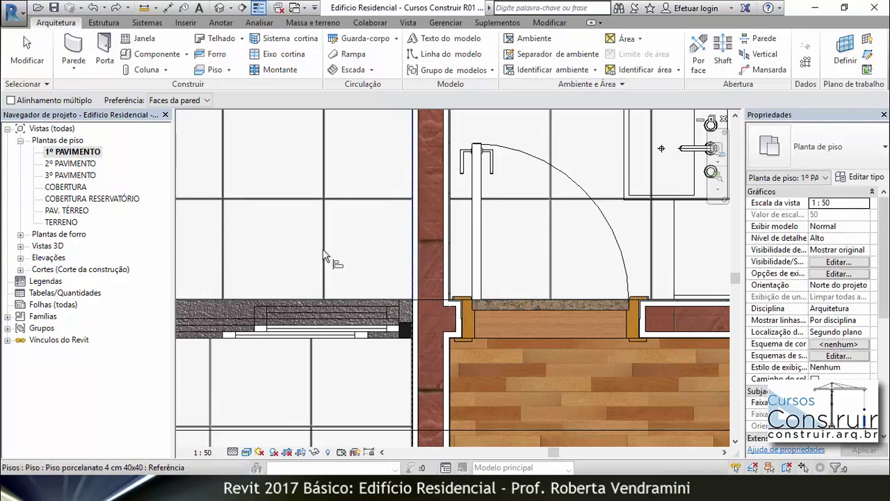
left_click(325, 258)
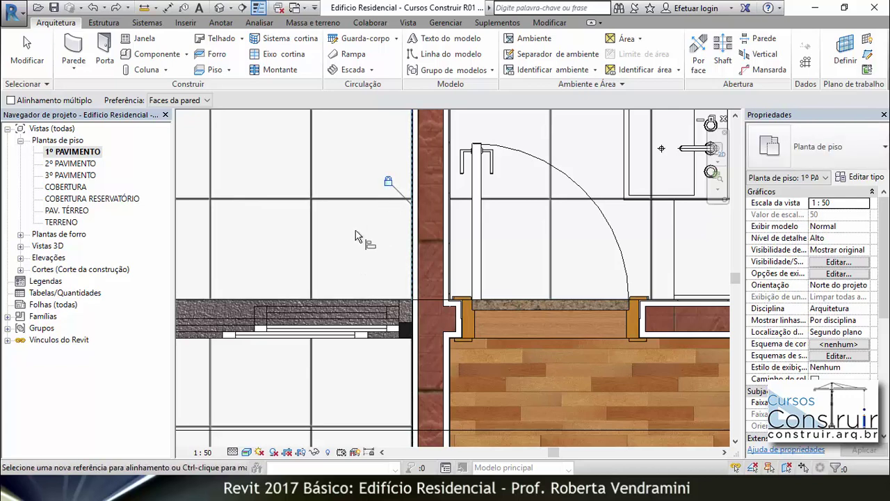
scroll(357, 234, "down", 2)
middle_click_drag(357, 234, 287, 190)
scroll(287, 190, "down", 2)
scroll(299, 223, "down", 2)
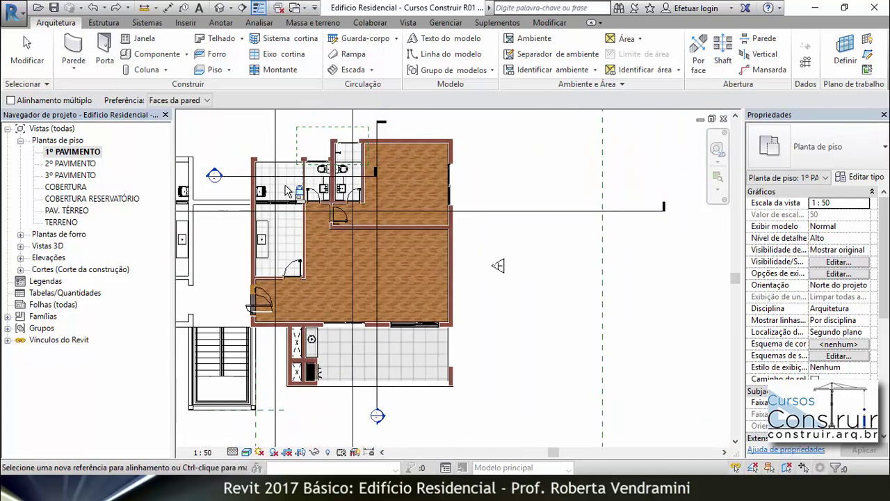
scroll(327, 293, "down", 2)
scroll(392, 311, "up", 2)
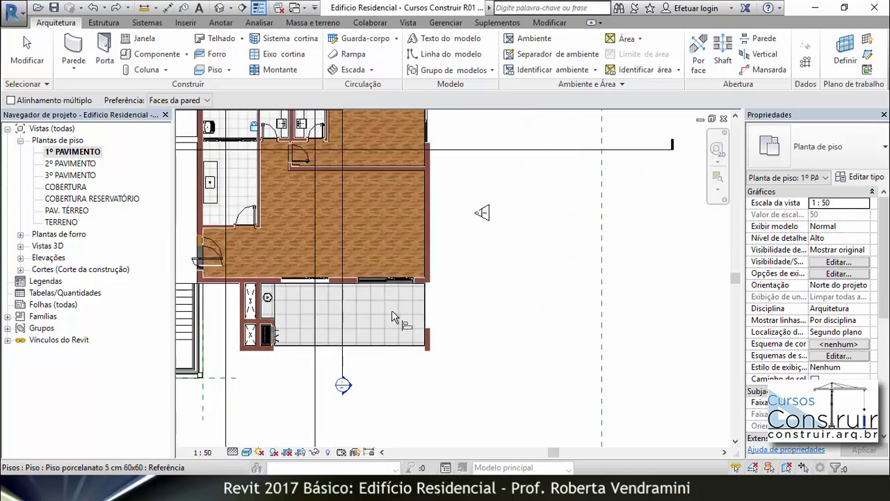
scroll(391, 310, "up", 2)
scroll(391, 310, "up", 1)
scroll(449, 307, "down", 1)
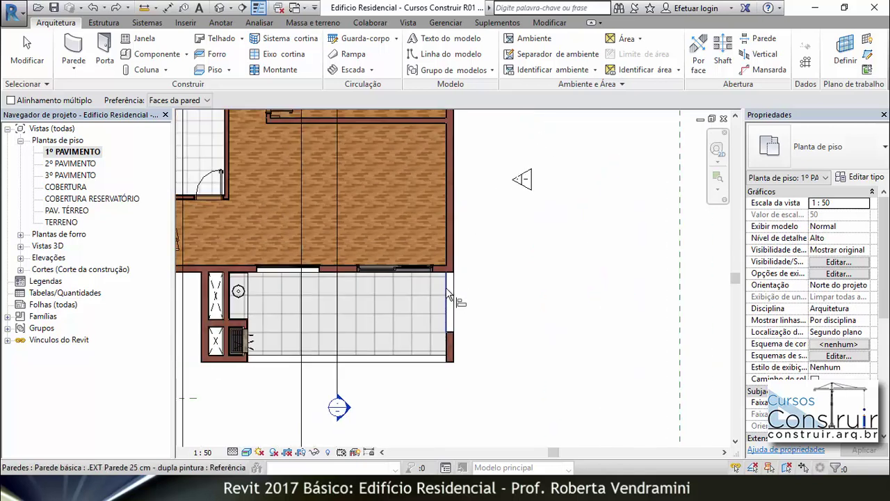
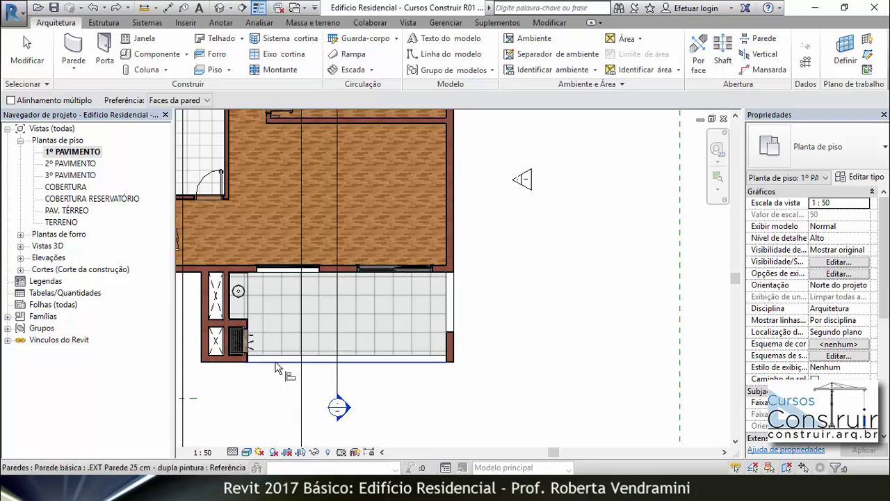
Align the 60x60 tile grid to the top wall face, locked, and to the right wall face.
scroll(446, 278, "up", 2)
scroll(449, 280, "up", 2)
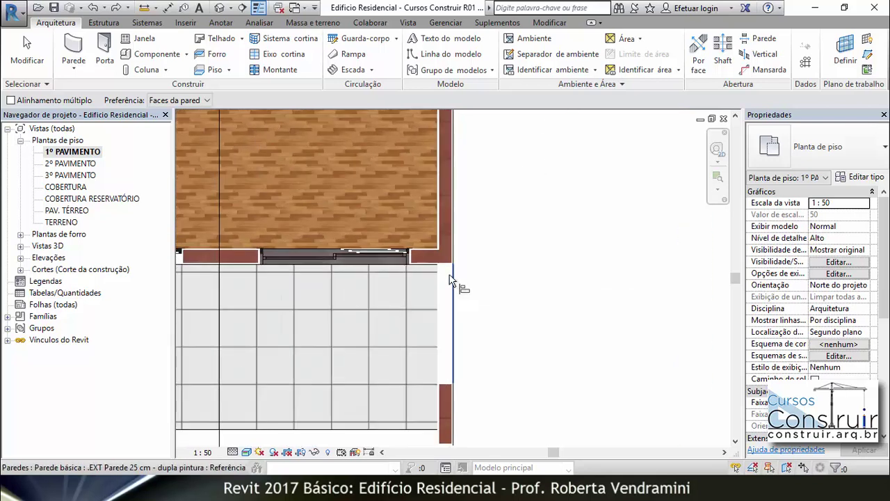
scroll(445, 281, "up", 2)
scroll(446, 274, "up", 3)
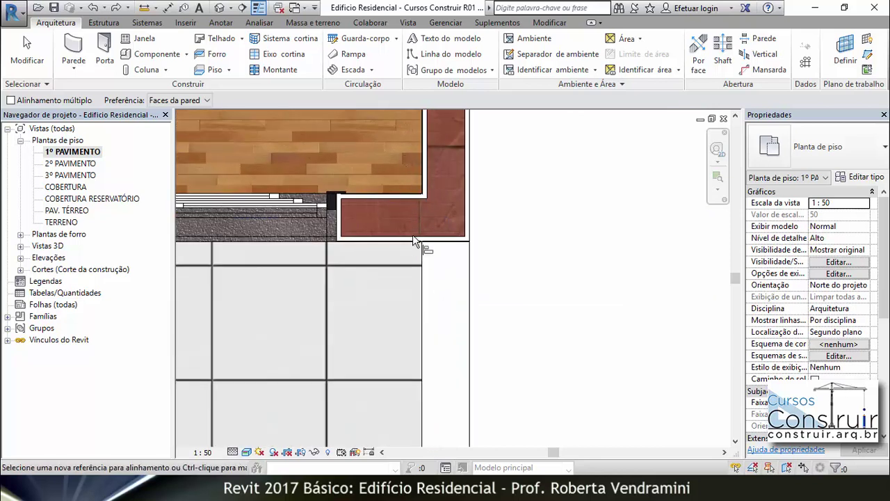
left_click(356, 243)
left_click(352, 265)
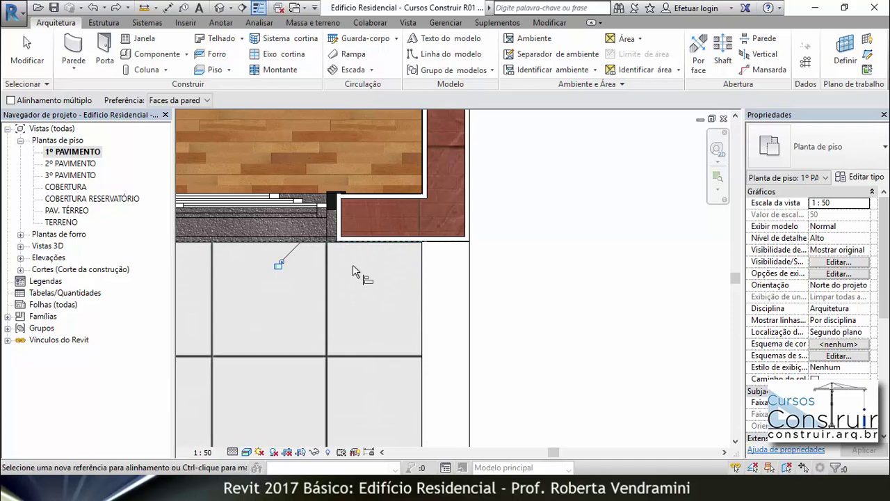
left_click(278, 263)
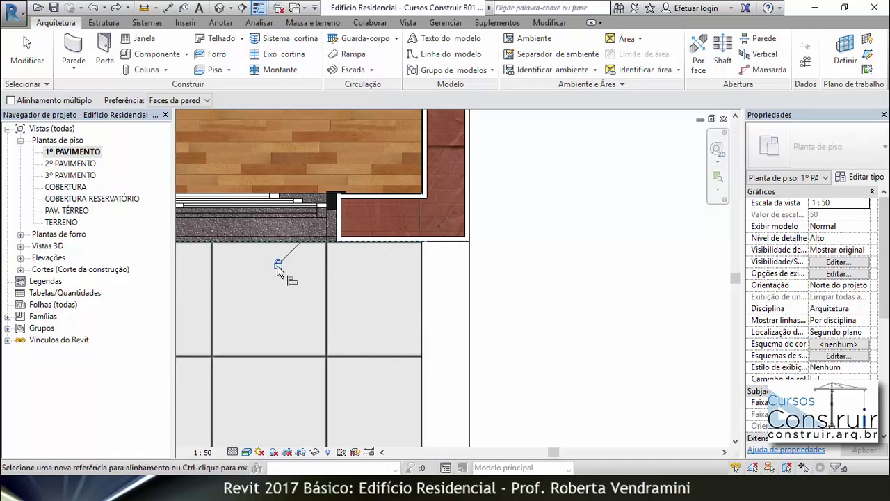
left_click(423, 294)
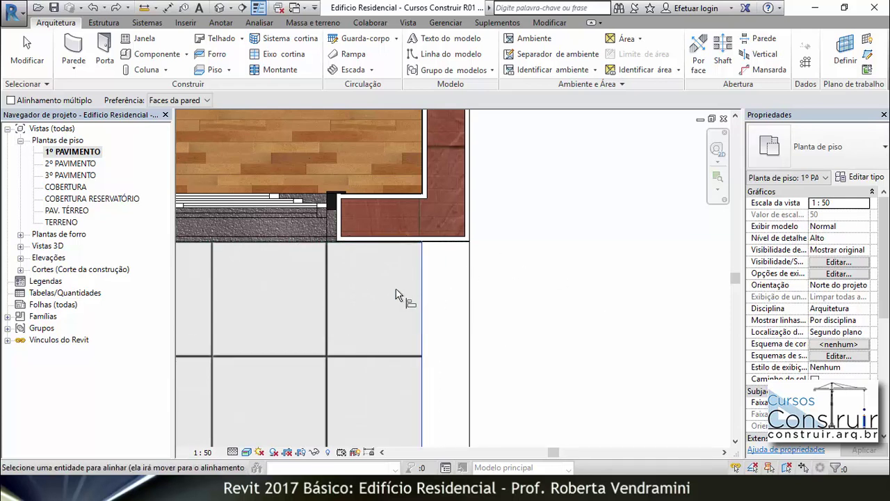
left_click(327, 286)
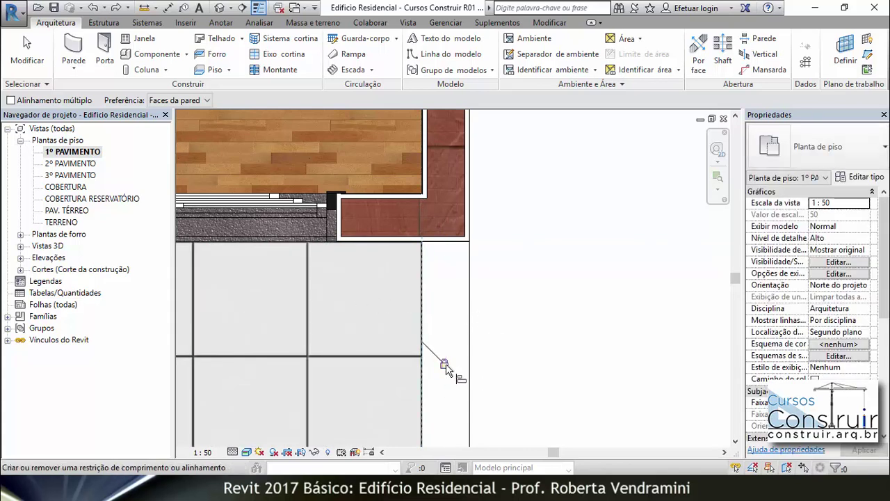
scroll(505, 291, "down", 4)
scroll(508, 291, "down", 3)
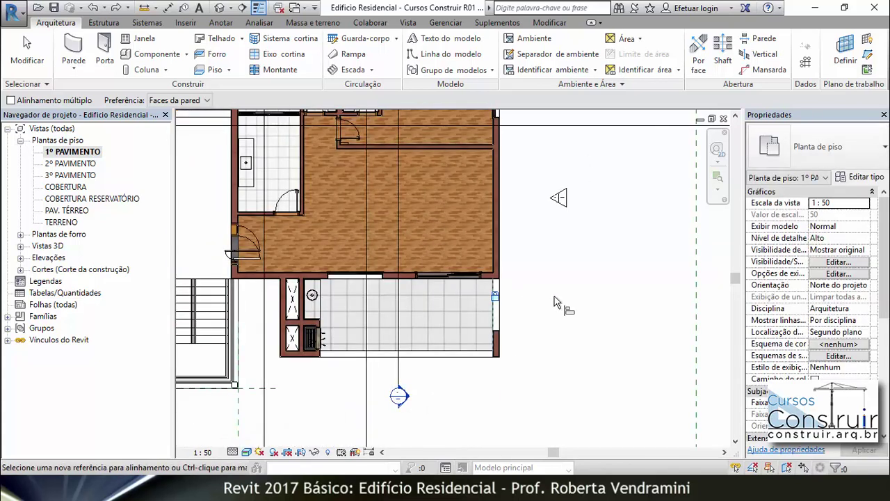
Sketch a 21.560 m² rectangular porcelain 60x60 sample floor right of the building.
key("Escape")
scroll(554, 301, "down", 2)
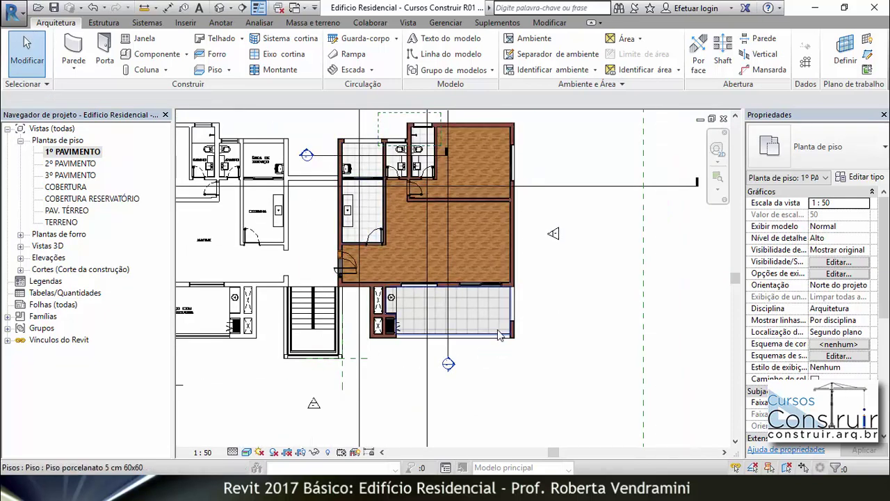
scroll(498, 335, "up", 2)
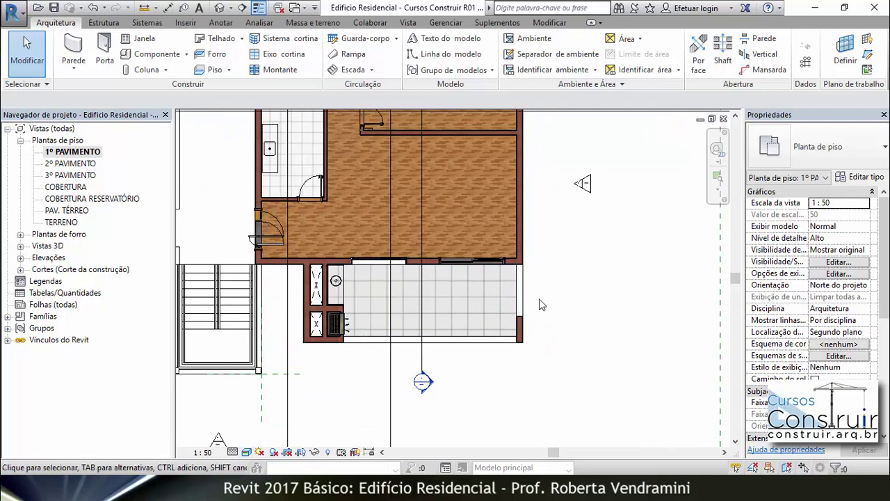
scroll(505, 326, "down", 2)
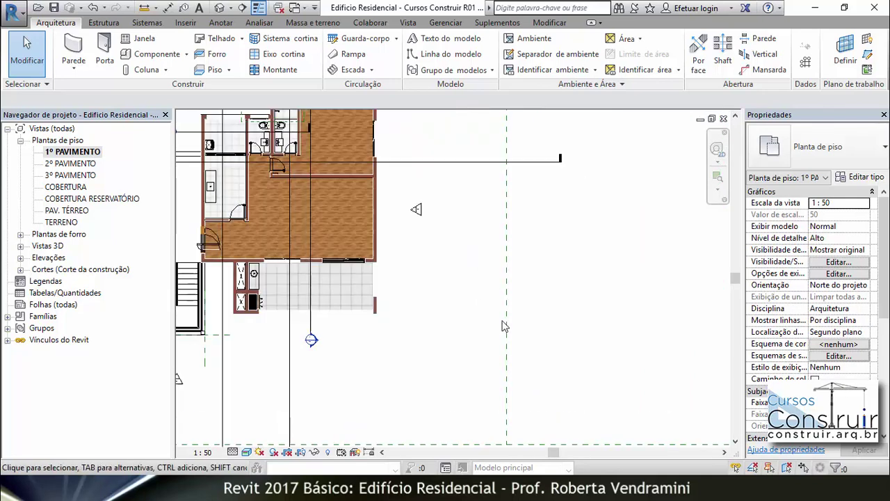
scroll(502, 325, "up", 2)
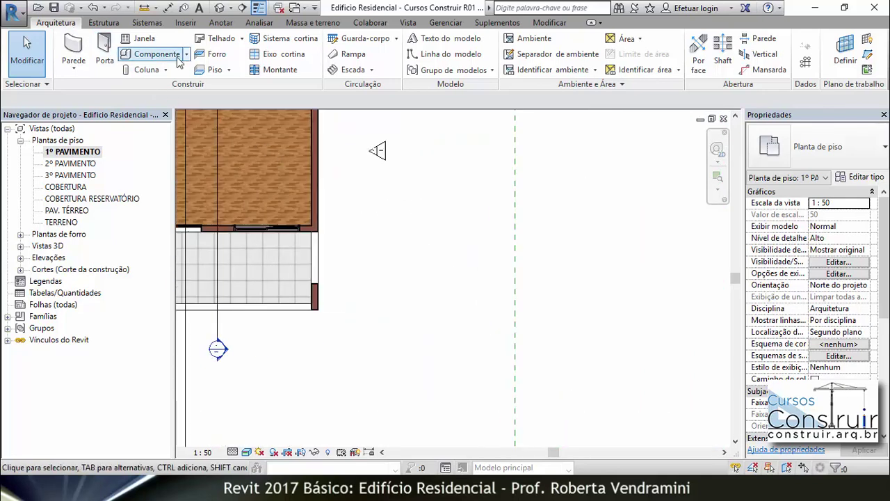
left_click(215, 69)
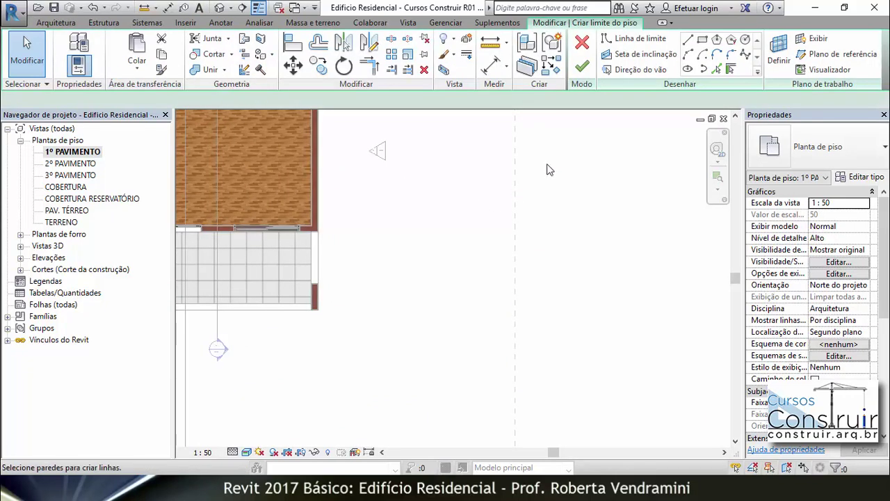
left_click(703, 41)
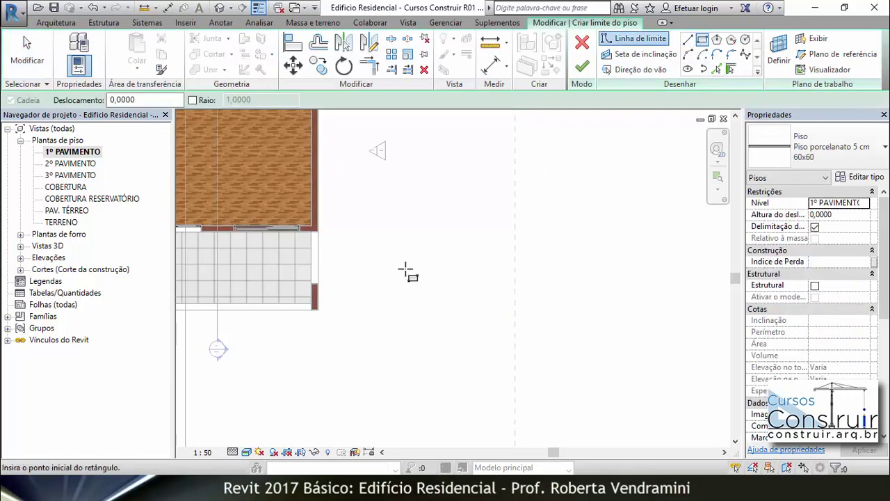
left_click(368, 232)
left_click(501, 350)
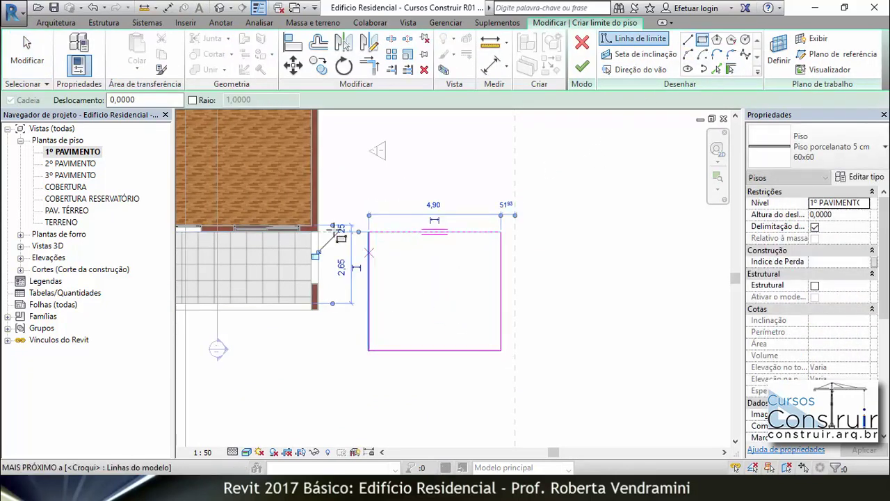
left_click(577, 66)
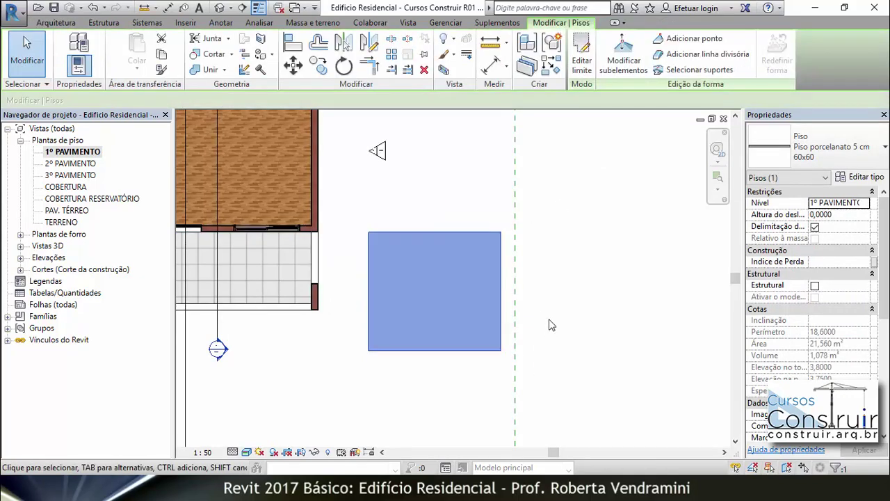
left_click(550, 323)
scroll(487, 320, "up", 2)
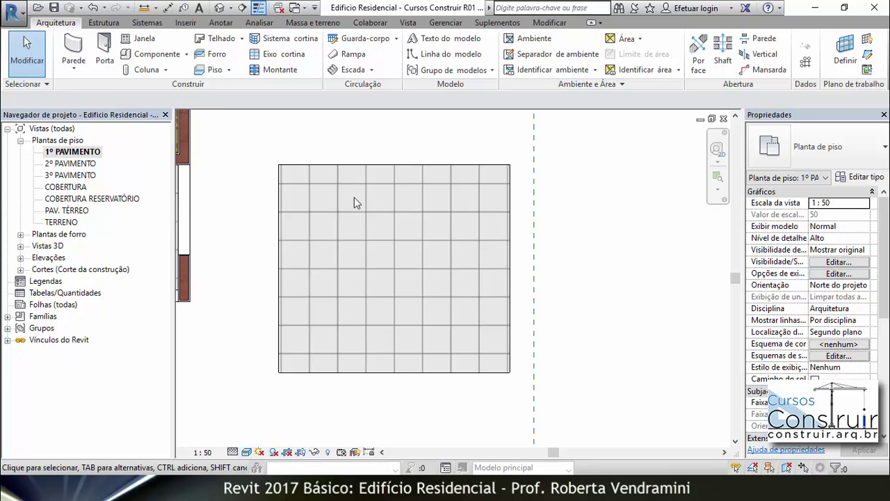
Rotate the sample floor 45° into a diamond and pan to show it beside the building.
left_click(353, 166)
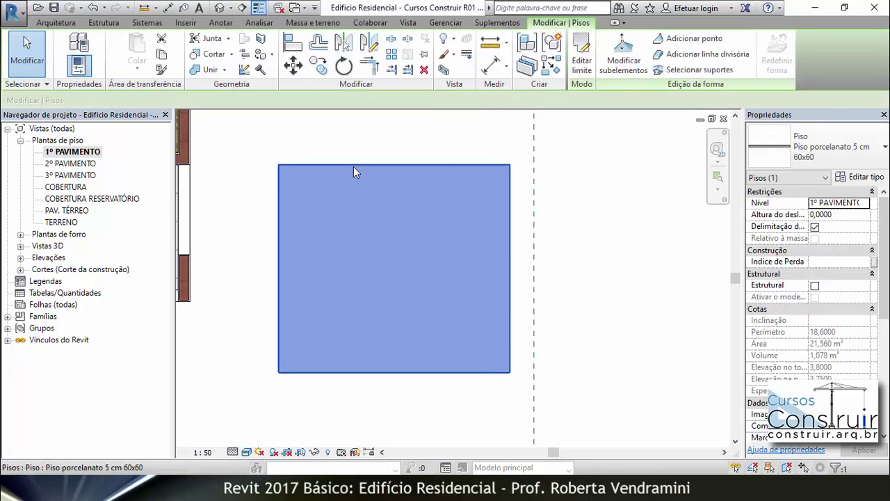
left_click(344, 76)
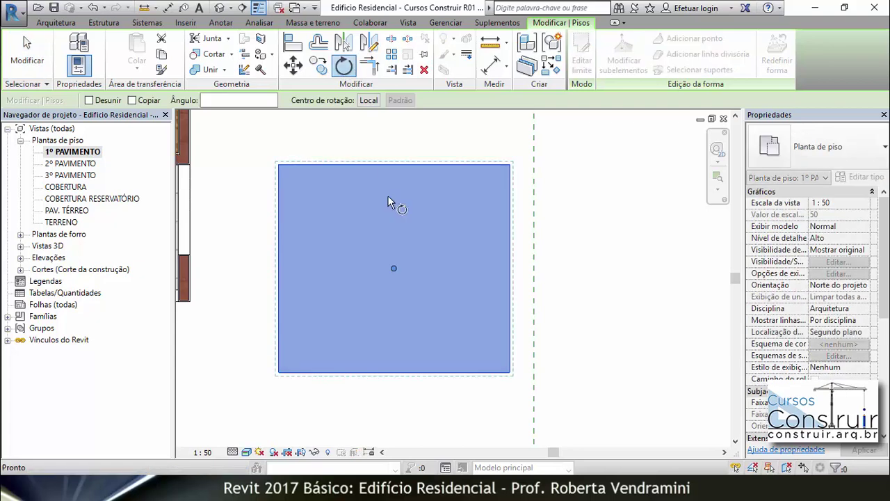
left_click(611, 267)
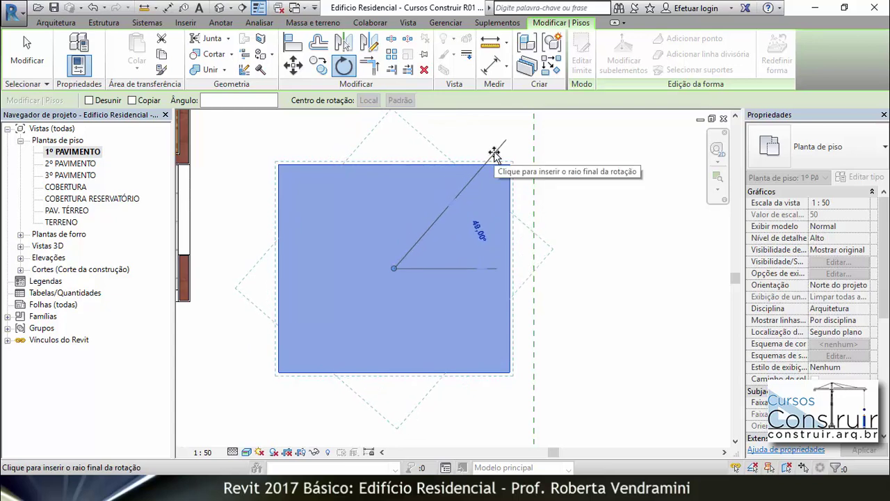
type("45")
key("Return")
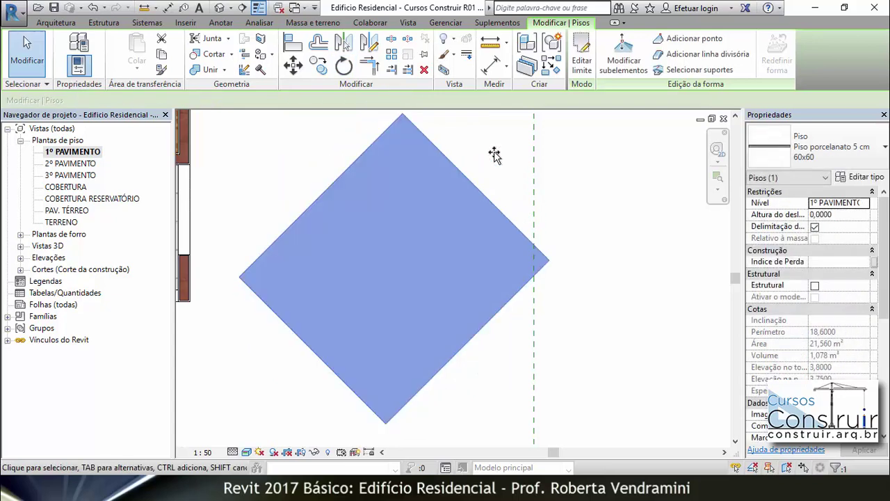
left_click(494, 154)
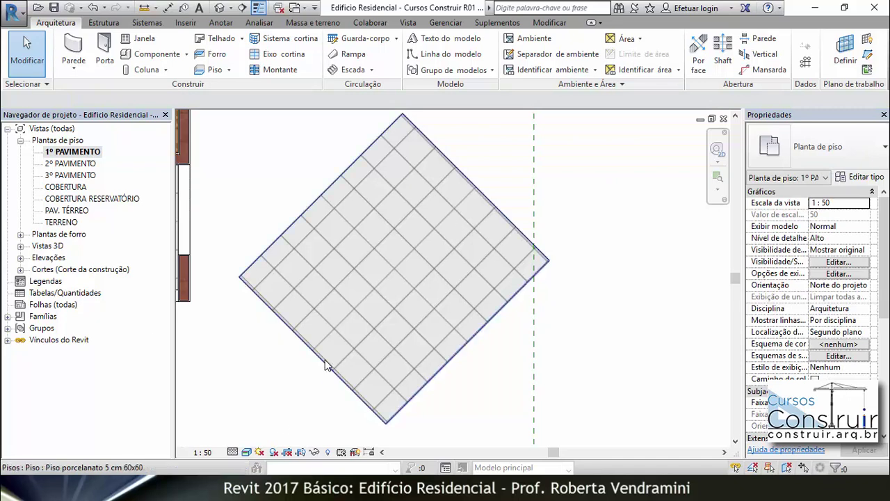
scroll(361, 343, "down", 2)
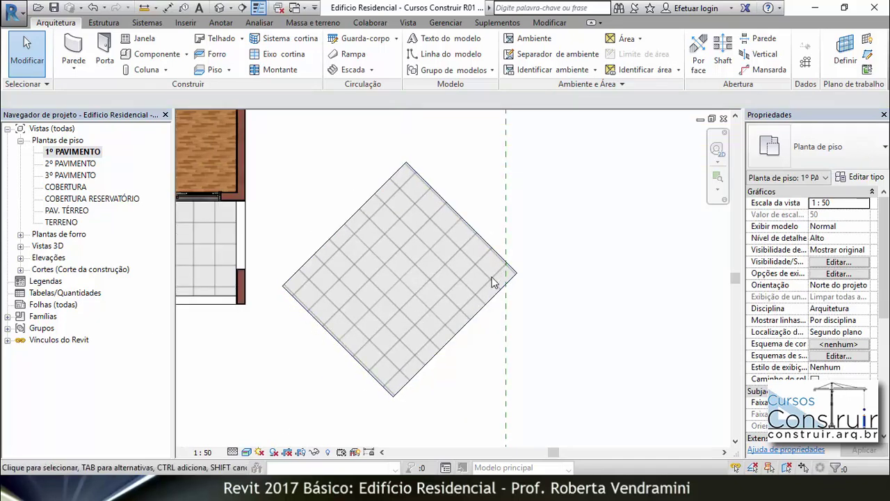
middle_click_drag(459, 264, 622, 291)
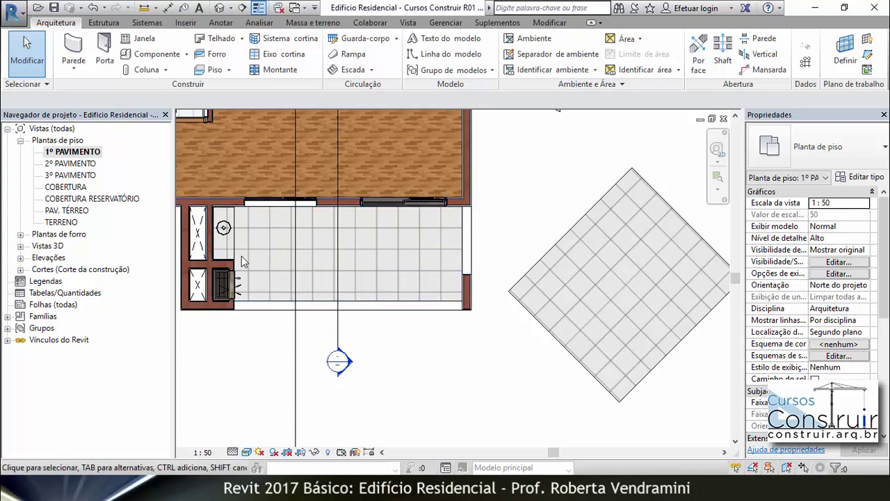
Undo the sample floor's rotation and set the plan to the Linha oculta (Hidden Line) style.
scroll(273, 292, "down", 1)
scroll(272, 292, "down", 1)
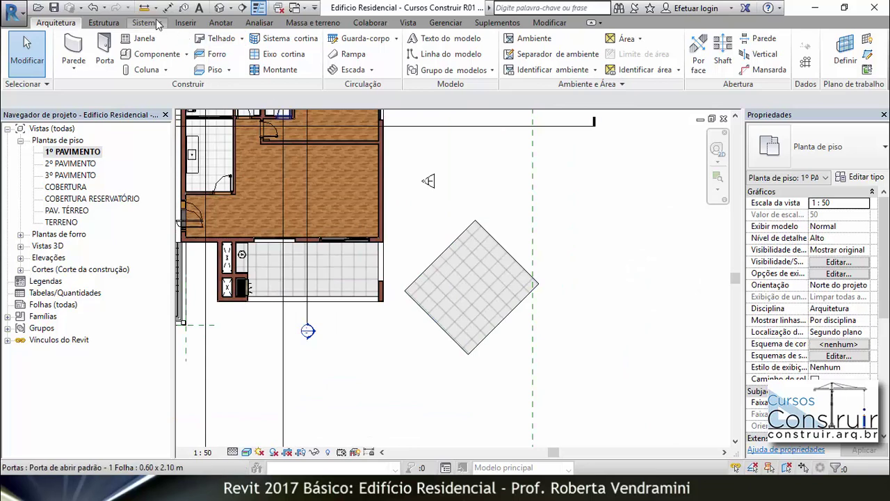
left_click(93, 8)
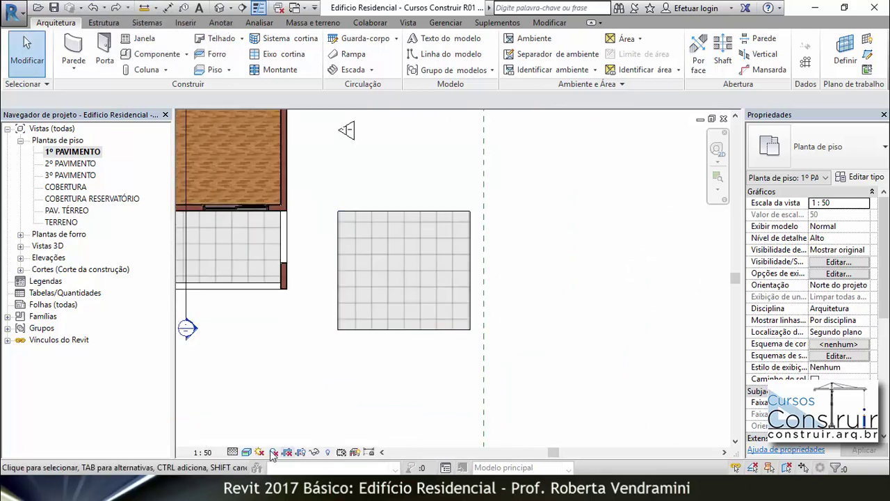
left_click(246, 453)
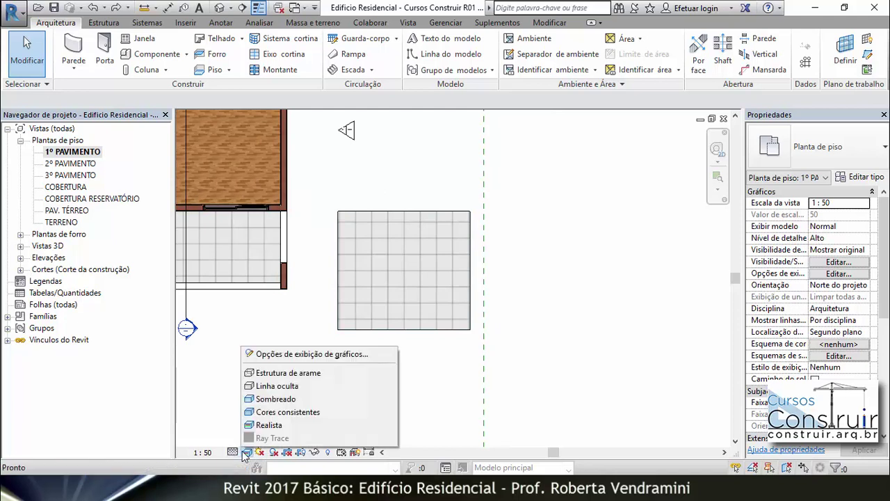
left_click(286, 388)
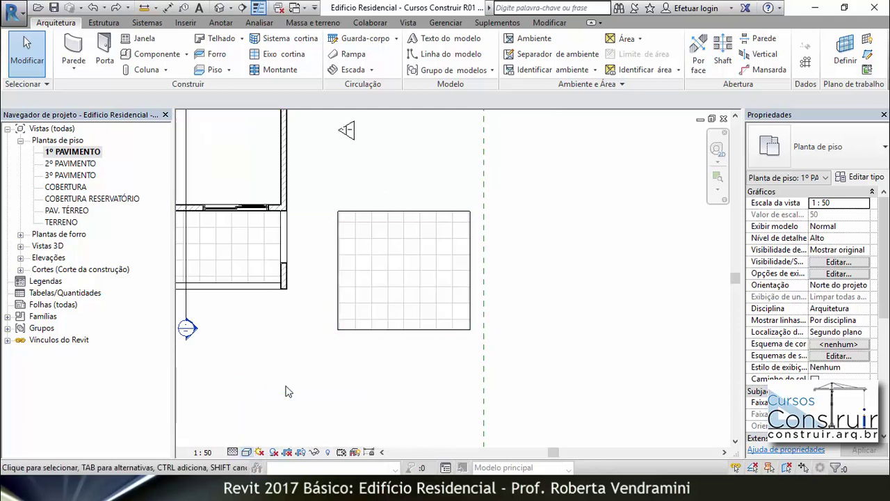
Delete and restore the sample floor, then Tab-select one horizontal tile pattern line.
scroll(426, 299, "up", 1)
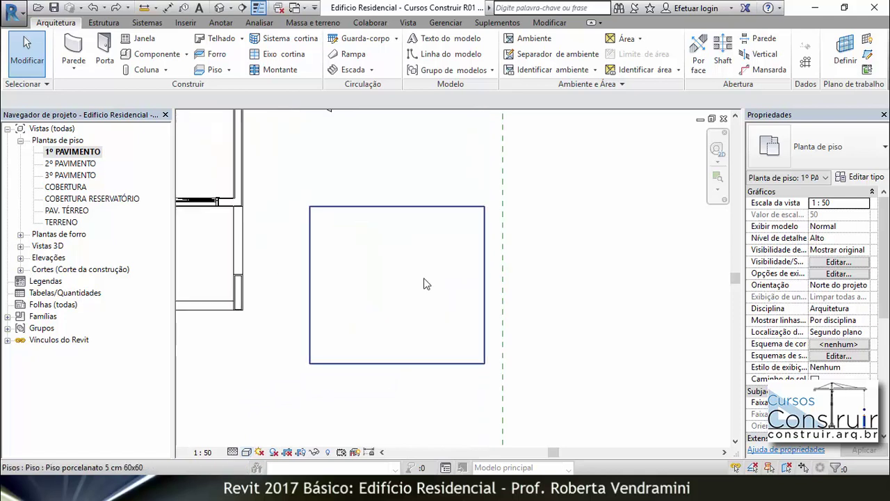
scroll(423, 282, "up", 1)
scroll(434, 253, "up", 1)
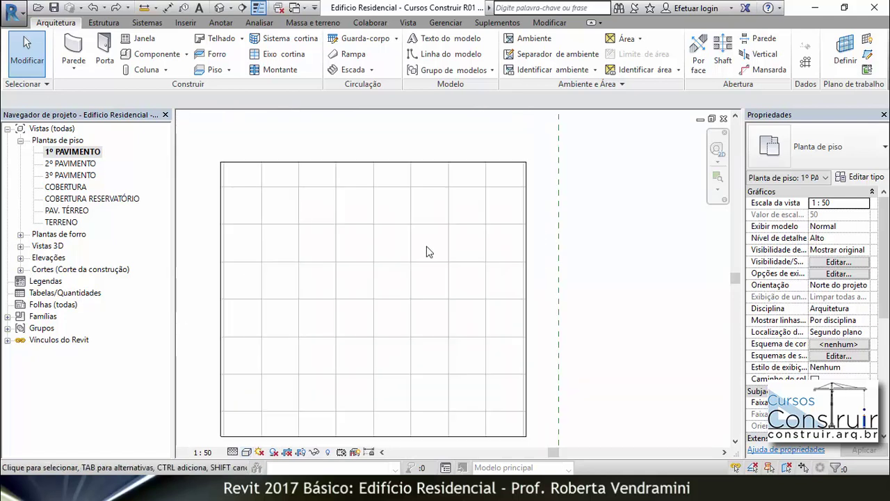
left_click(396, 229)
key("Delete")
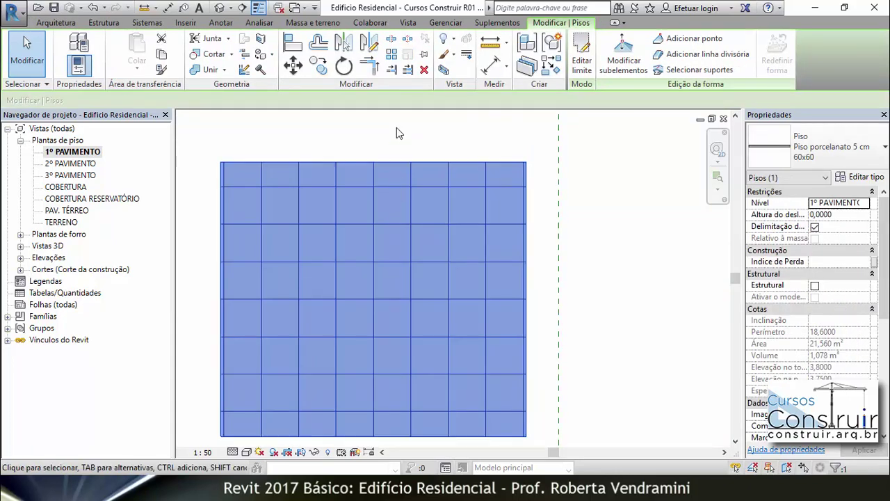
key("ctrl+z")
scroll(361, 250, "up", 1)
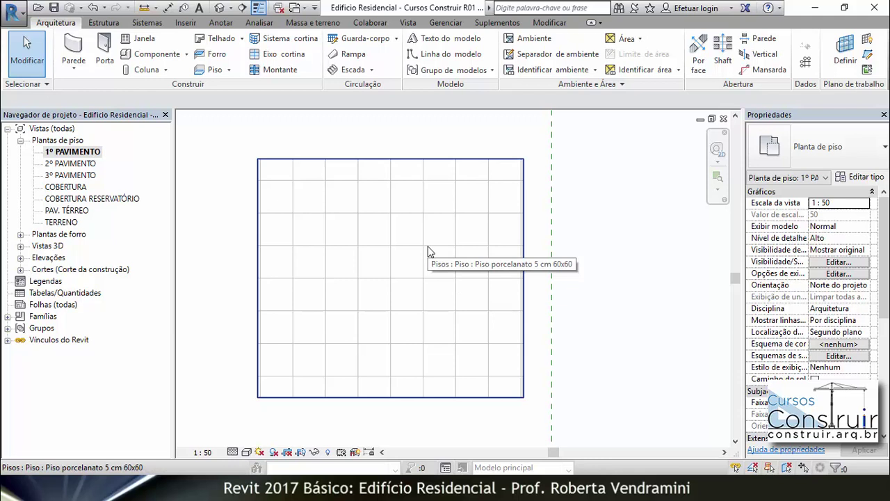
key("Tab")
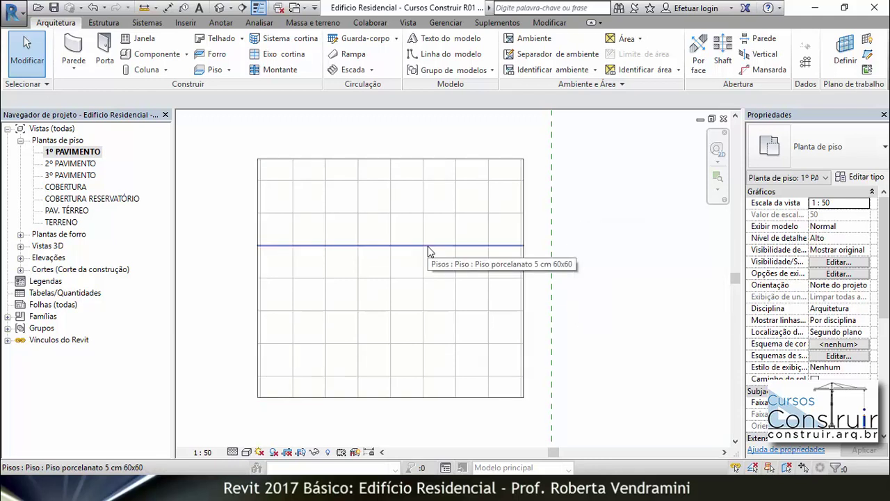
left_click(428, 250)
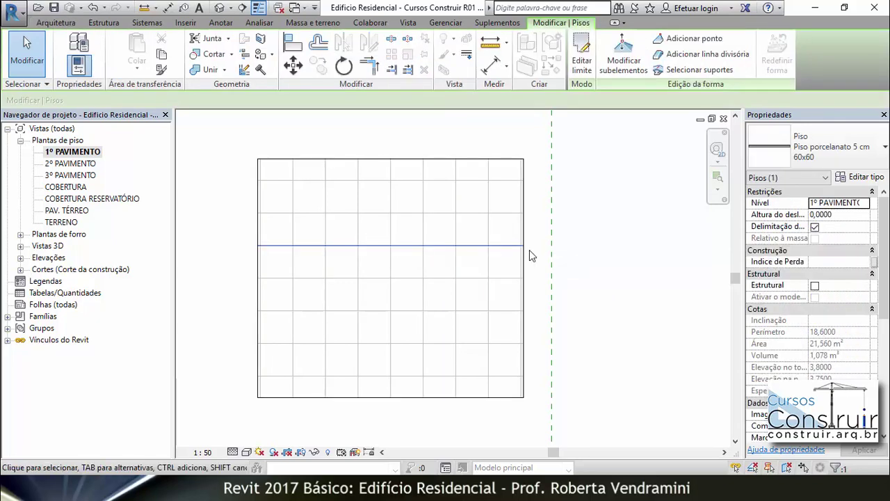
Rotate the selected tile pattern 45° from a horizontal start ray so tiles run diagonally.
left_click(344, 67)
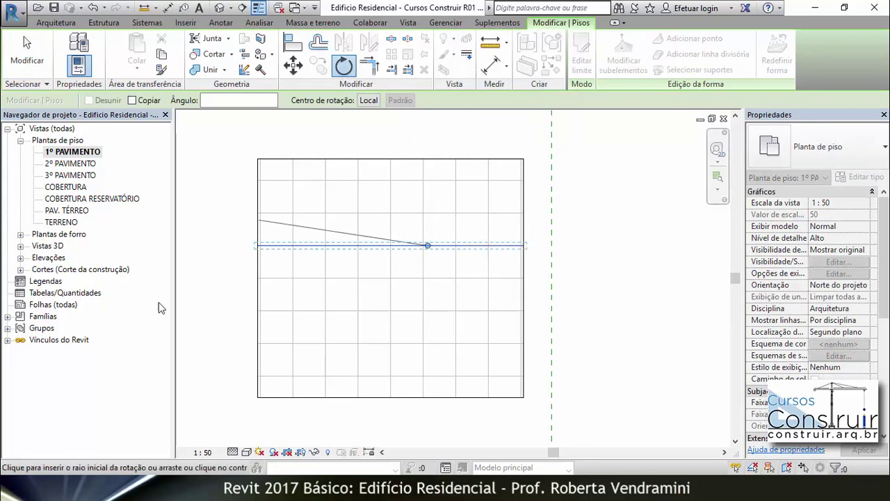
left_click(621, 246)
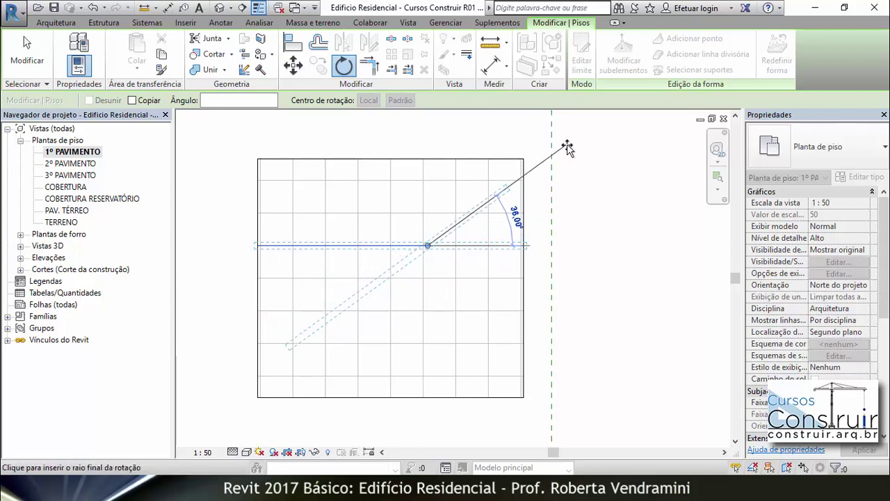
type("45")
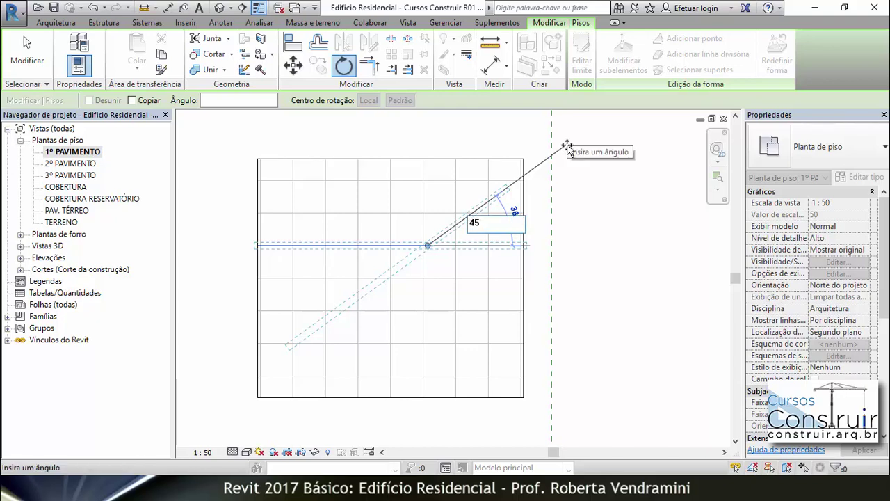
key("Return")
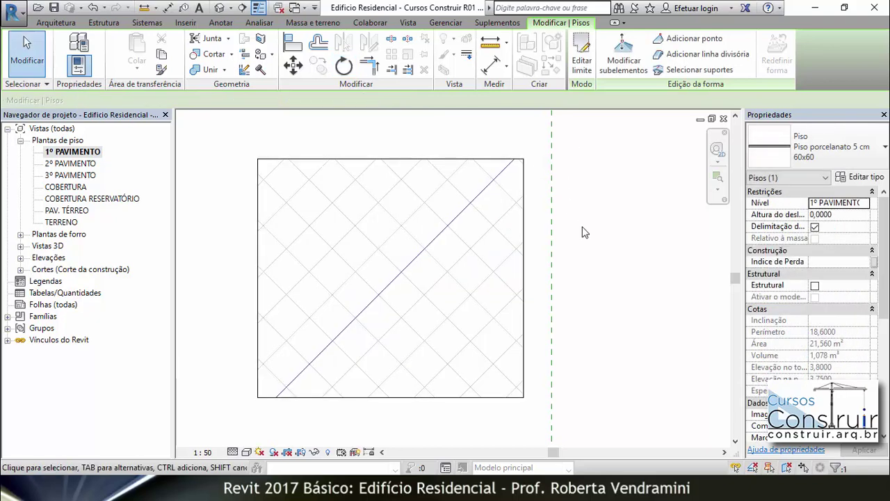
left_click(587, 232)
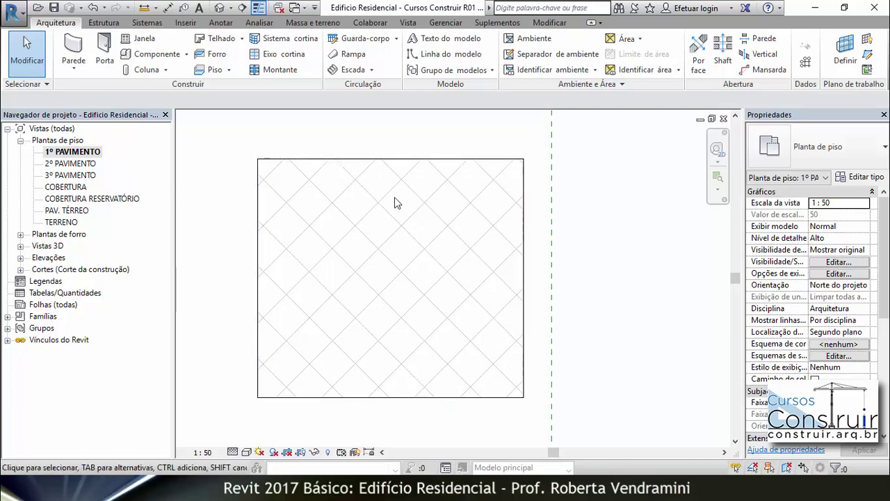
left_click(247, 452)
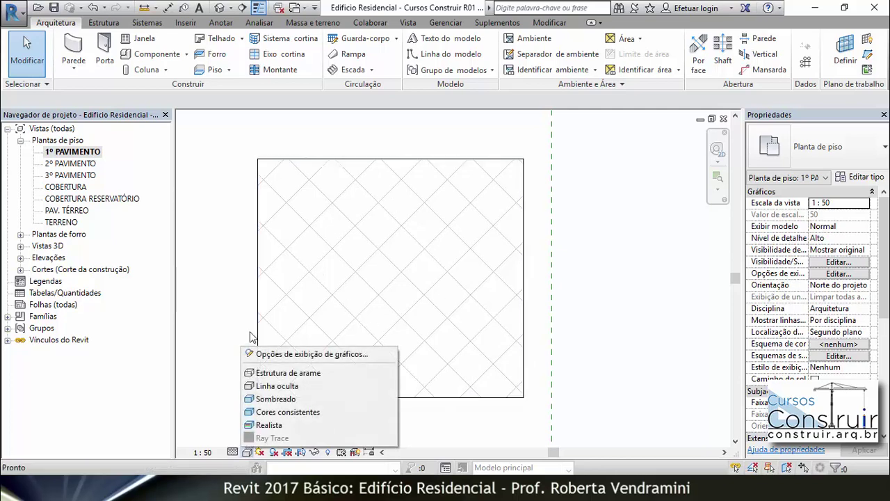
left_click(257, 425)
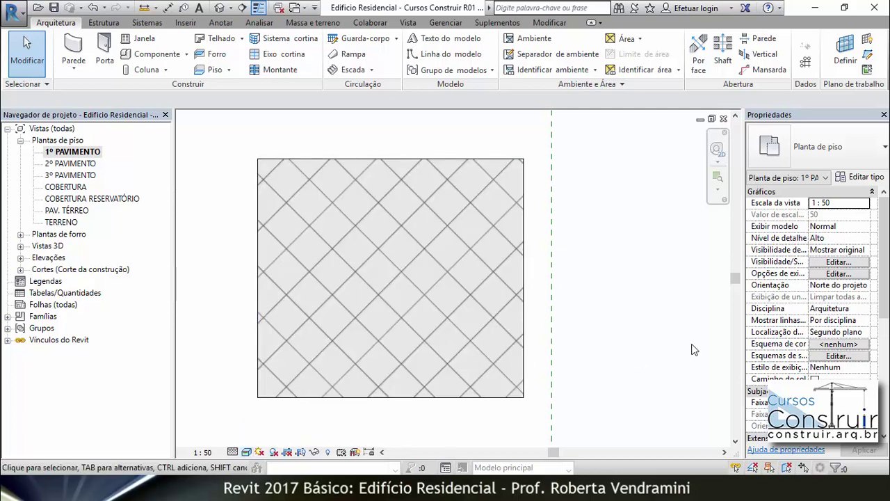
left_click(247, 452)
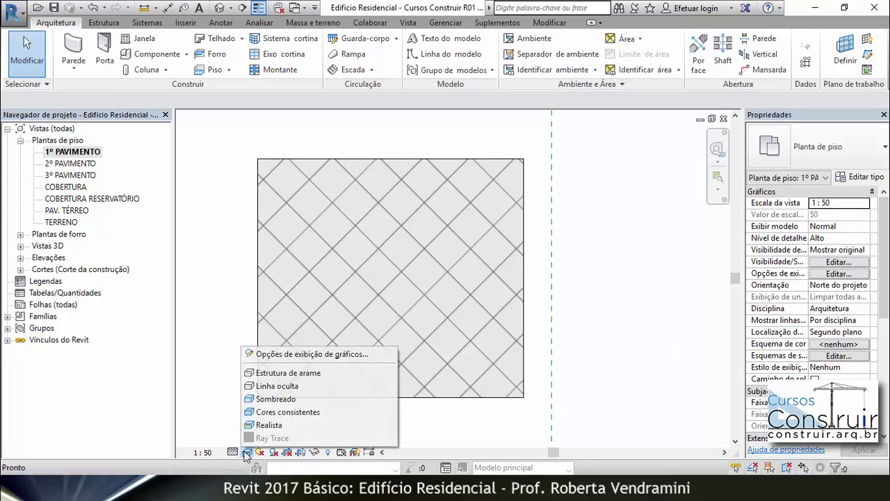
left_click(259, 386)
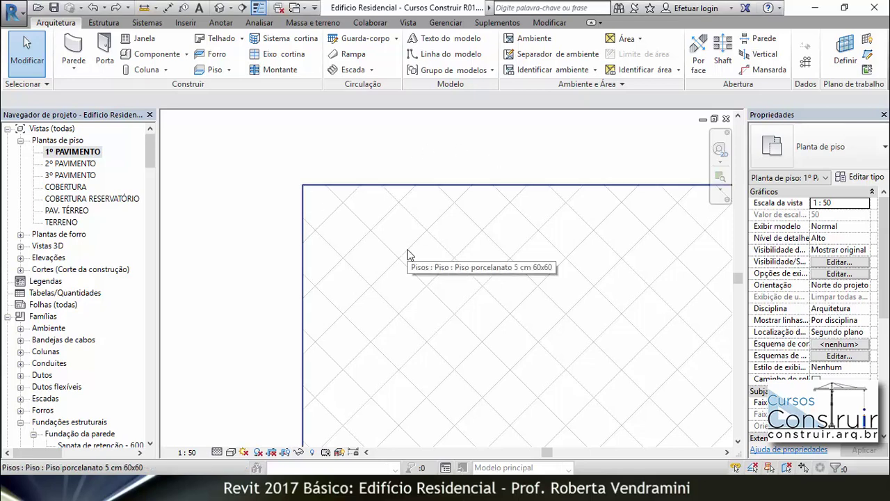
Select a diagonal pattern line and start moving it from a tile-line intersection, using Intersections snap.
key("Tab")
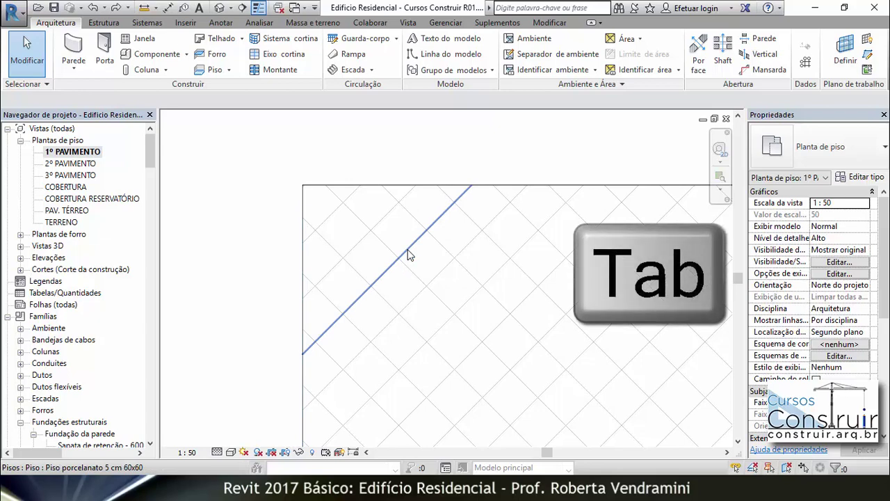
left_click(409, 255)
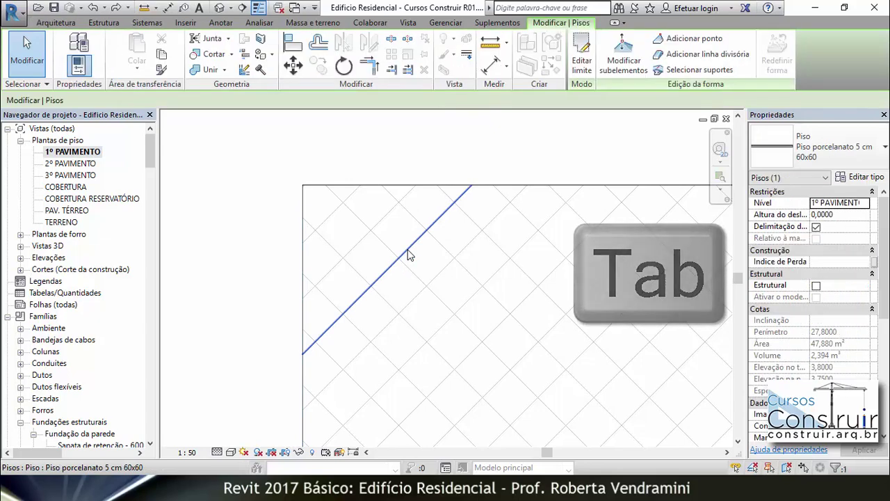
left_click(292, 66)
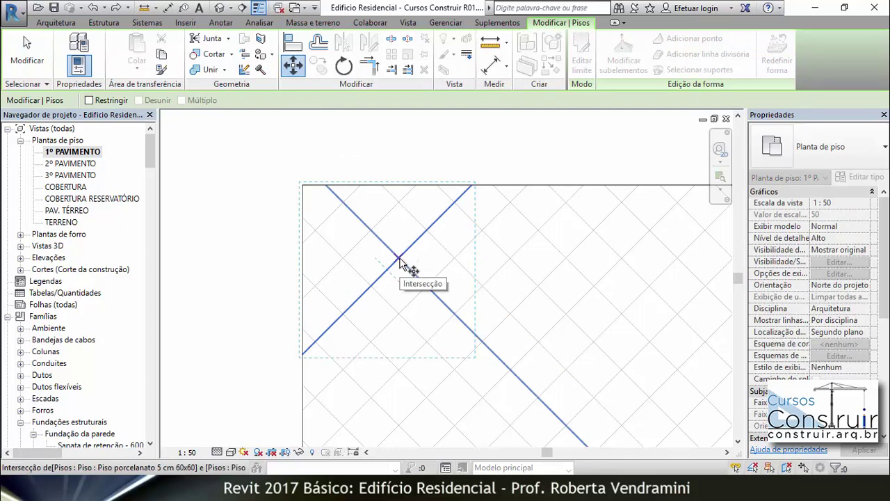
right_click(400, 261)
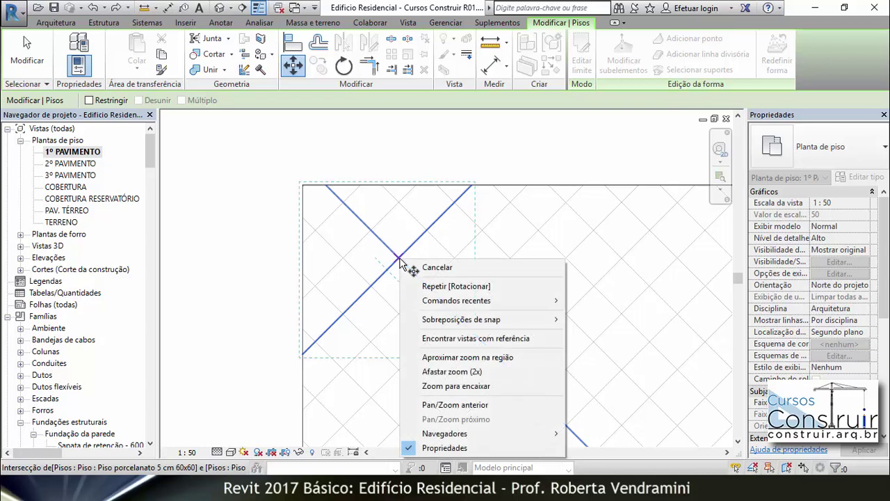
mouse_move(461, 319)
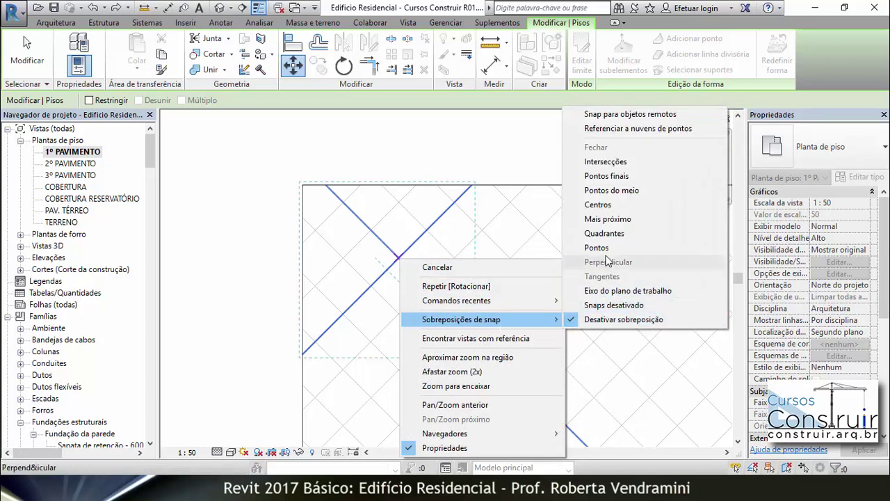
left_click(606, 162)
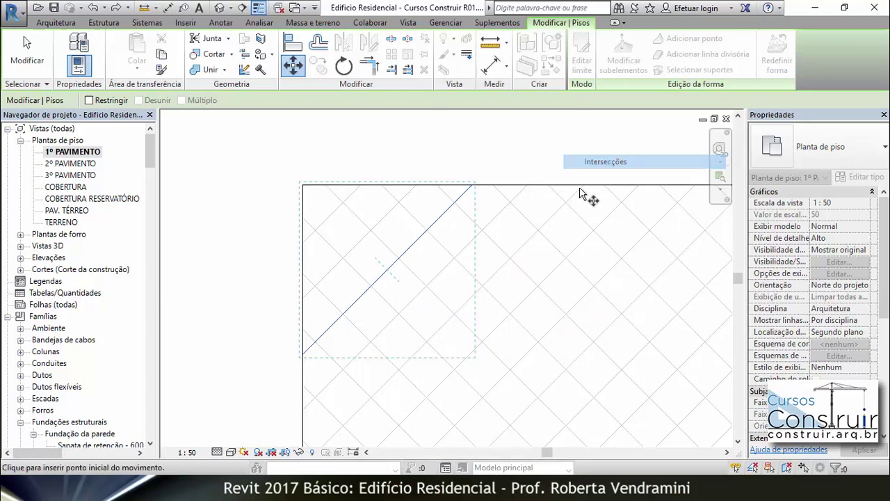
left_click(399, 264)
Finish the pattern move at the room-corner endpoint using the Endpoints snap override.
scroll(300, 175, "up", 2)
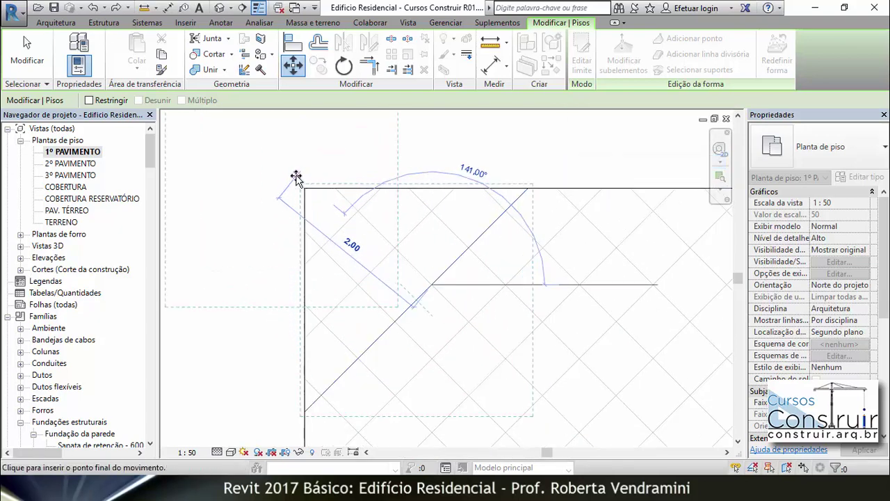
scroll(296, 178, "up", 2)
scroll(301, 189, "up", 2)
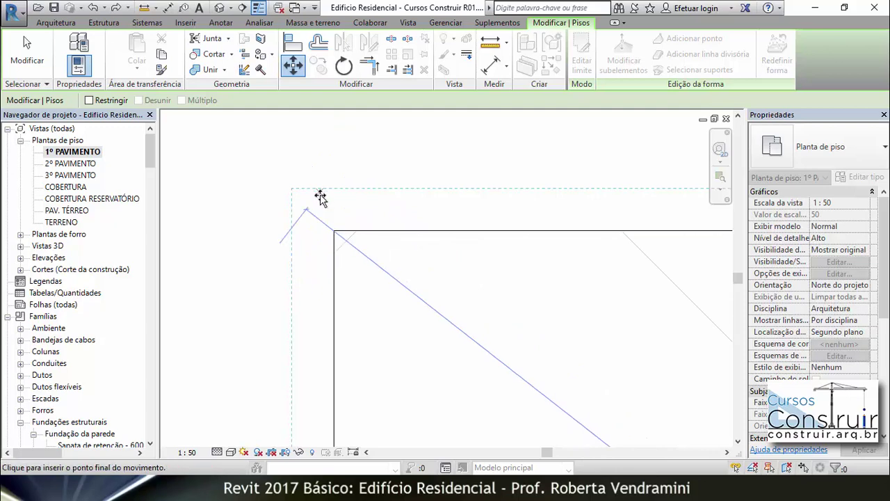
right_click(333, 230)
mouse_move(396, 290)
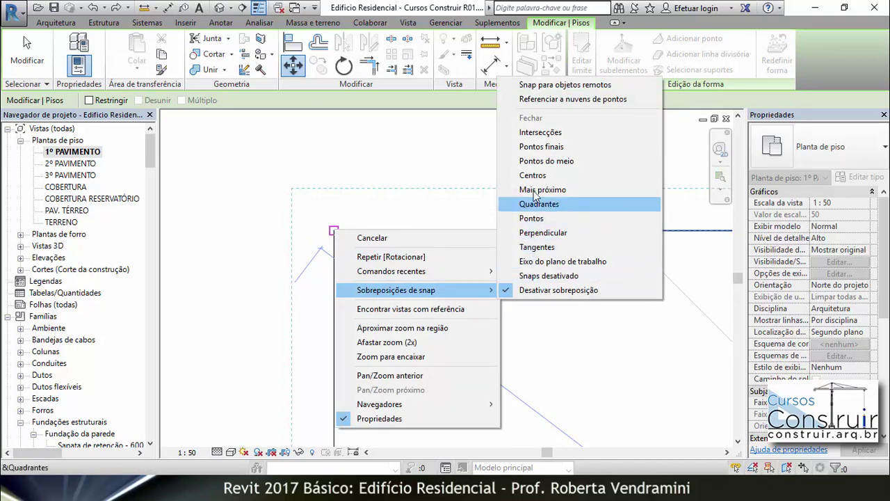
left_click(542, 147)
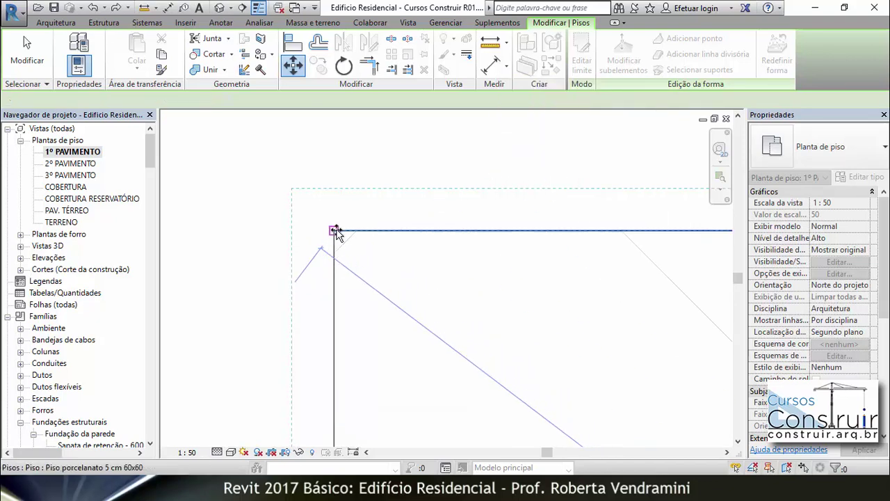
left_click(334, 231)
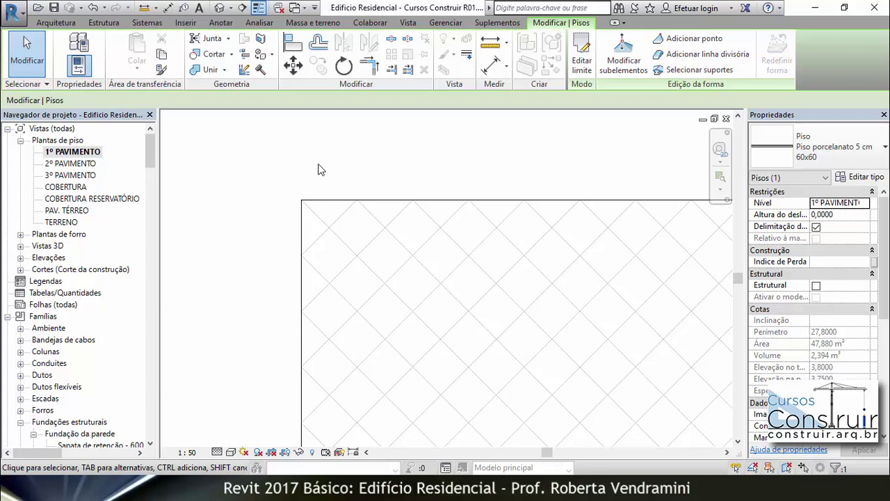
scroll(320, 170, "down", 5)
key("Escape")
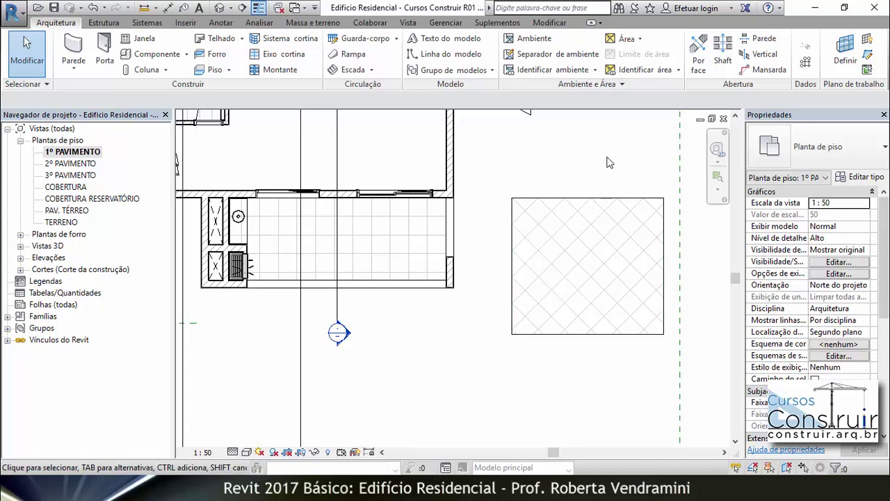
left_click(593, 202)
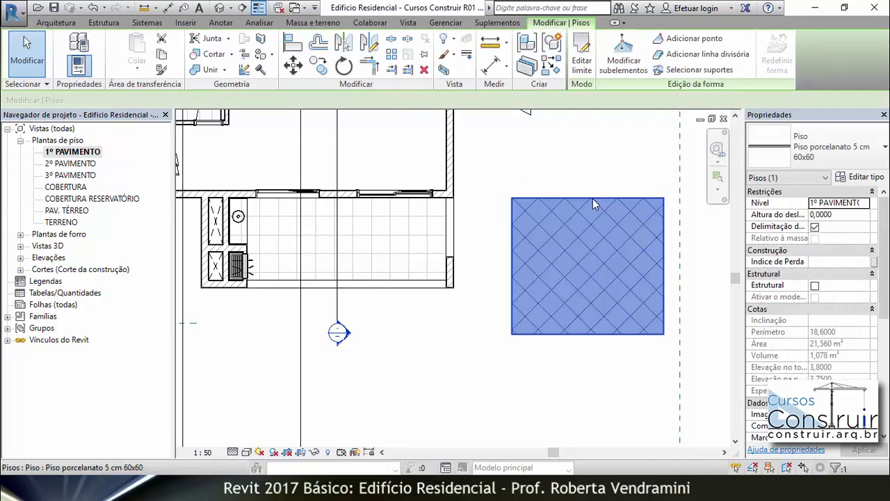
left_click(860, 178)
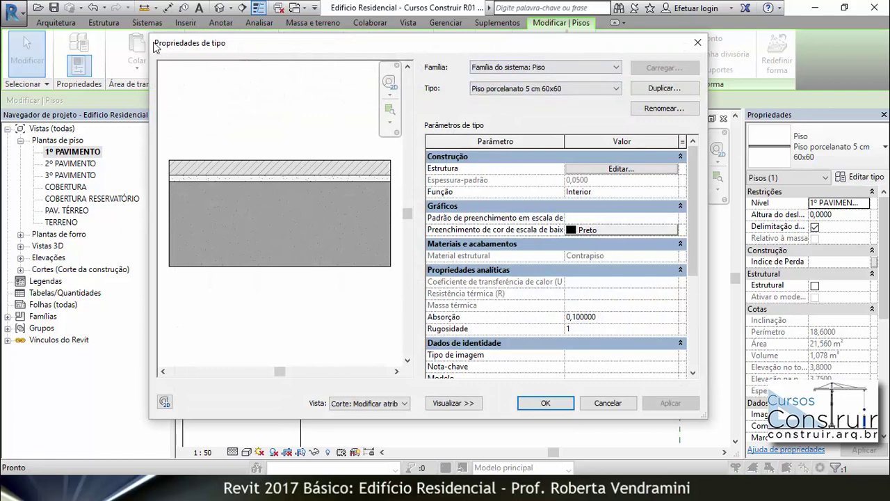
left_click(603, 404)
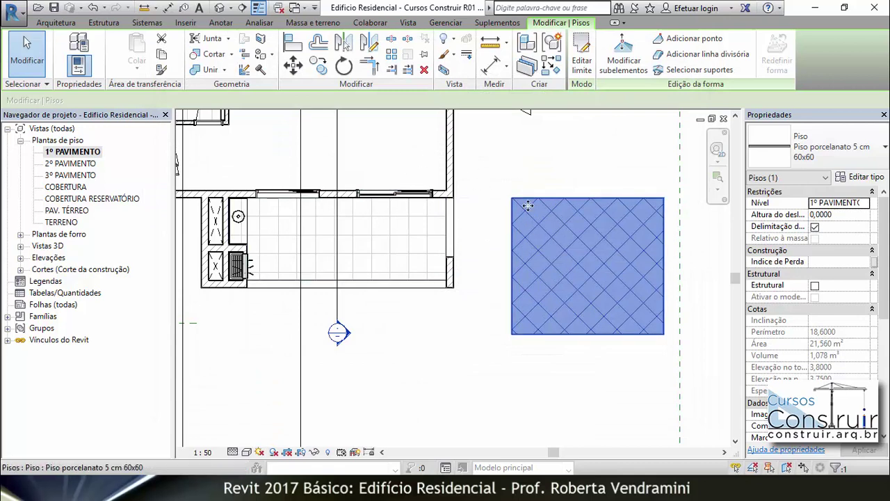
left_click(437, 359)
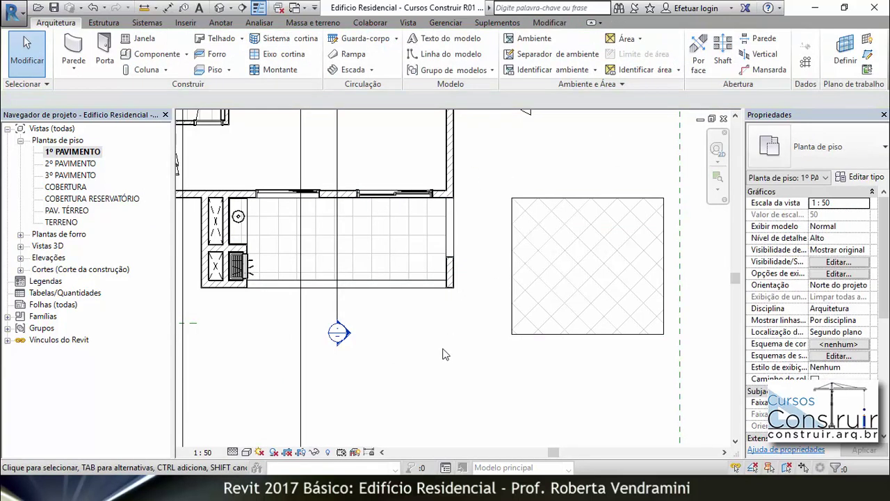
left_click(545, 203)
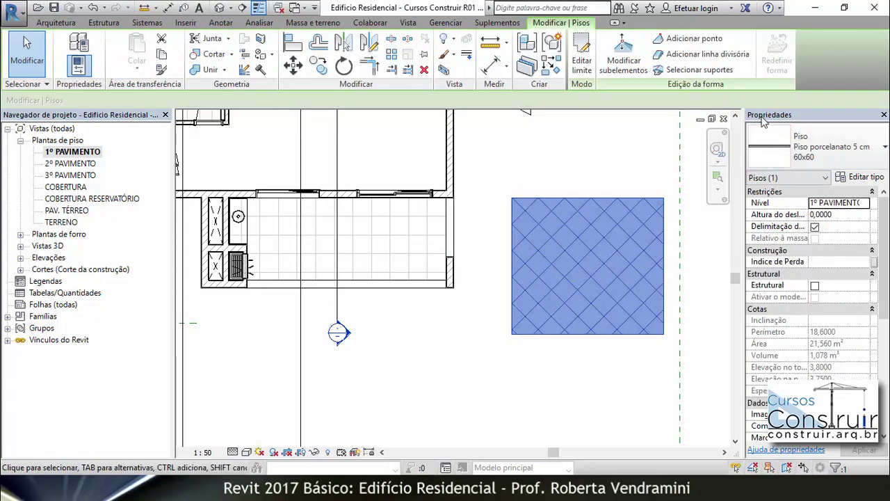
left_click(551, 395)
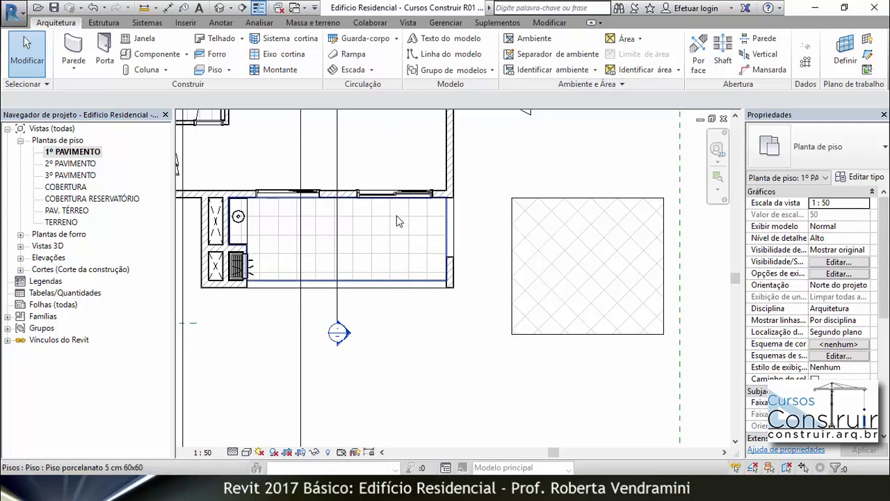
Check the kitchen floor, then delete the temporary diagonal-tiled sample floor.
left_click(398, 220)
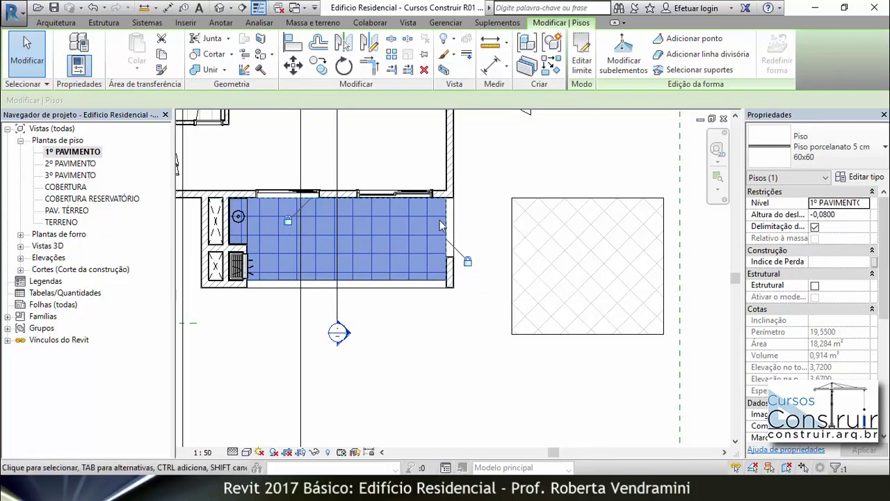
key("Escape")
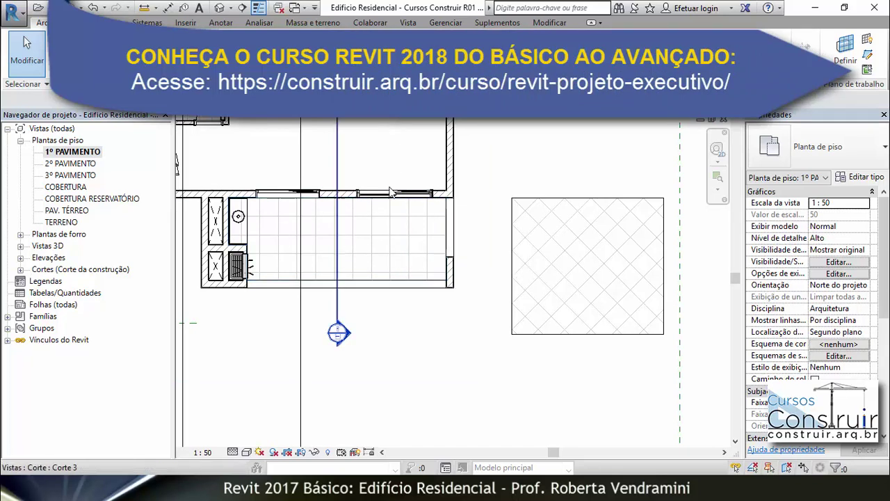
scroll(418, 313, "down", 1)
scroll(417, 314, "down", 1)
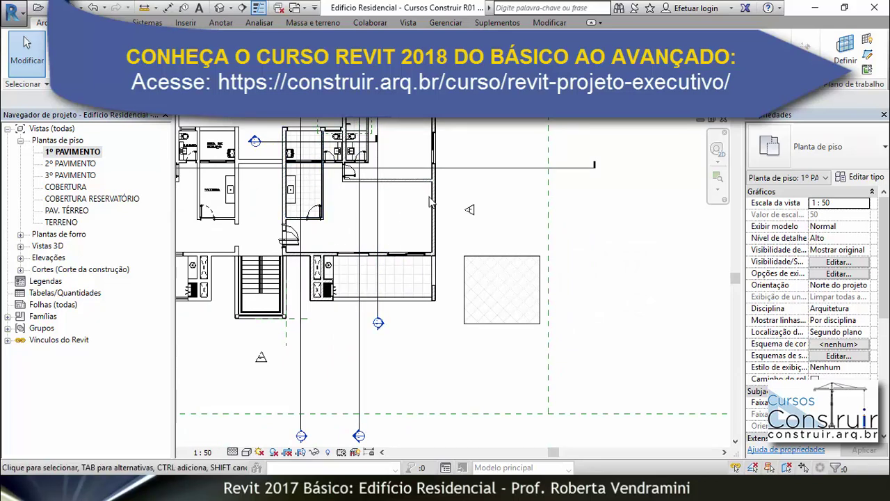
left_click(501, 288)
key("Delete")
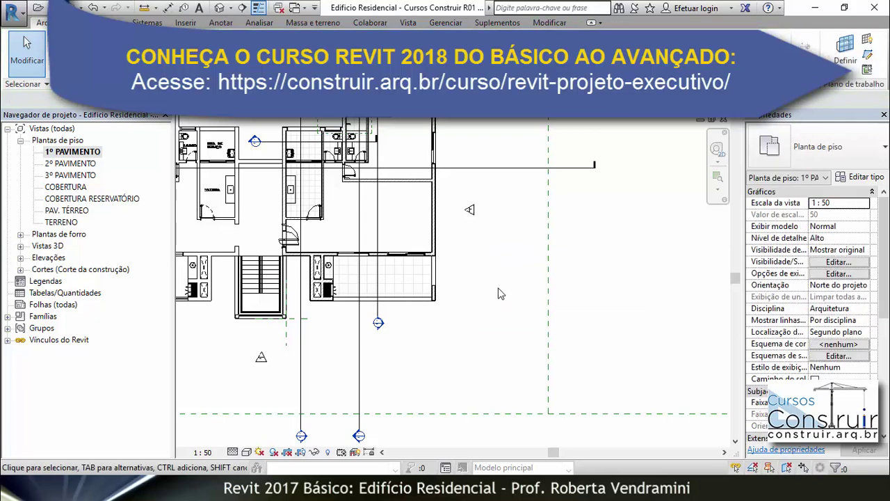
left_click(247, 452)
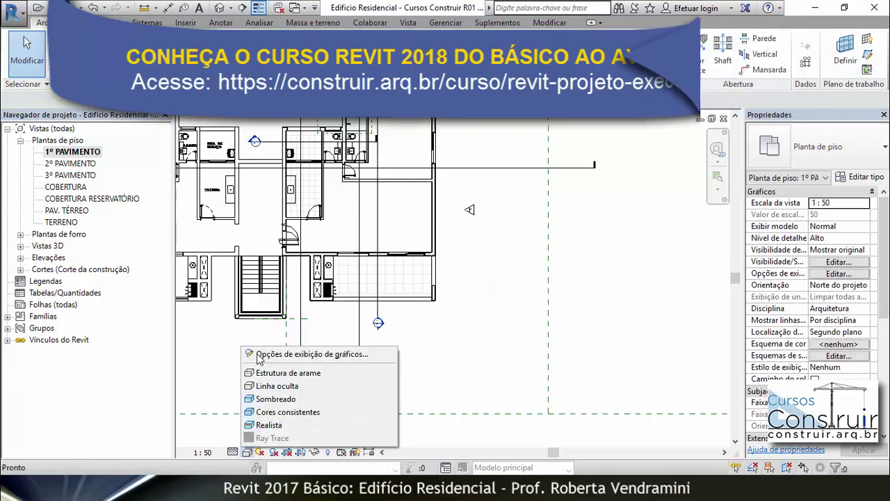
Switch the plan to Realistic style and zoom around to inspect the wood and porcelain floors.
left_click(269, 425)
scroll(453, 387, "down", 2)
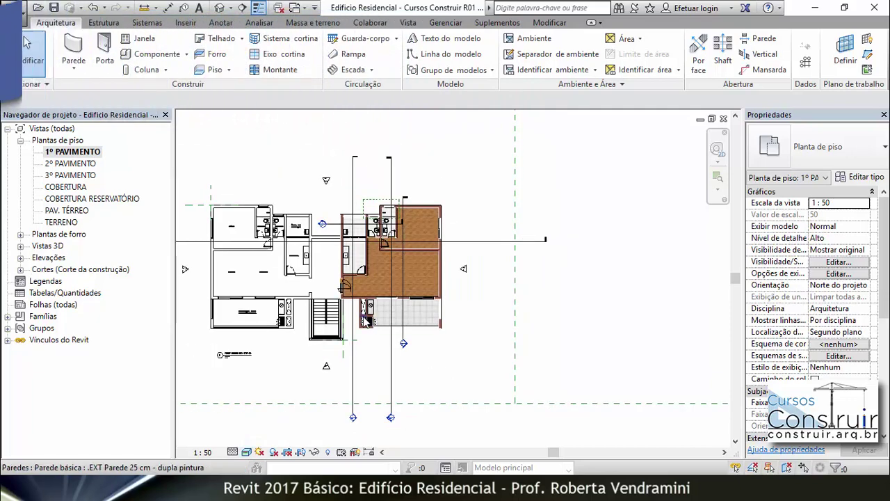
scroll(320, 257, "up", 3)
scroll(358, 282, "up", 2)
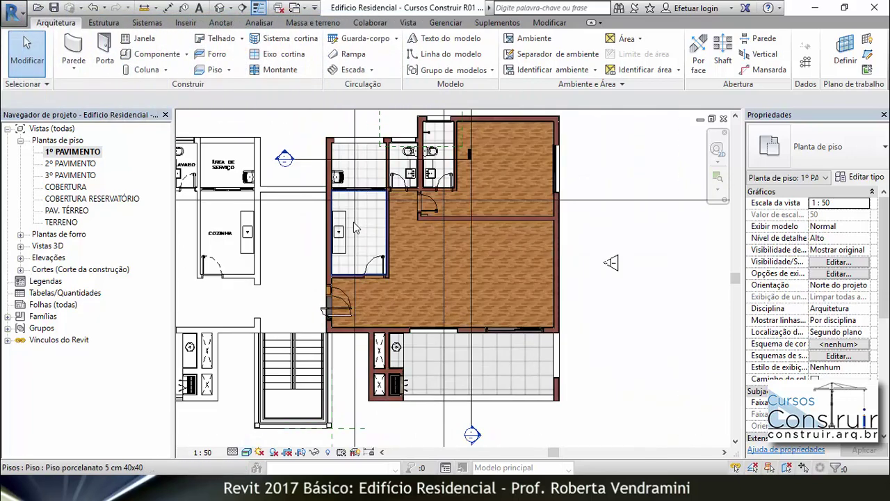
scroll(445, 433, "up", 2)
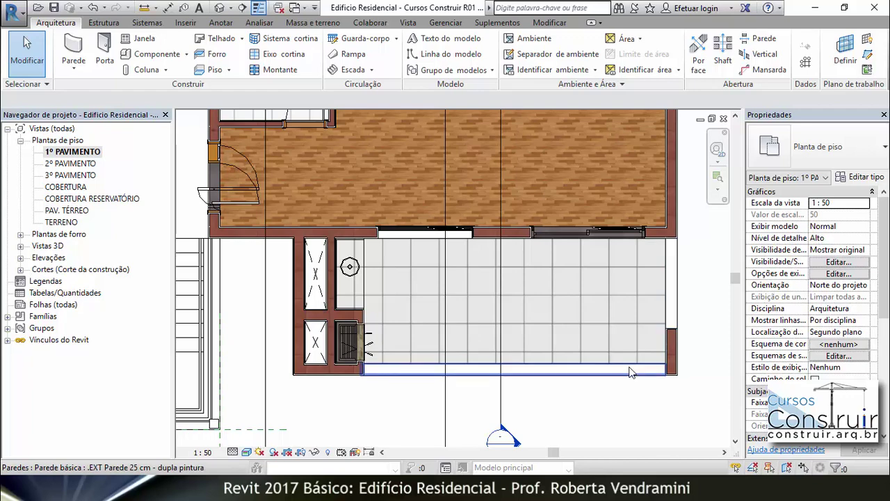
scroll(476, 375, "down", 1)
scroll(476, 376, "down", 2)
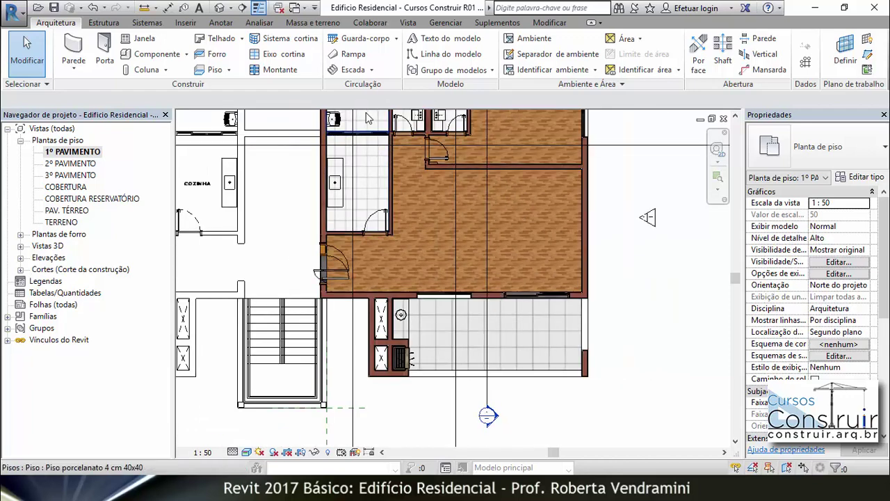
scroll(353, 250, "down", 1)
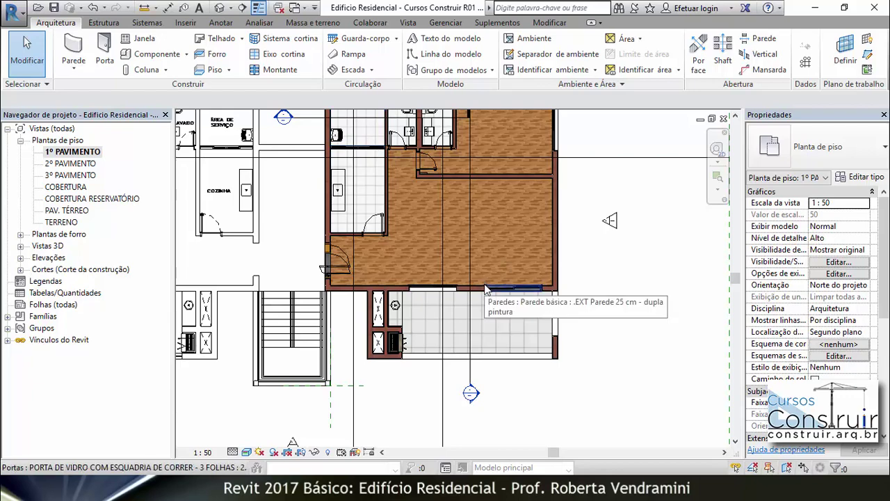
scroll(393, 348, "up", 3)
scroll(393, 320, "up", 2)
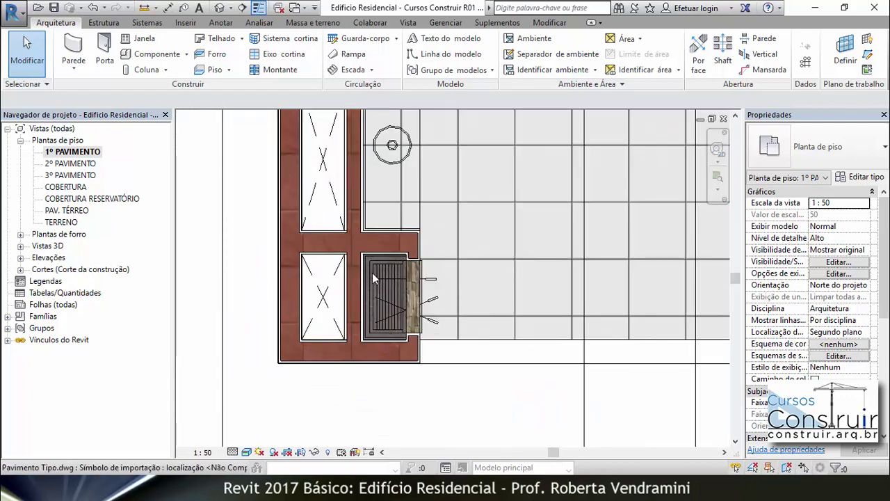
scroll(403, 323, "down", 3)
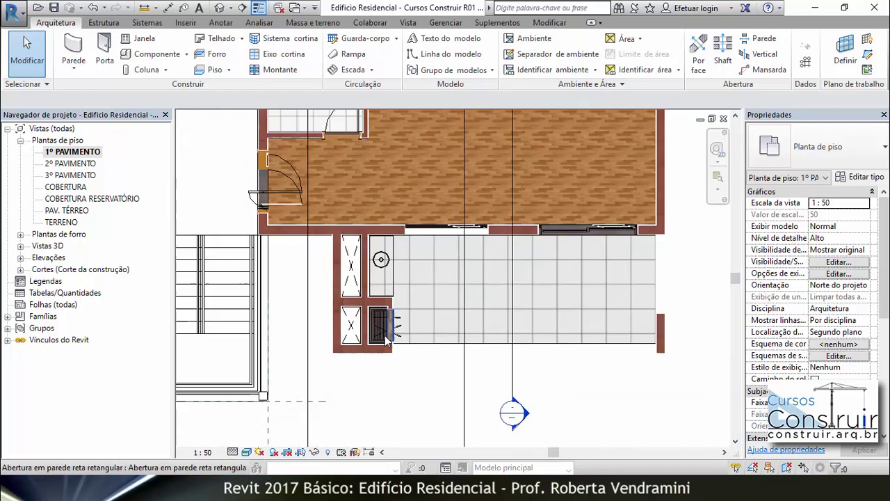
scroll(418, 333, "down", 2)
scroll(418, 332, "down", 2)
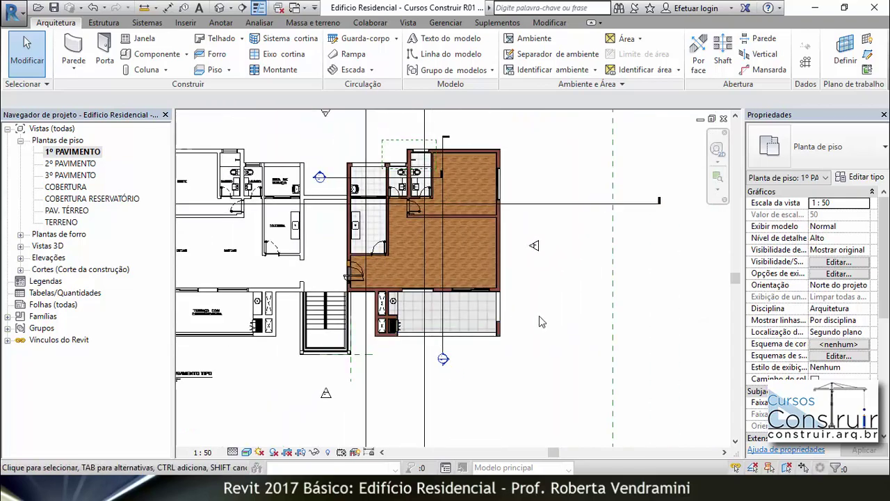